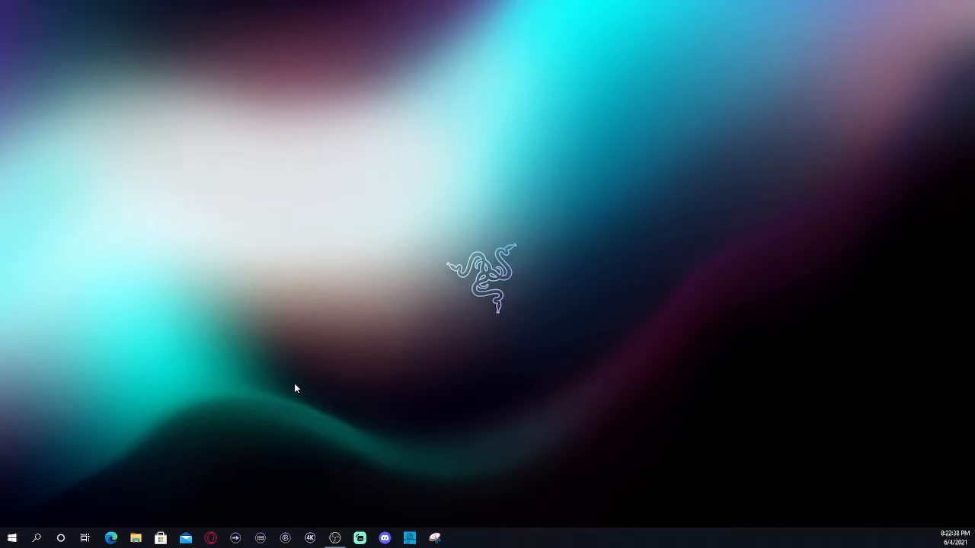
Open Wave Link and bring up the settings of the Wave:3 microphone input.
click(235, 538)
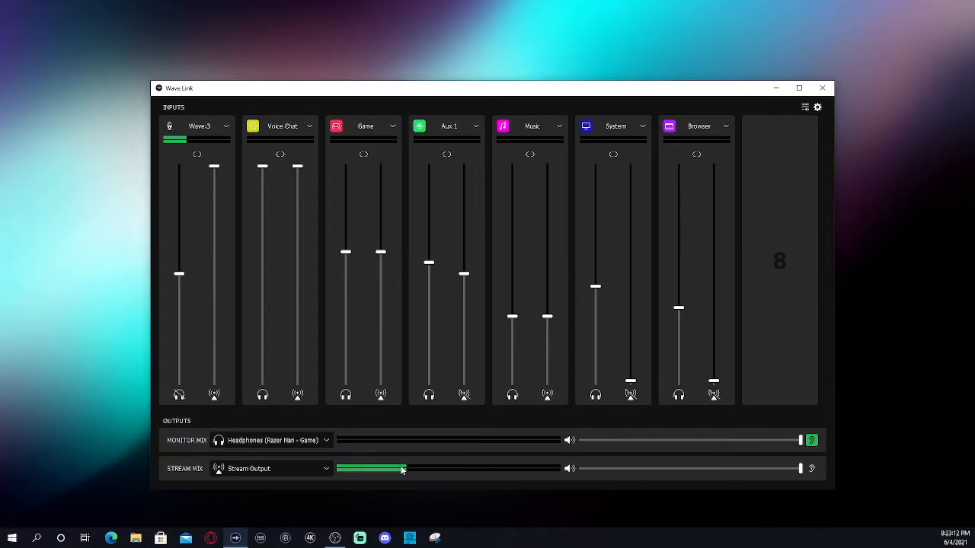
mouse_move(214, 166)
mouse_down()
mouse_move(223, 217)
mouse_move(215, 166)
mouse_up()
click(225, 127)
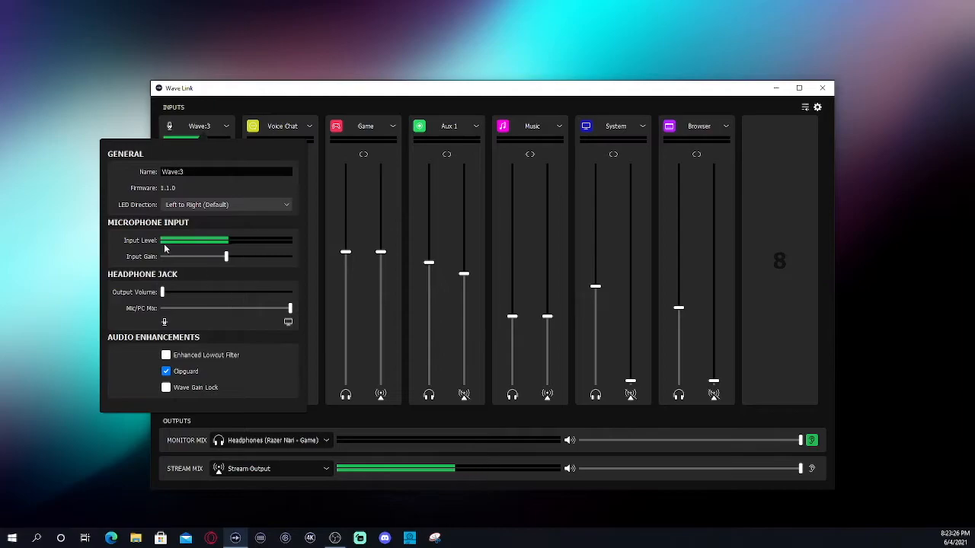
Try the Right to Left (Inverted Mounting) LED direction, and set it back to Left to Right (Default).
click(190, 206)
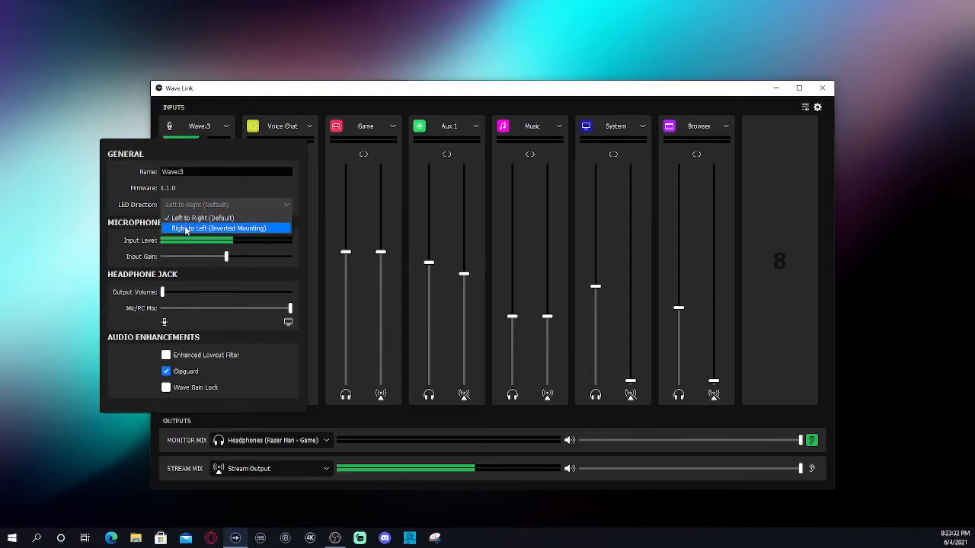
click(187, 228)
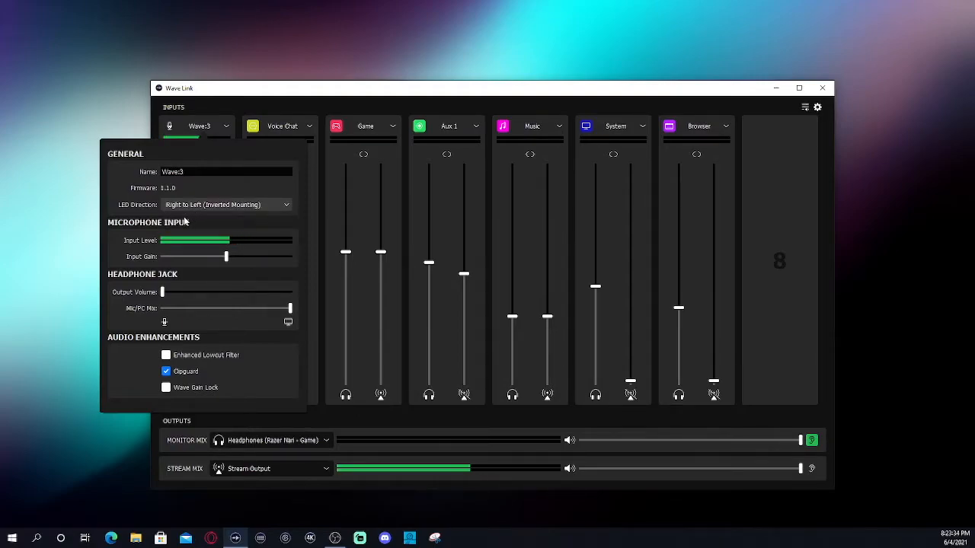
click(192, 207)
click(188, 215)
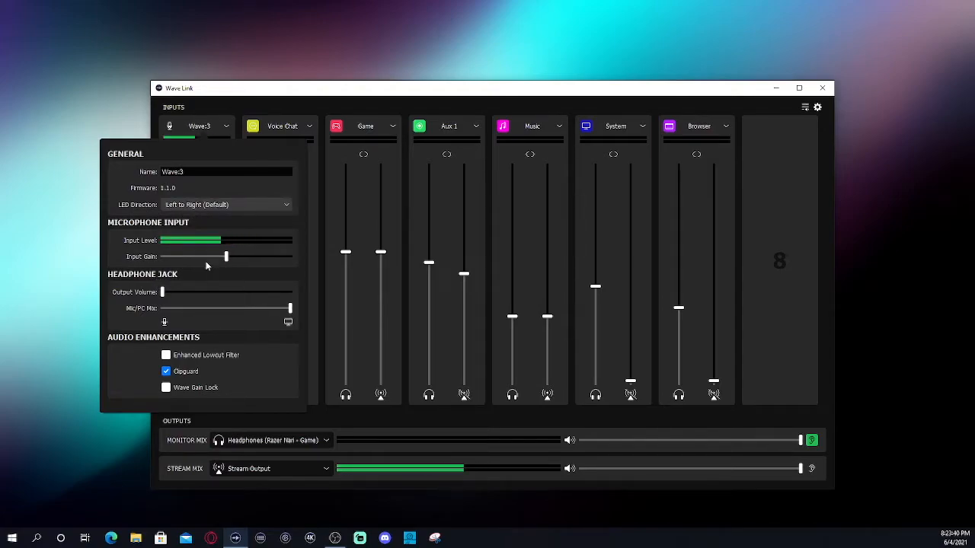
Toggle the Enhanced Lowcut Filter on and off and Clipguard off and on, and close the Wave:3 settings.
mouse_move(227, 259)
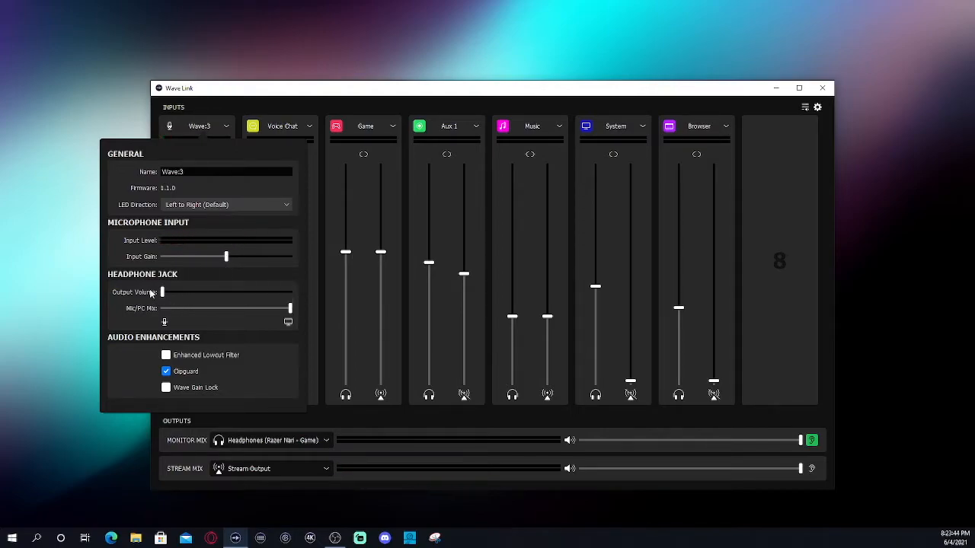
mouse_move(162, 294)
click(166, 356)
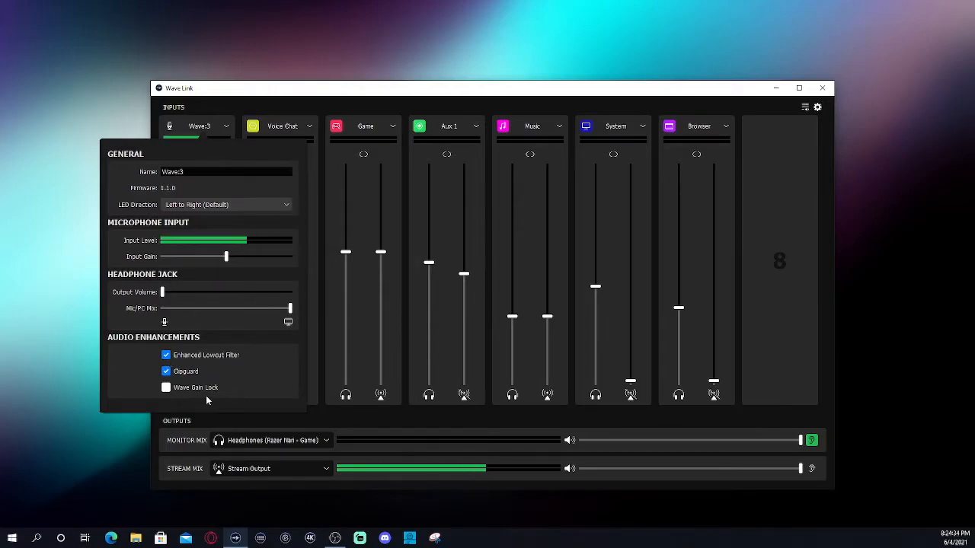
click(166, 356)
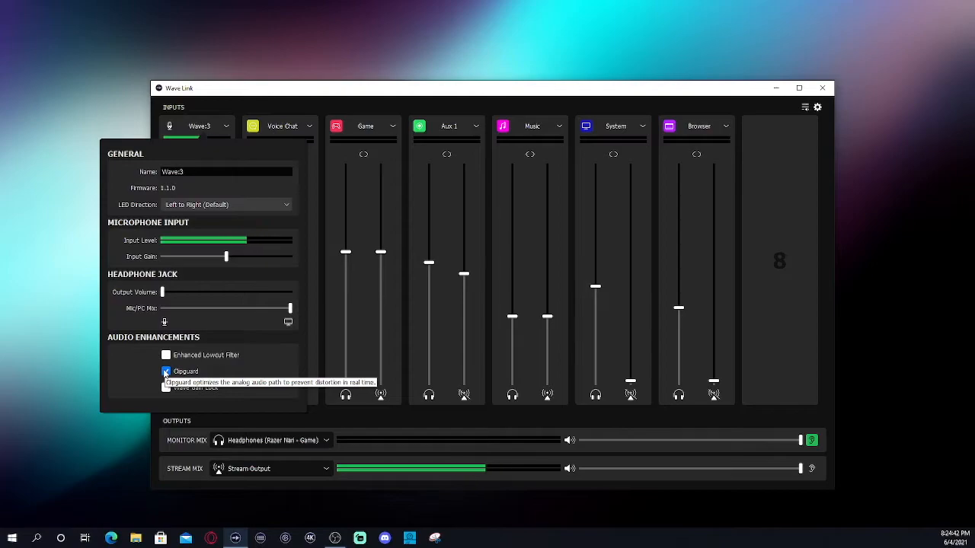
click(167, 371)
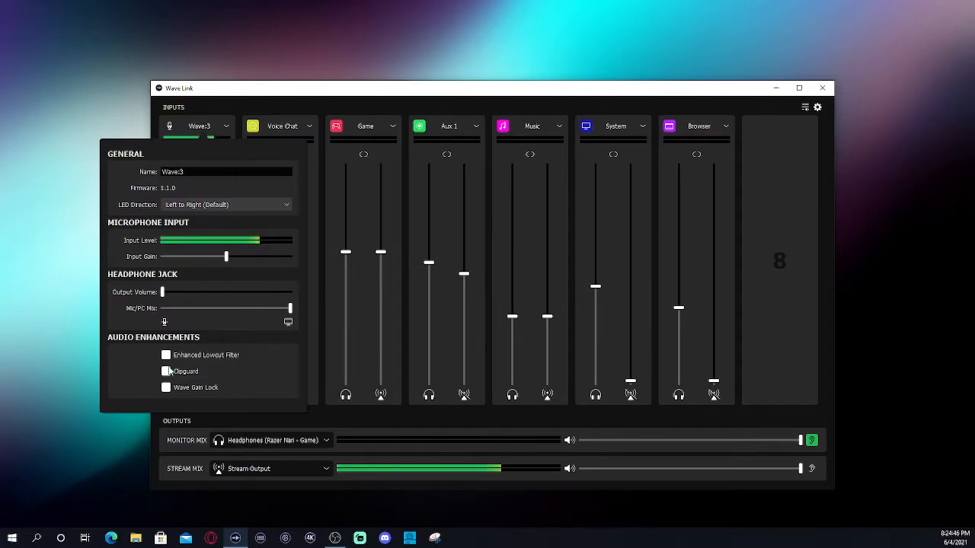
click(167, 371)
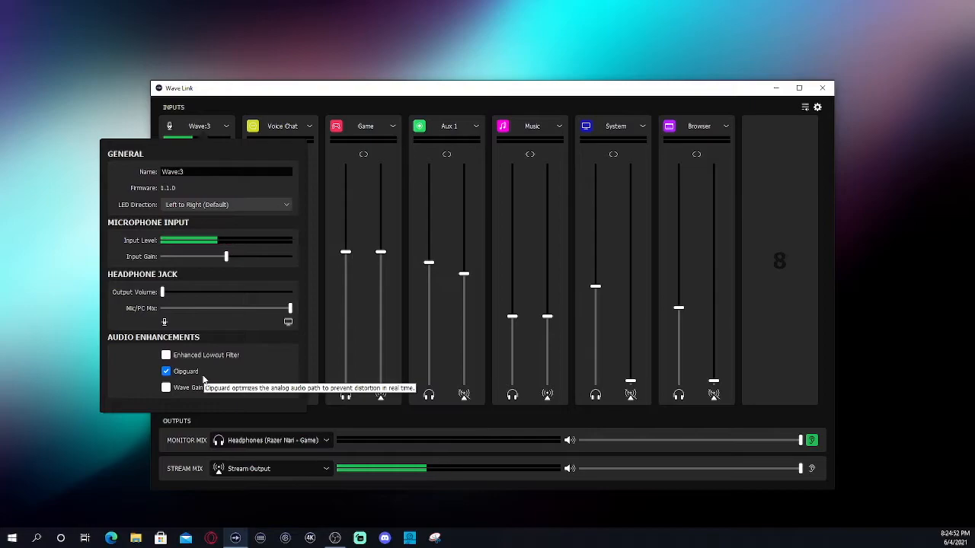
click(189, 124)
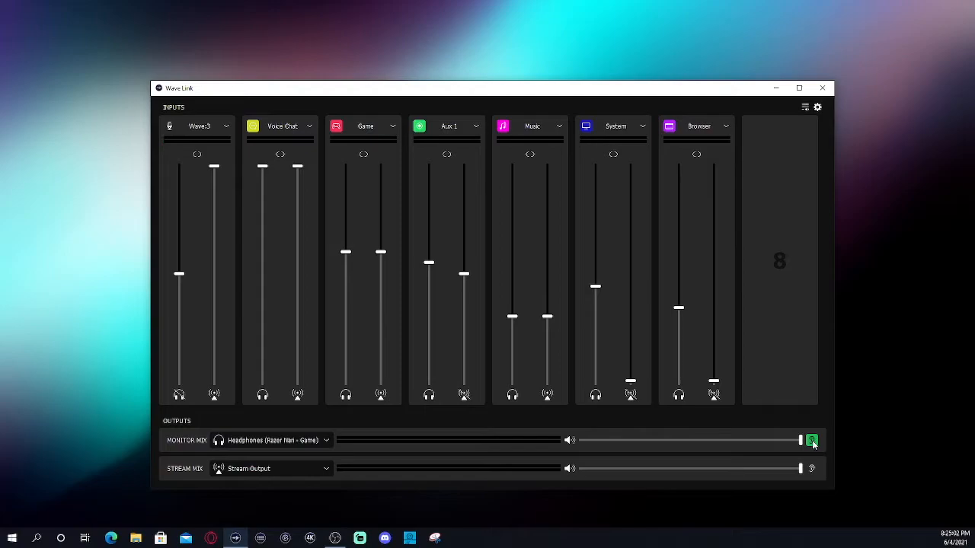
Switch headphone listening to the Stream Mix and back to the Monitor Mix.
click(811, 469)
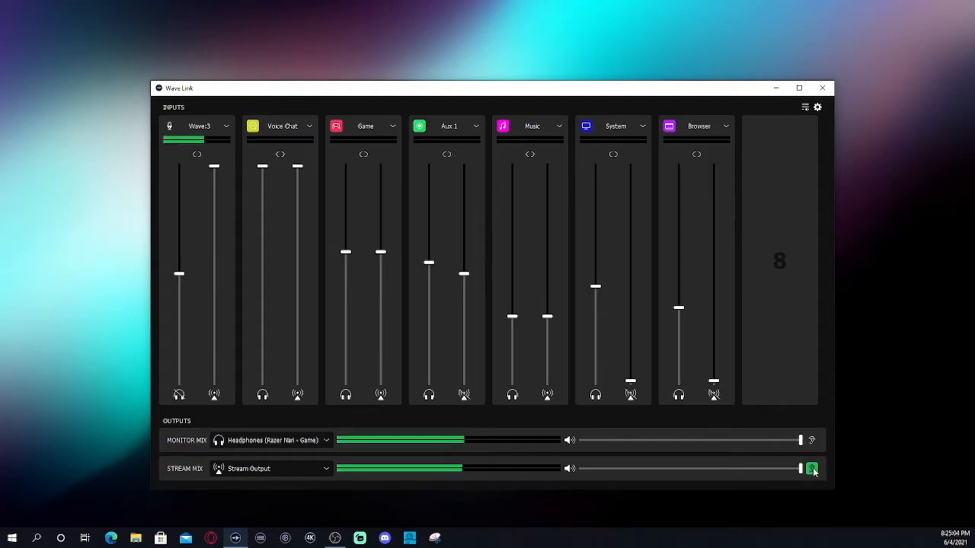
click(812, 440)
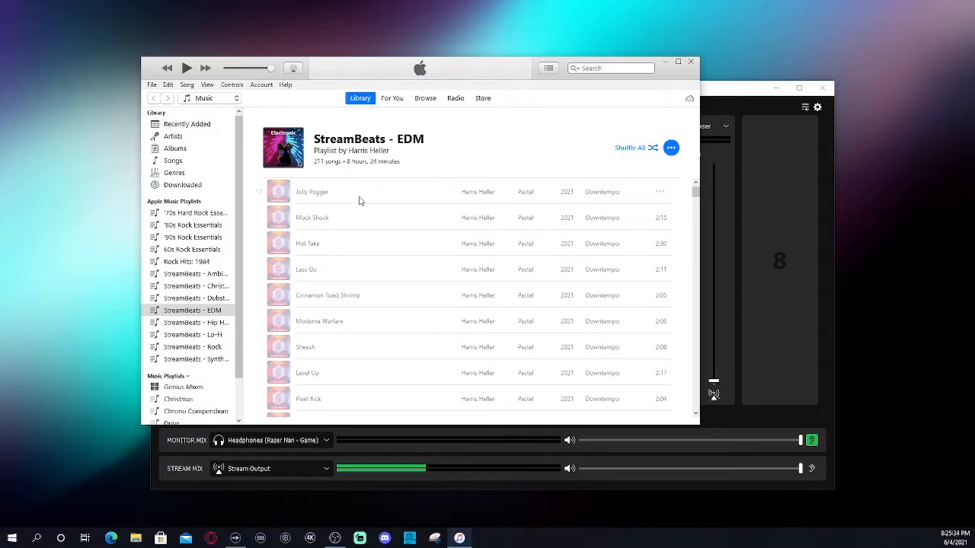
Play Jolly Pogger from the StreamBeats - EDM playlist and mute the Music channel in the stream mix.
click(280, 193)
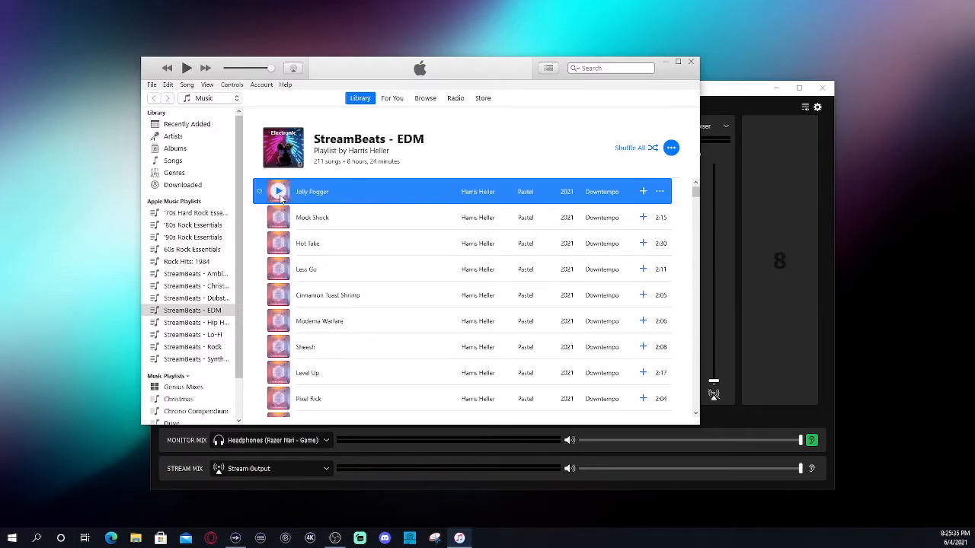
click(665, 60)
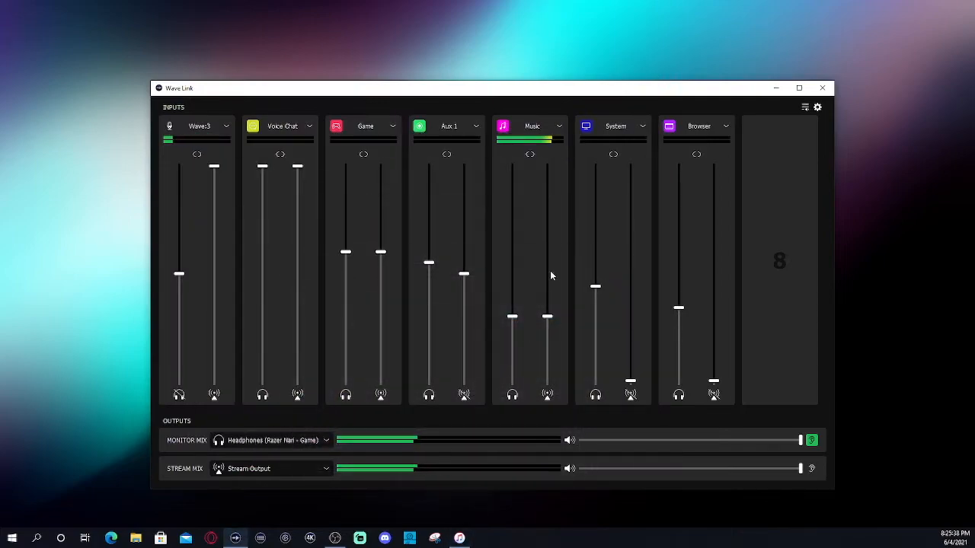
click(546, 396)
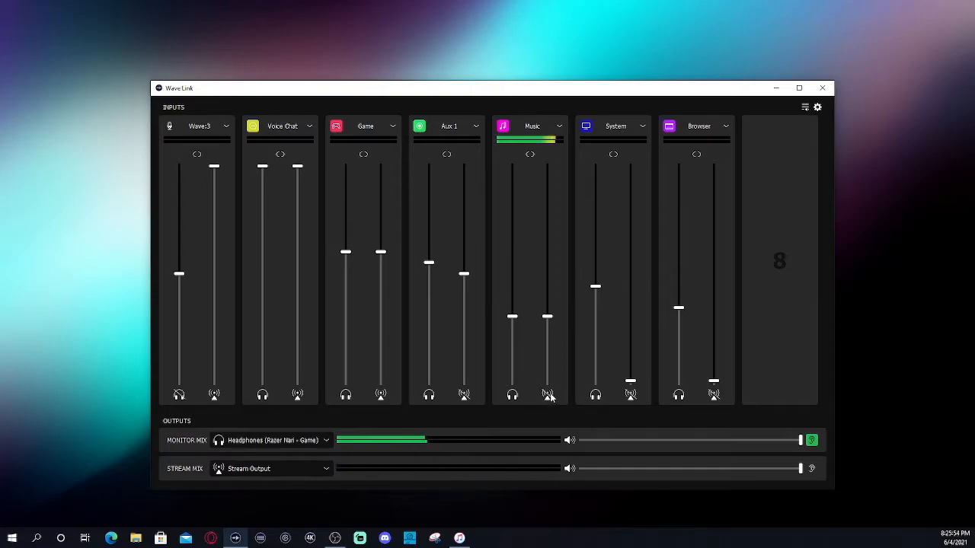
Close the music player and unmute the Music channel in the stream mix.
click(459, 538)
click(690, 62)
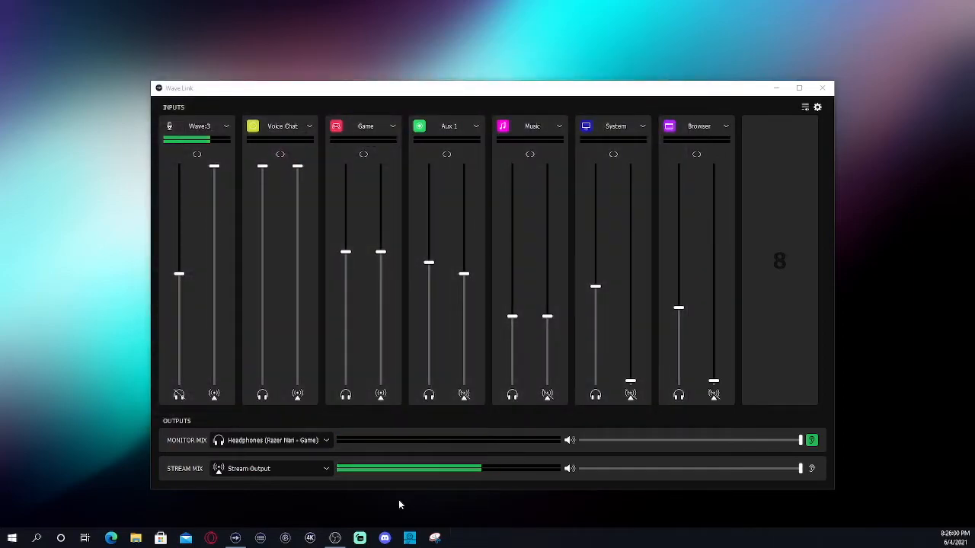
click(549, 396)
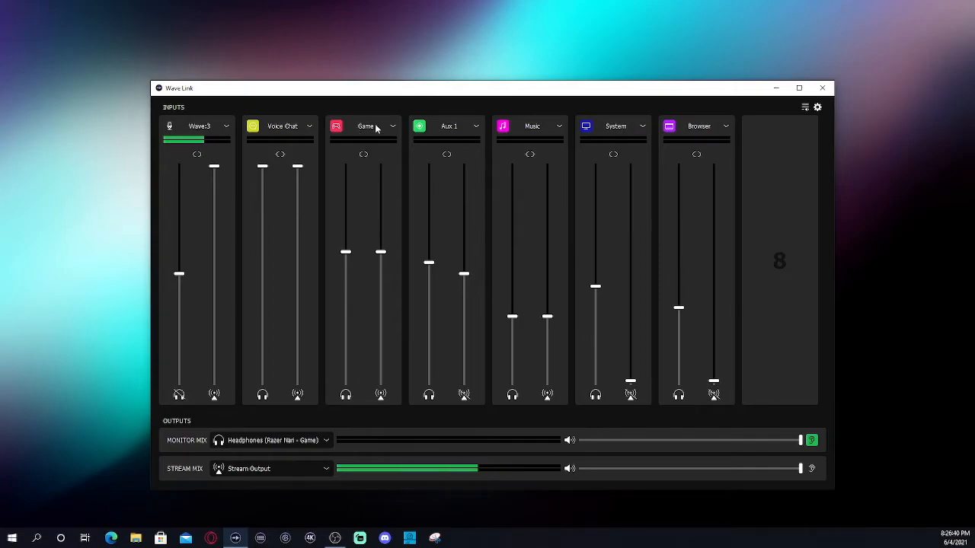
Open the Windows app volume preferences and Sound dialog, look through the program events, and return to the Wave Link mixer.
click(805, 108)
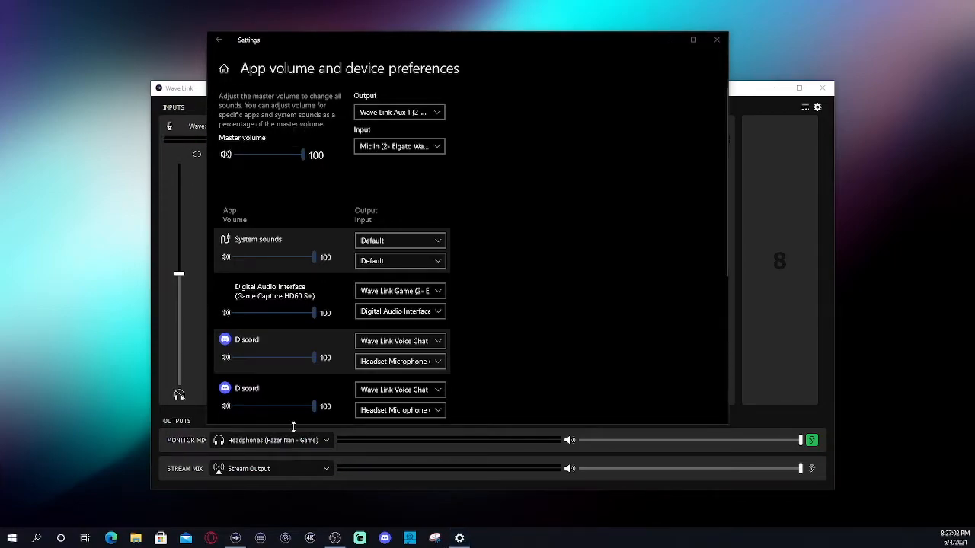
drag(323, 188, 639, 144)
scroll(607, 279, down, 1)
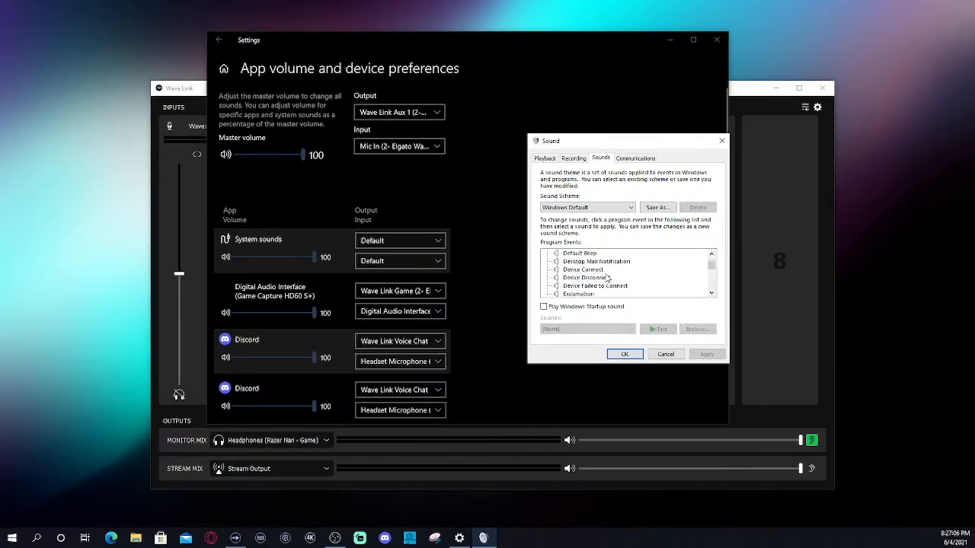
scroll(607, 278, up, 3)
click(157, 235)
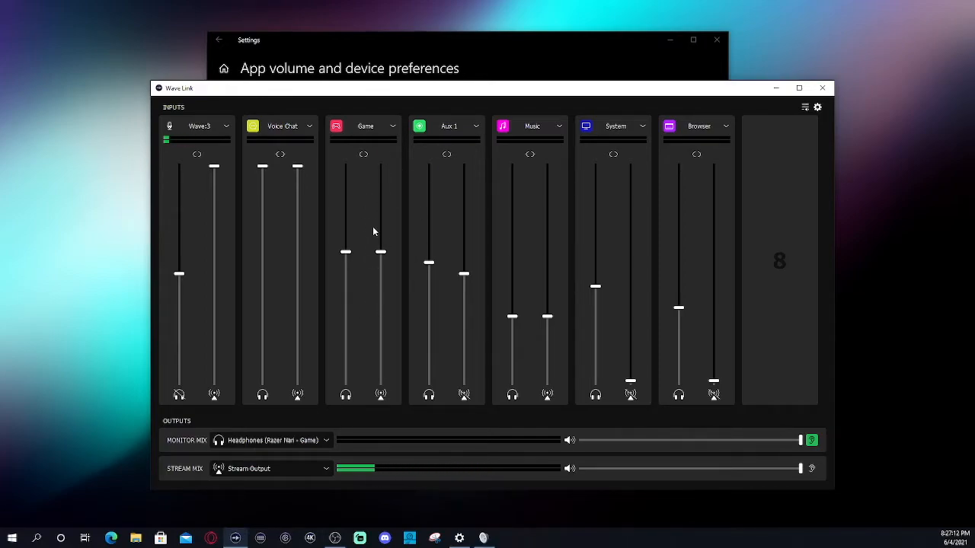
mouse_move(378, 236)
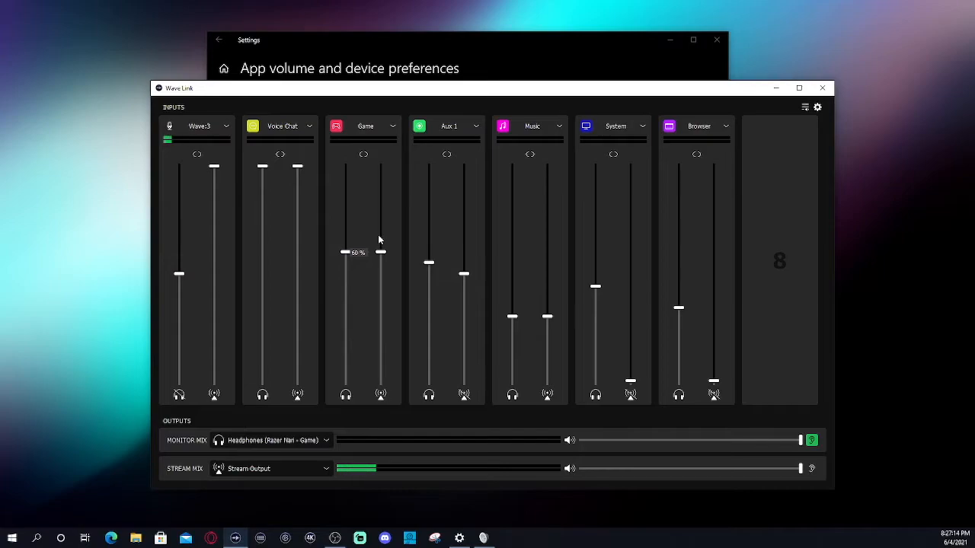
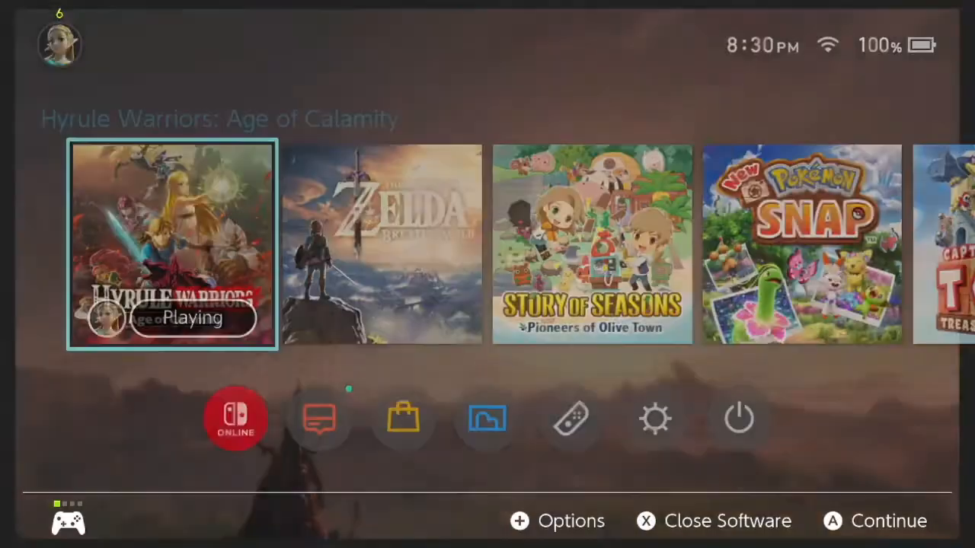
Close Hyrule Warriors: Age of Calamity on the game console and put the console into sleep mode.
key(x)
key(Return)
key(Right)
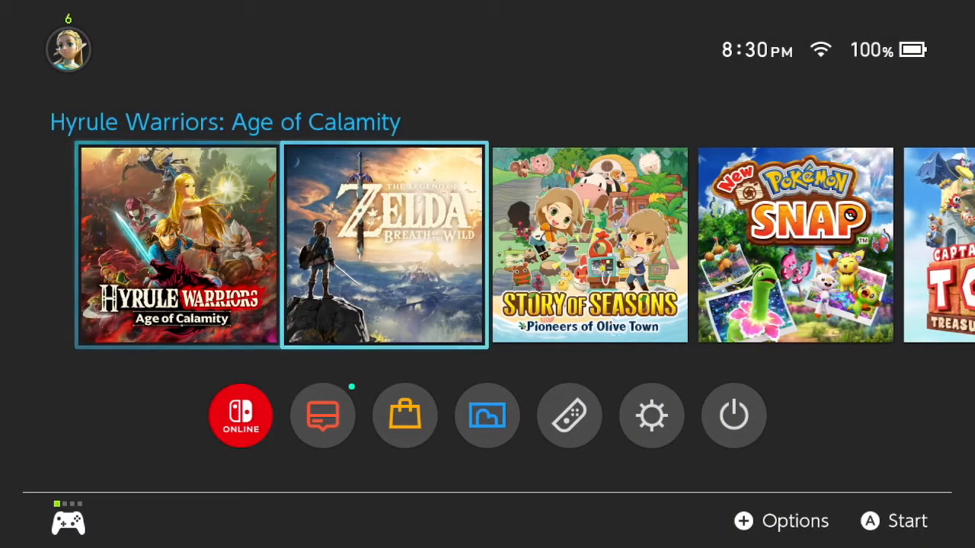
key(Down)
key(Right)
key(Right)
key(Right)
key(Right)
key(Return)
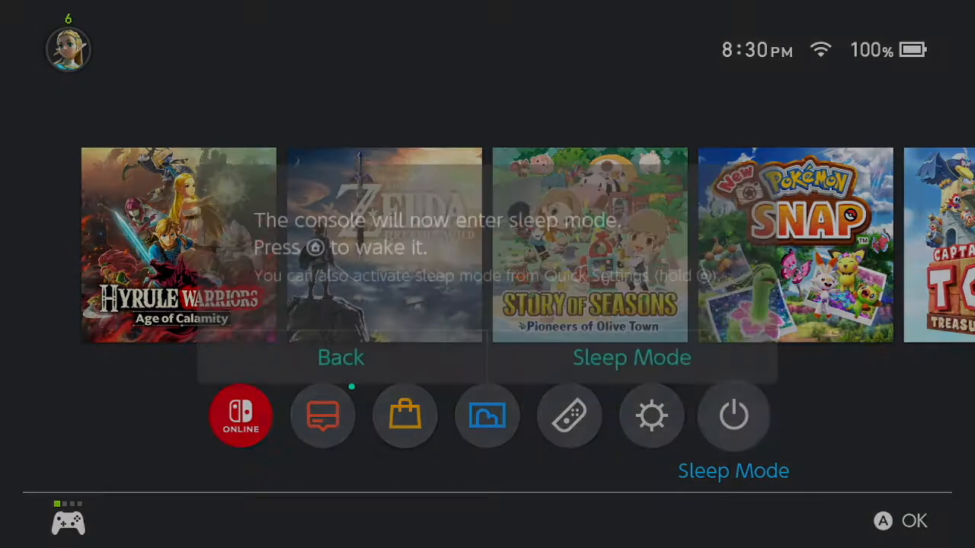
key(Return)
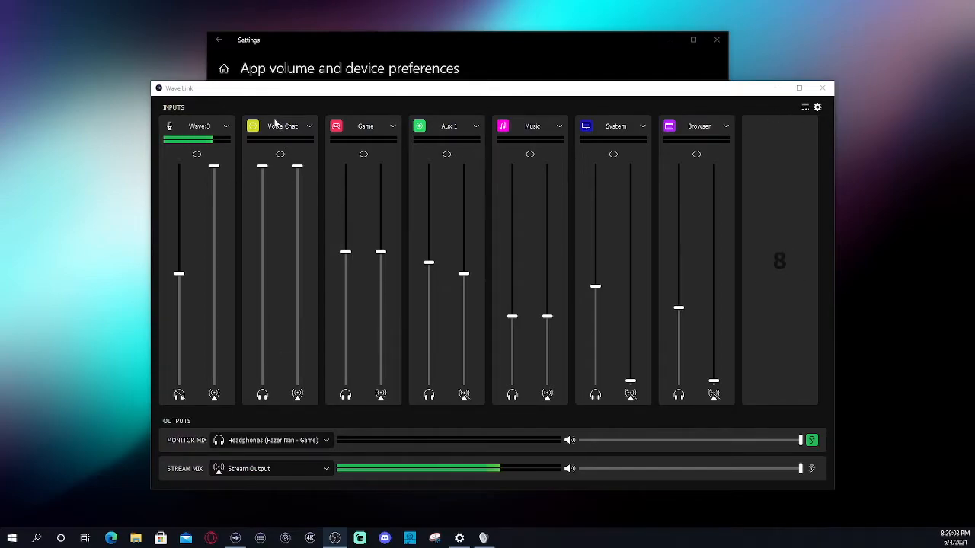
In the Windows app volume preferences, set Discord's input to Headset Microphone (Razer Nari - Chat) and its output to Wave Link Voice Chat.
click(805, 107)
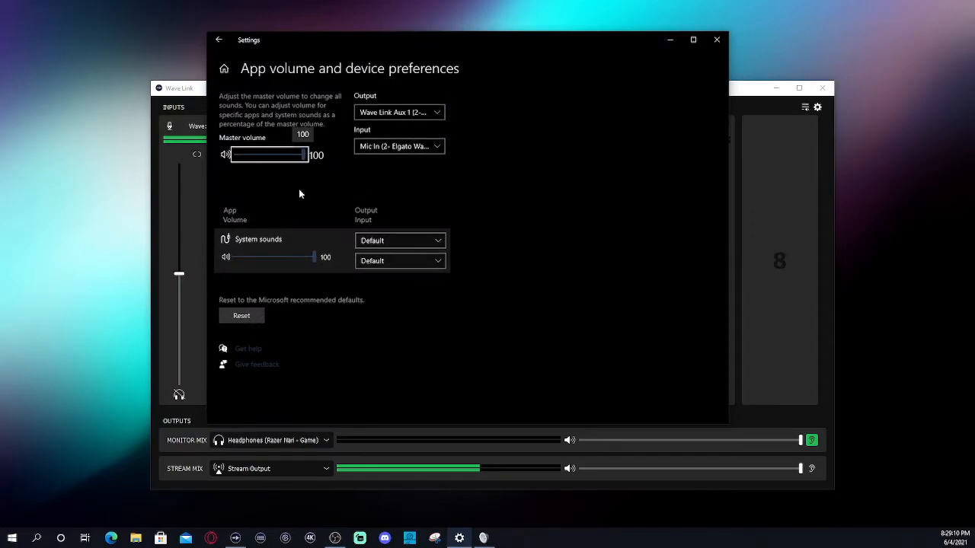
scroll(301, 333, down, 1)
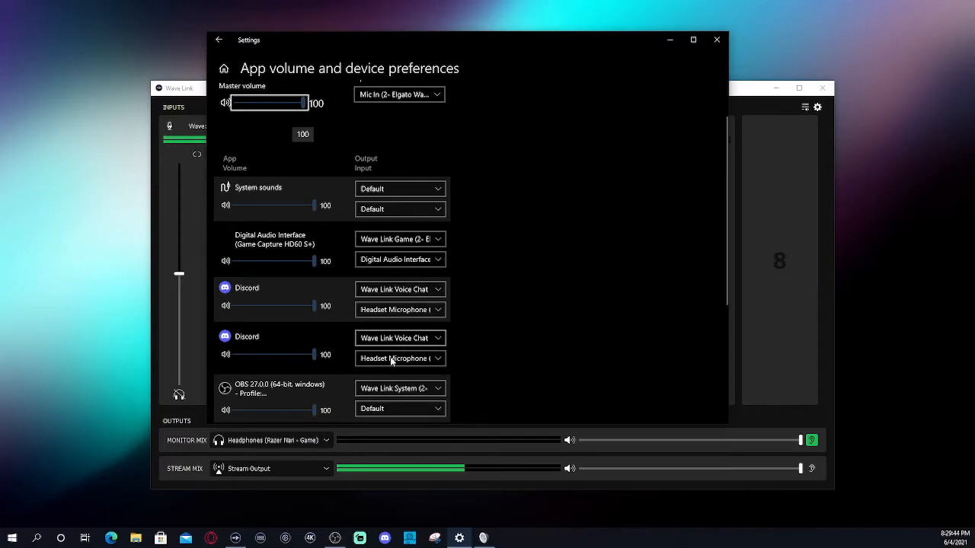
click(416, 310)
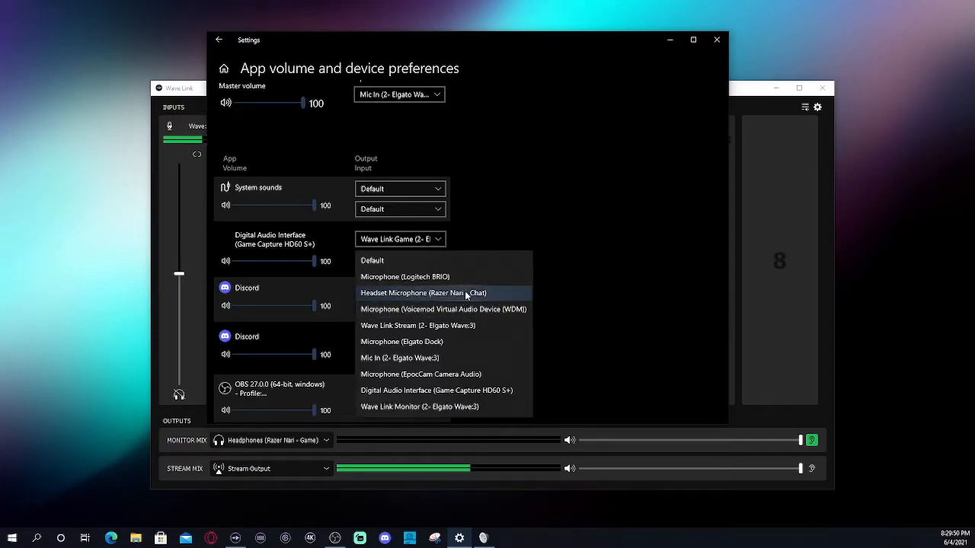
click(451, 293)
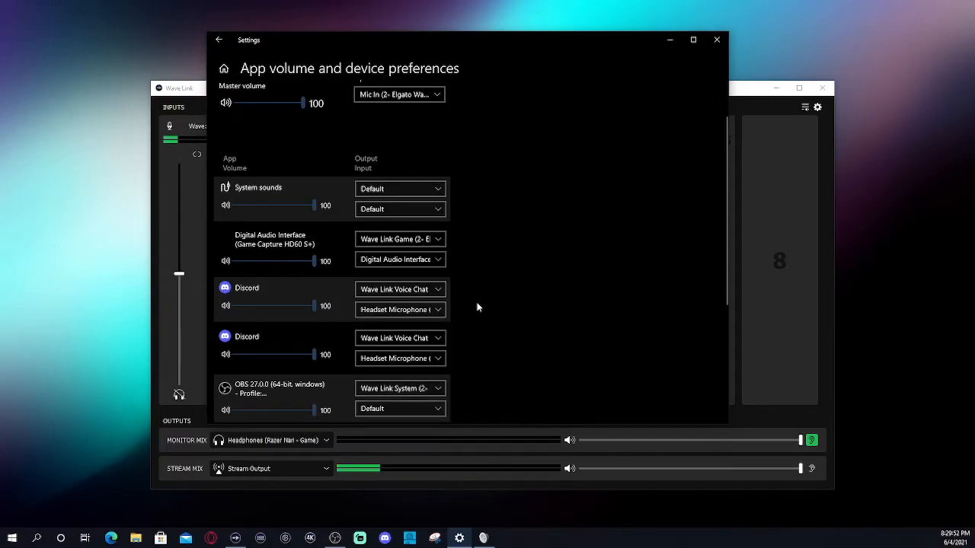
click(420, 290)
click(423, 286)
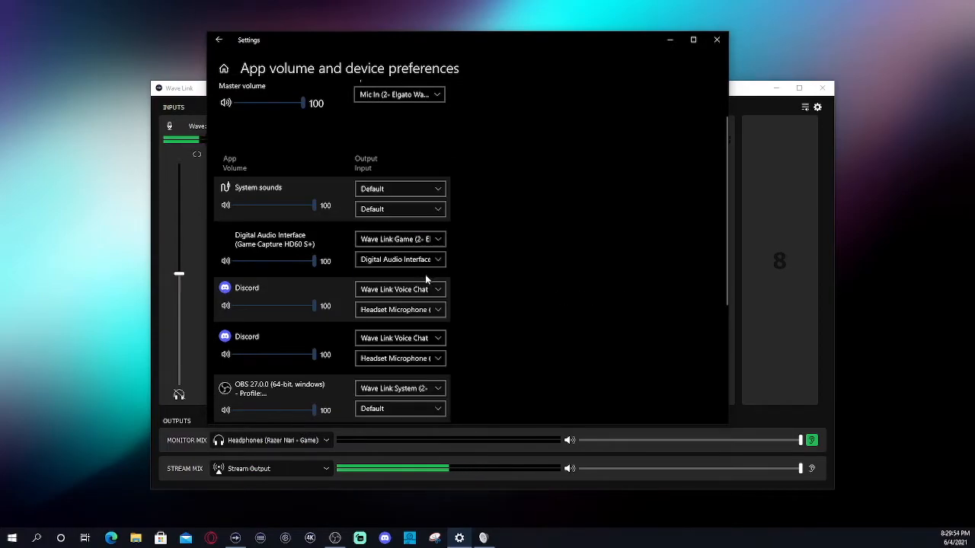
Review the audio devices assigned to OBS, Razer Synapse 3 and Wave Link, moving the Settings window clear of the mixer channels.
drag(376, 42, 550, 57)
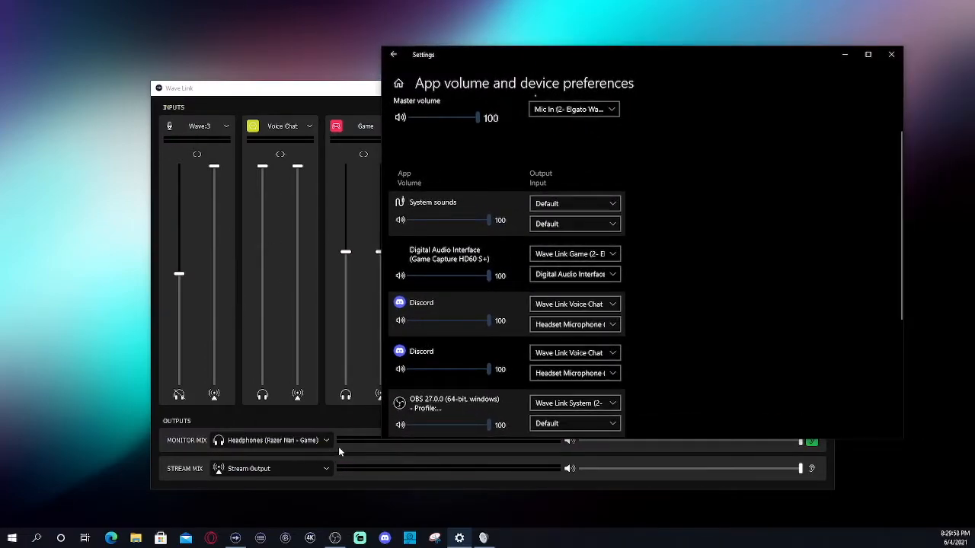
scroll(467, 233, down, 3)
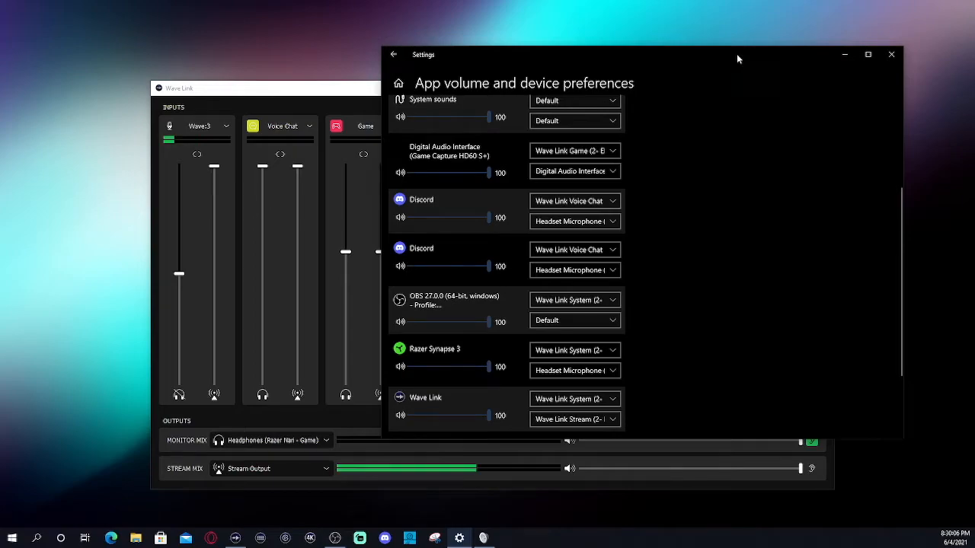
drag(736, 54, 567, 28)
scroll(483, 379, down, 2)
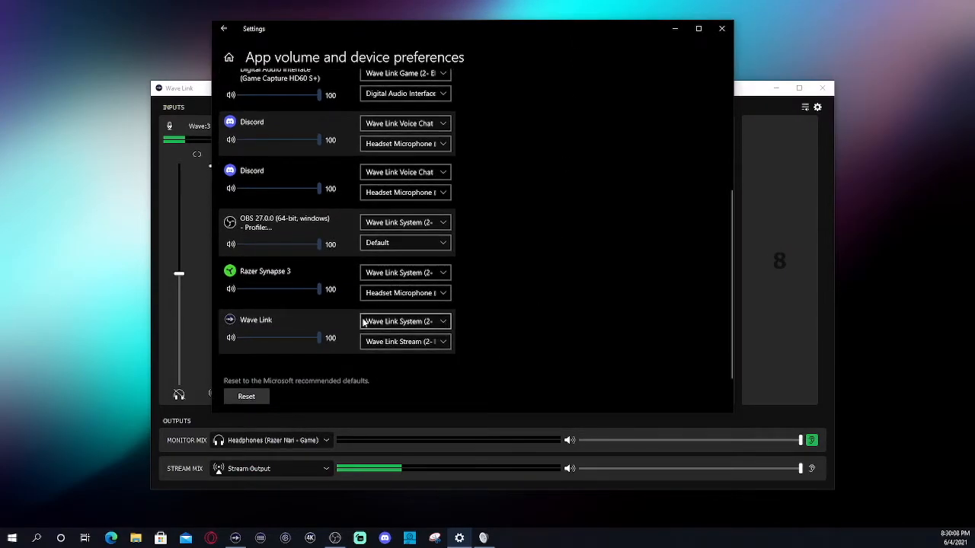
drag(490, 39, 833, 277)
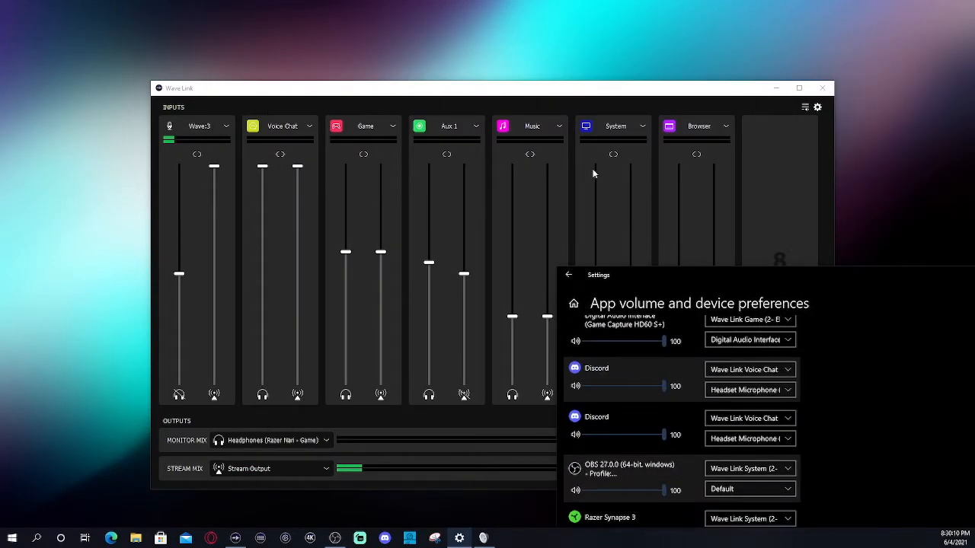
Move the Settings window over the mixer and look through the available system-wide input devices, keeping Mic In (2- Elgato Wave:3).
drag(684, 275, 805, 38)
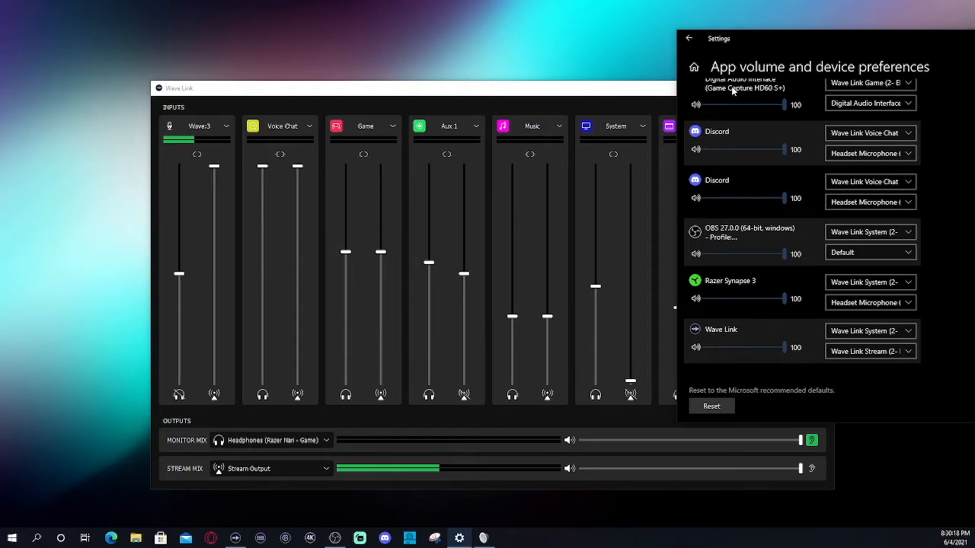
drag(792, 42, 437, 24)
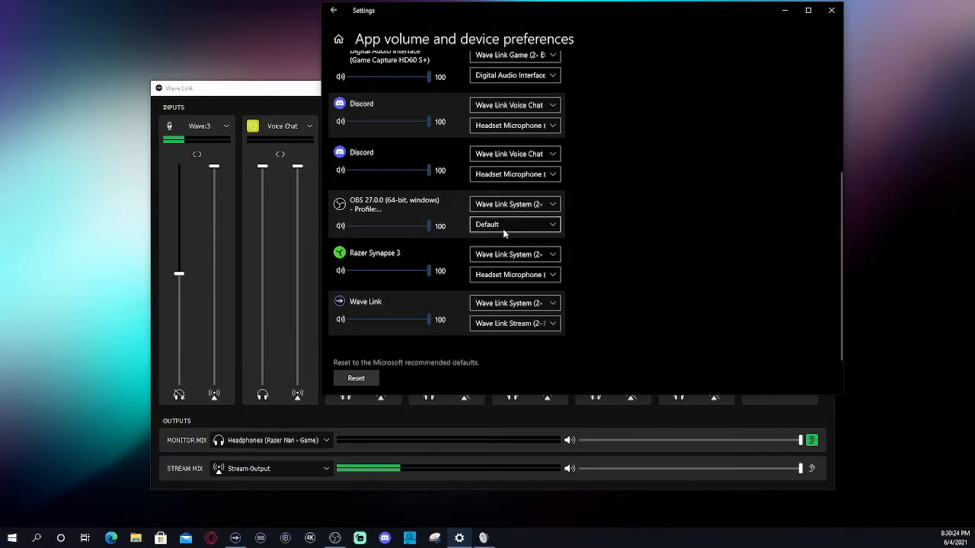
scroll(522, 128, up, 3)
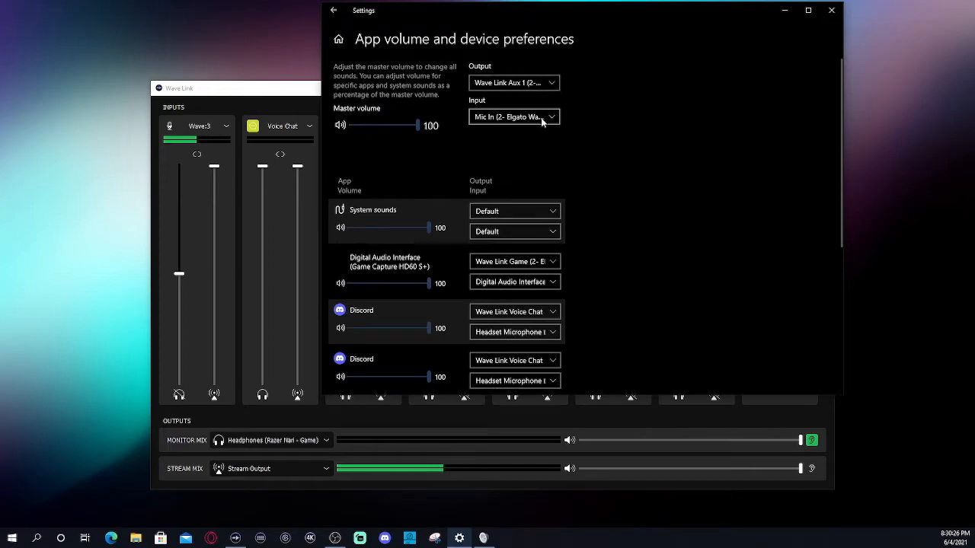
click(542, 118)
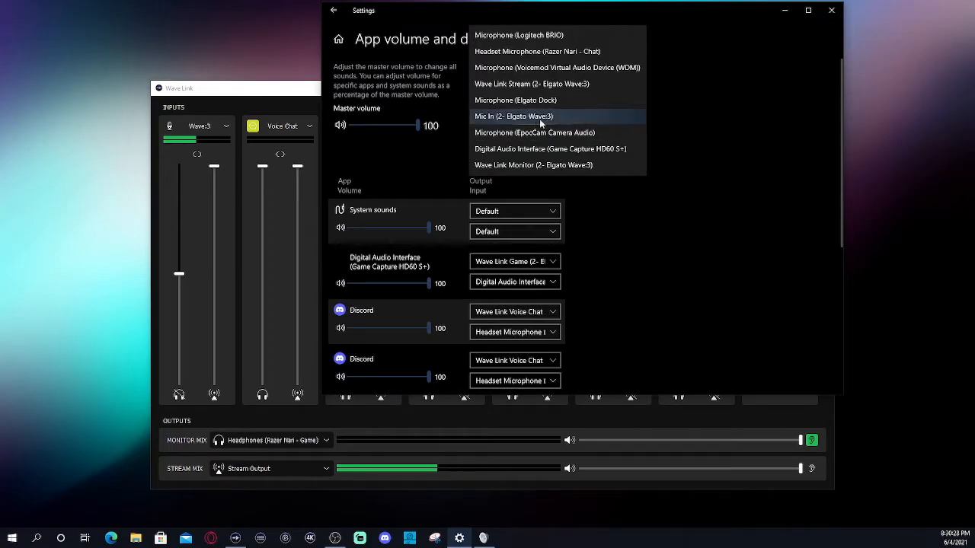
click(777, 135)
Review the output and input devices assigned to each listed app, and close the Settings window.
scroll(613, 187, down, 1)
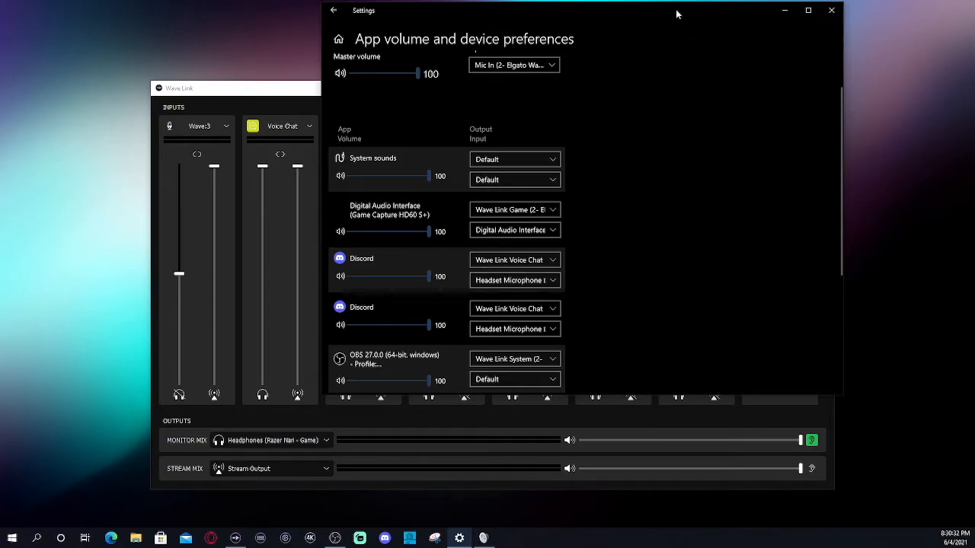
drag(673, 17, 725, 36)
scroll(696, 257, down, 3)
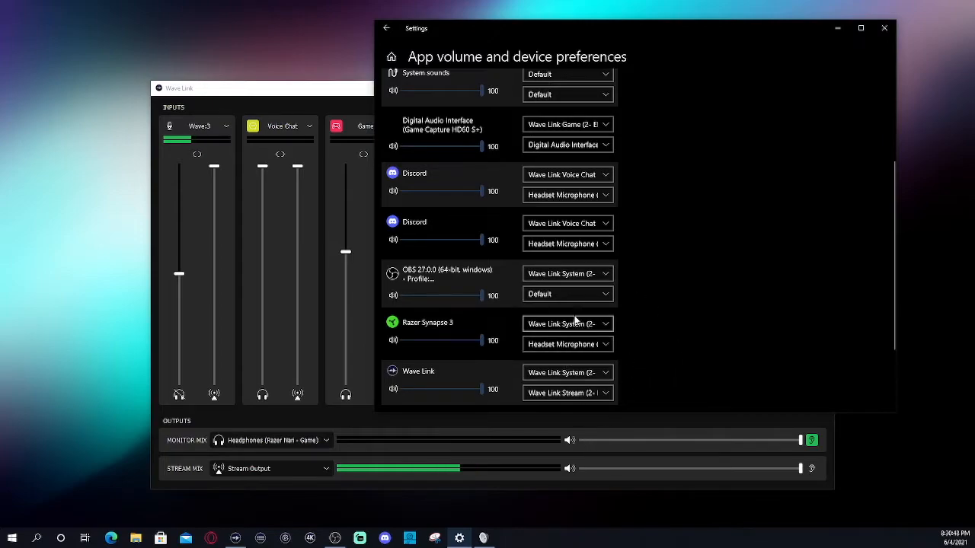
scroll(533, 289, up, 5)
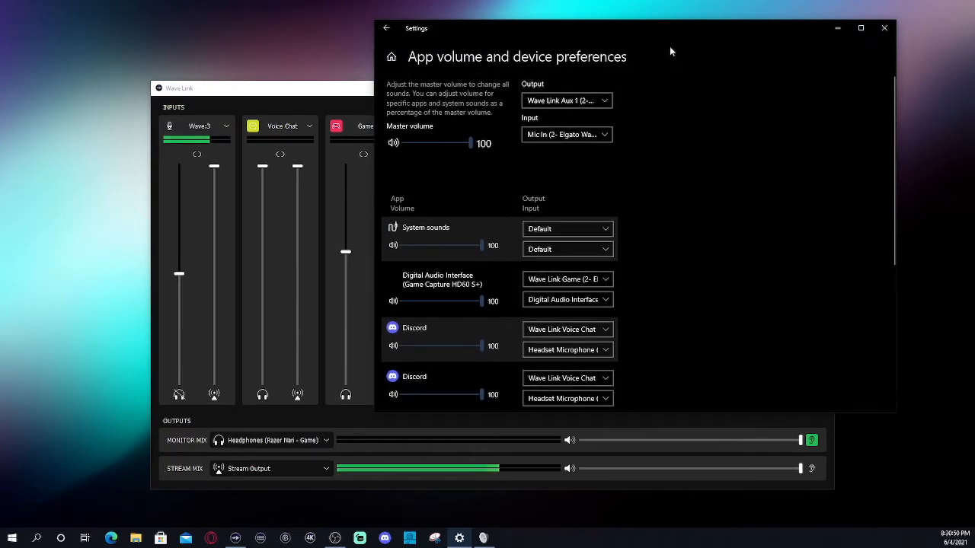
click(883, 28)
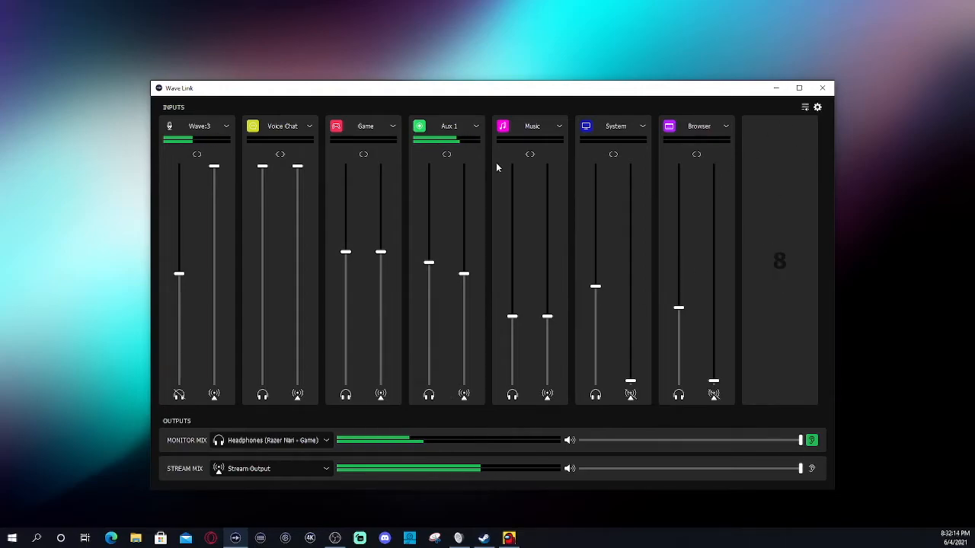
Reopen the Windows app volume preferences and set the output of Among Us to Wave Link Game (2- Elgato Wave:3).
key(super+i)
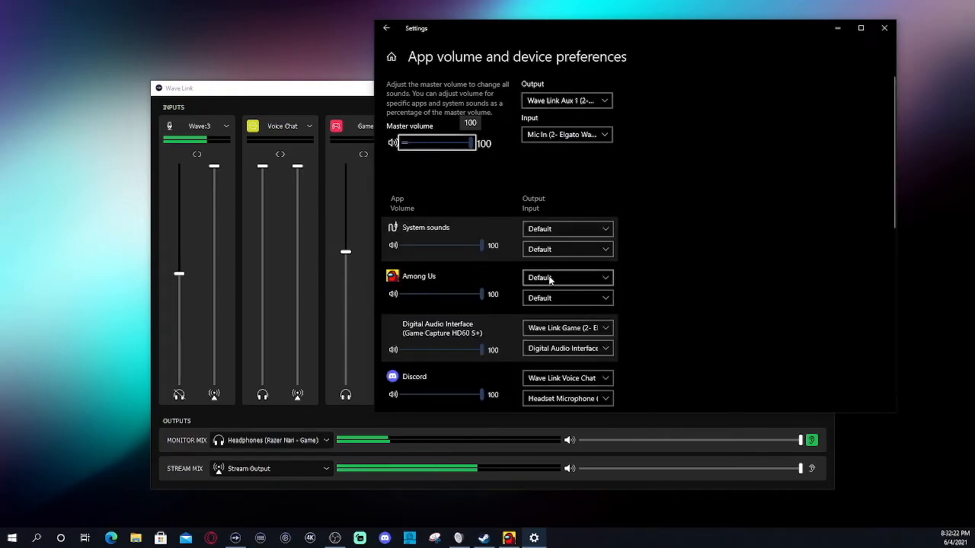
click(550, 279)
click(593, 207)
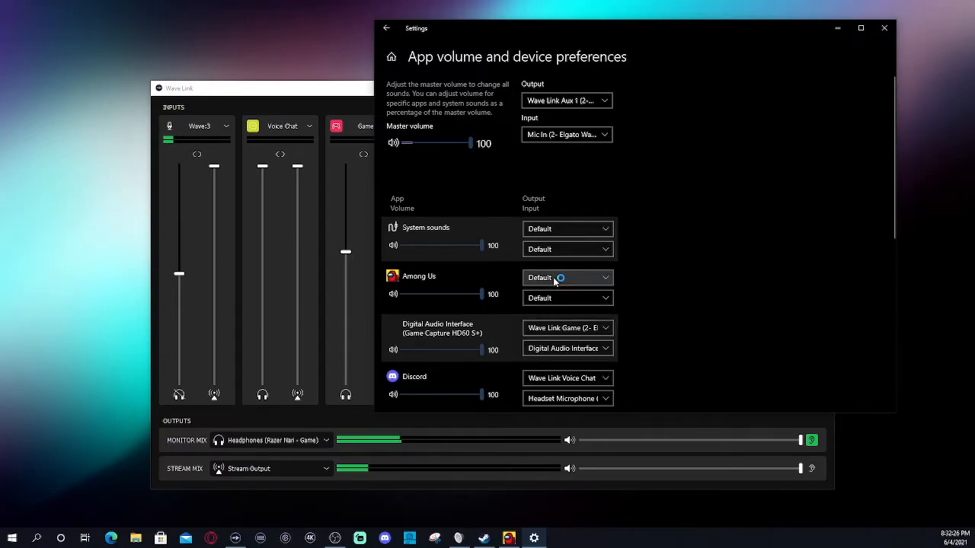
click(554, 280)
click(587, 213)
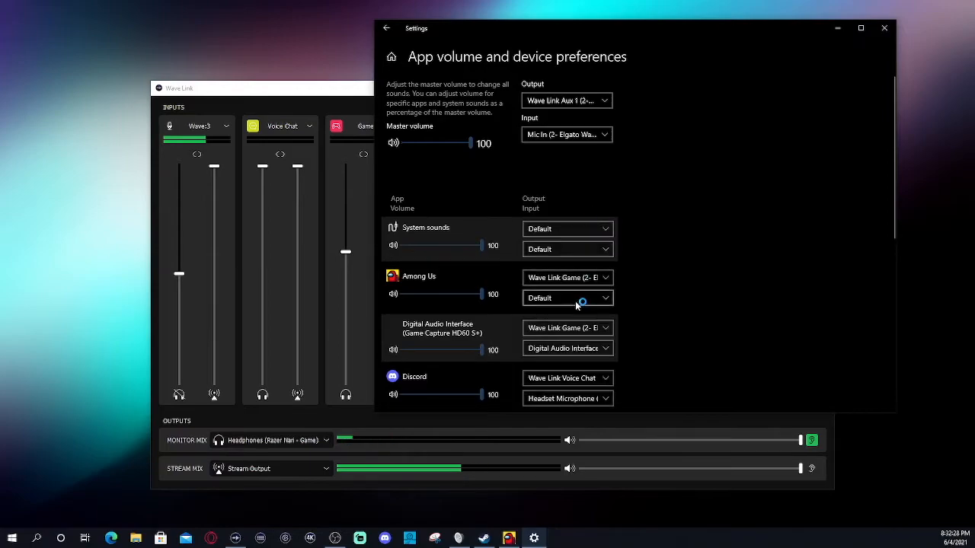
Try Headset Microphone (Razer Nari - Chat) as the input for Among Us, and restore that input to Default.
click(577, 301)
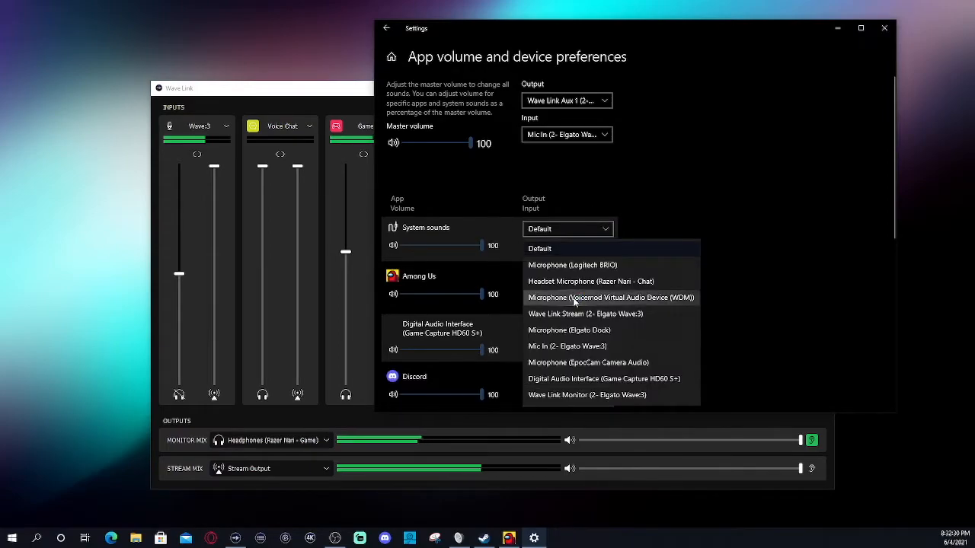
click(622, 283)
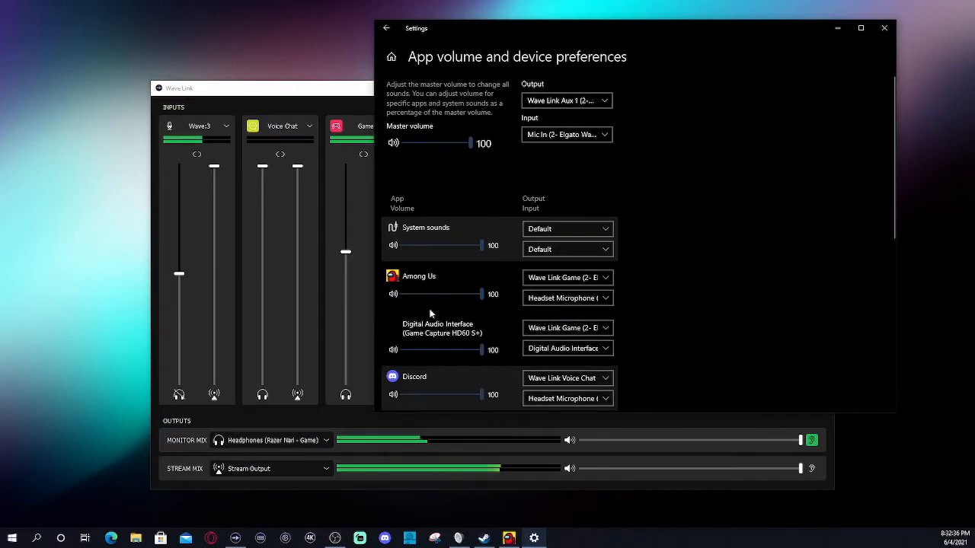
click(567, 250)
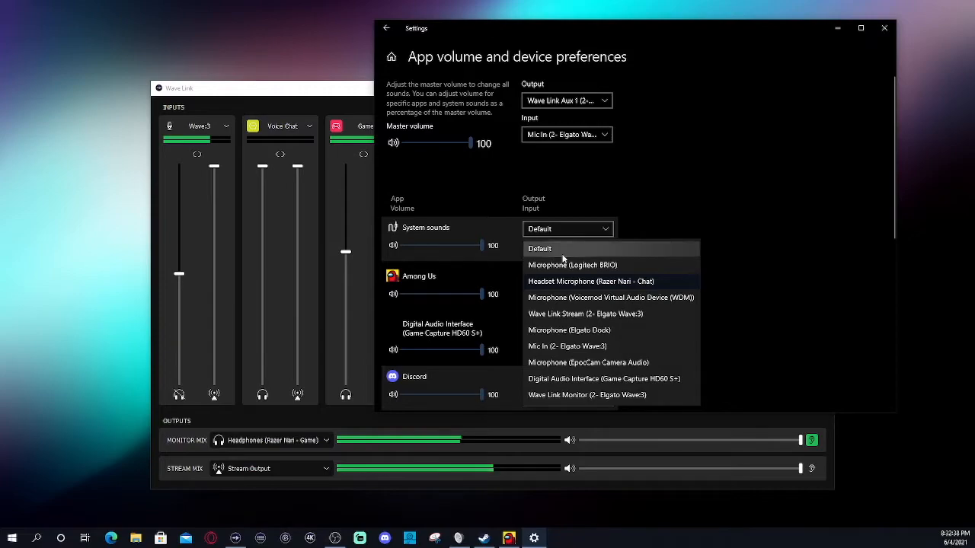
click(563, 259)
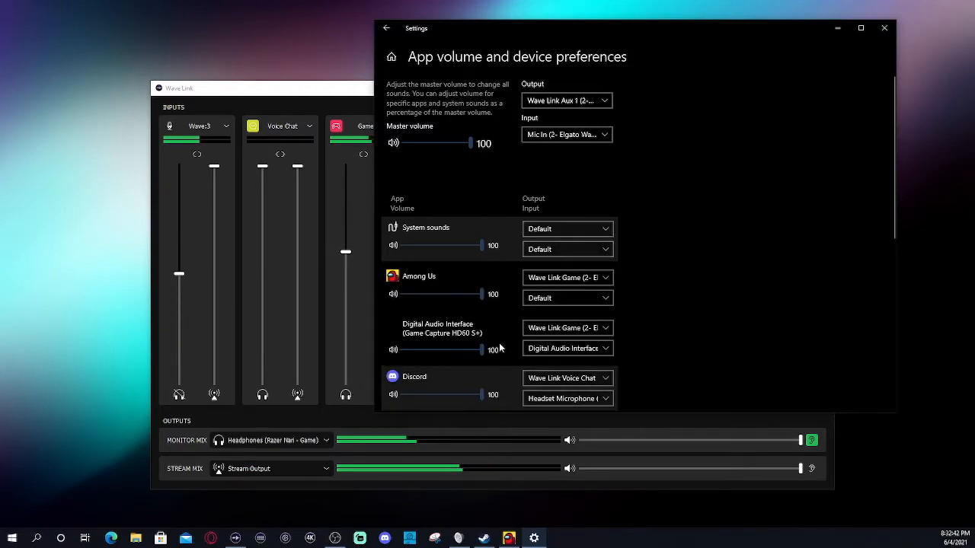
Close the app volume preferences, switch to Among Us and quit the game.
scroll(568, 309, down, 3)
scroll(647, 328, up, 3)
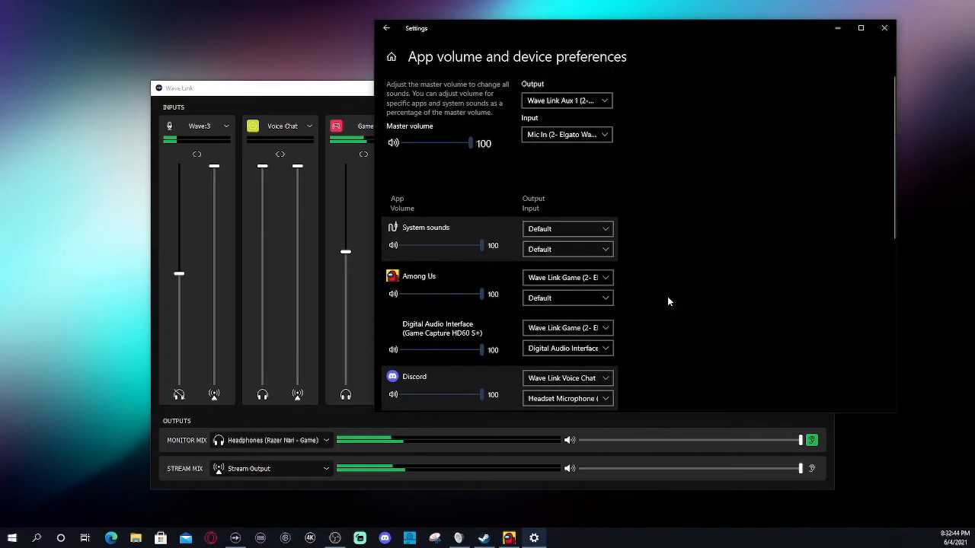
click(884, 28)
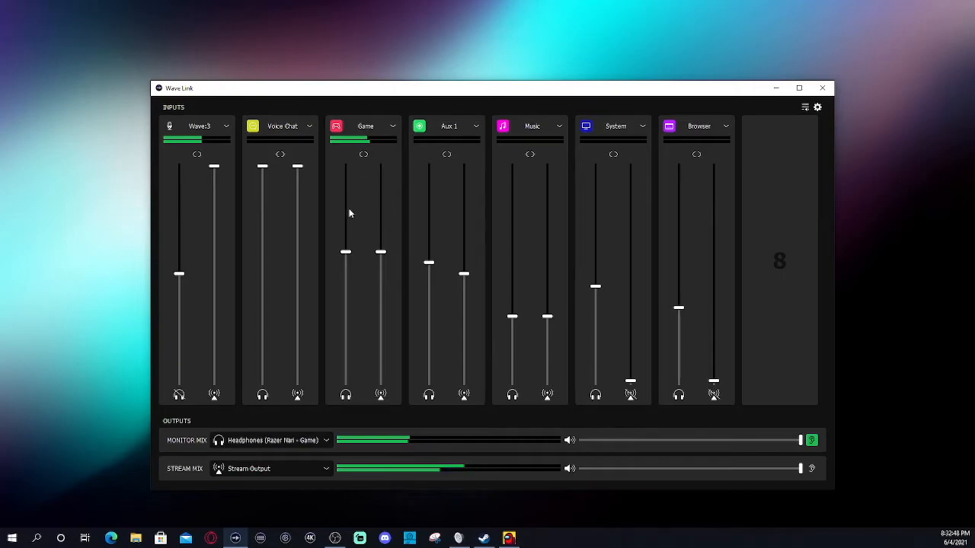
key(alt+Tab)
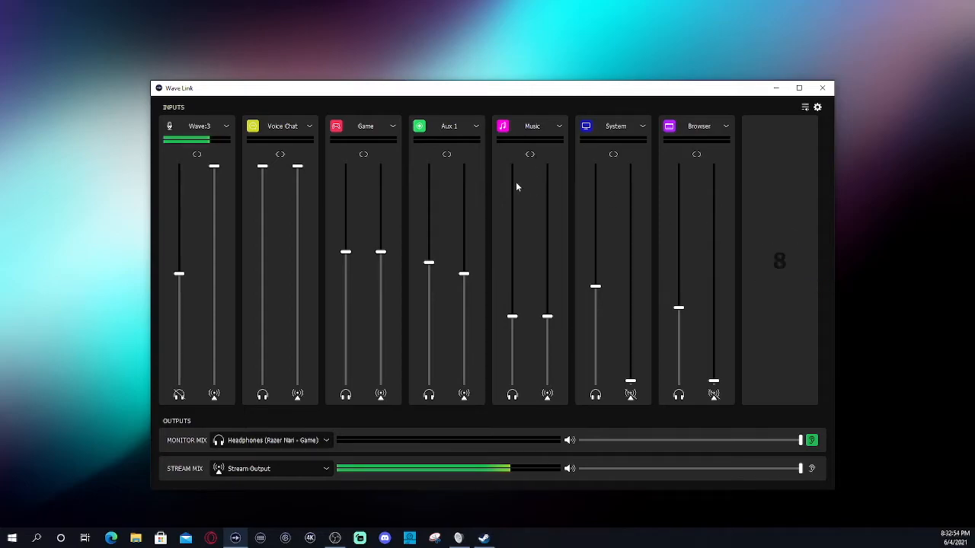
Mute Aux 1 in the stream mix, set its stream volume to 40% and lower its monitor volume slightly.
click(464, 396)
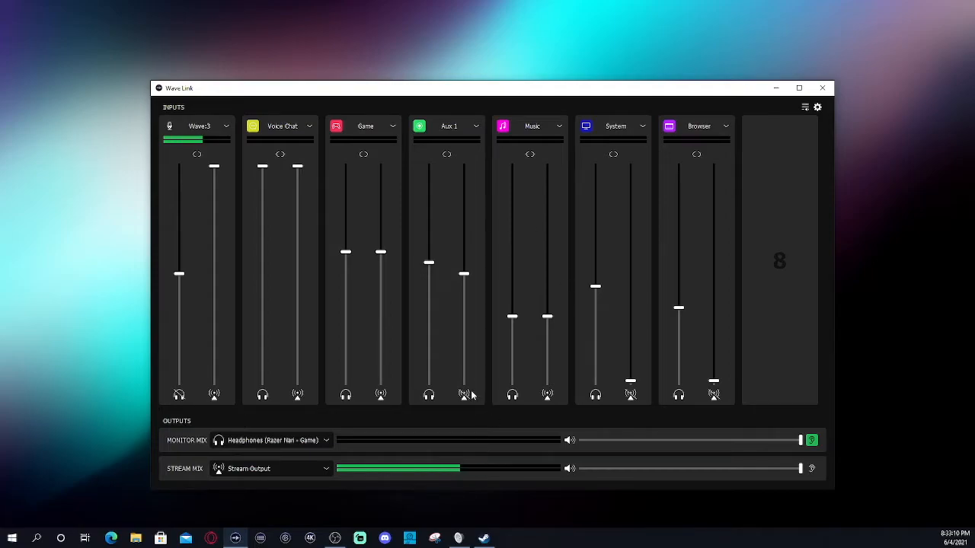
mouse_move(463, 274)
drag(462, 275, 462, 297)
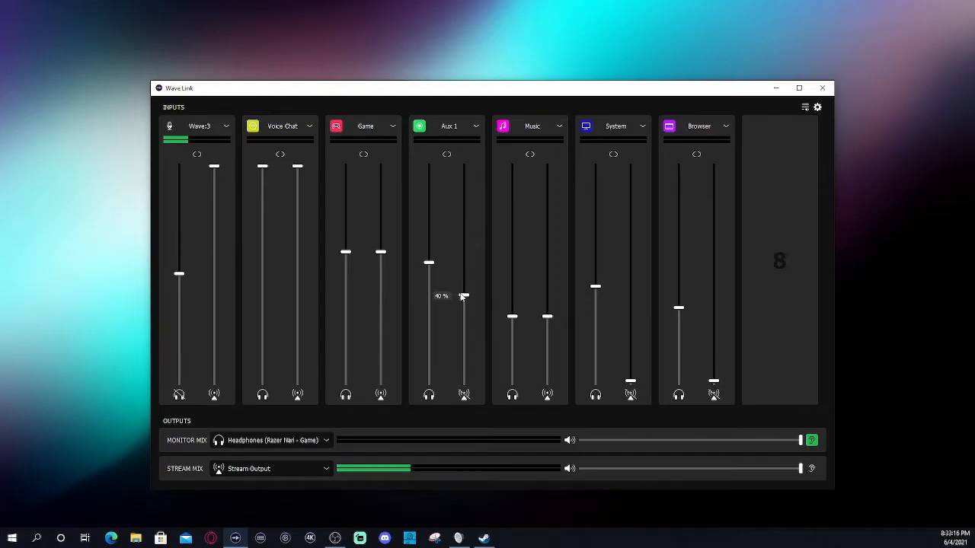
mouse_move(428, 264)
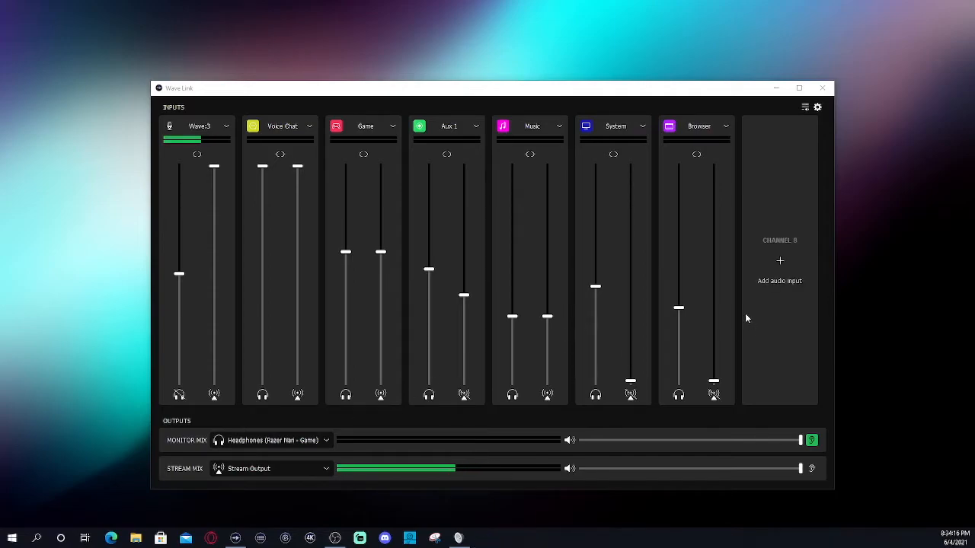
Bring the THX Spatial Audio window into view over the Wave Link mixer and turn THX Spatial Audio on.
click(749, 107)
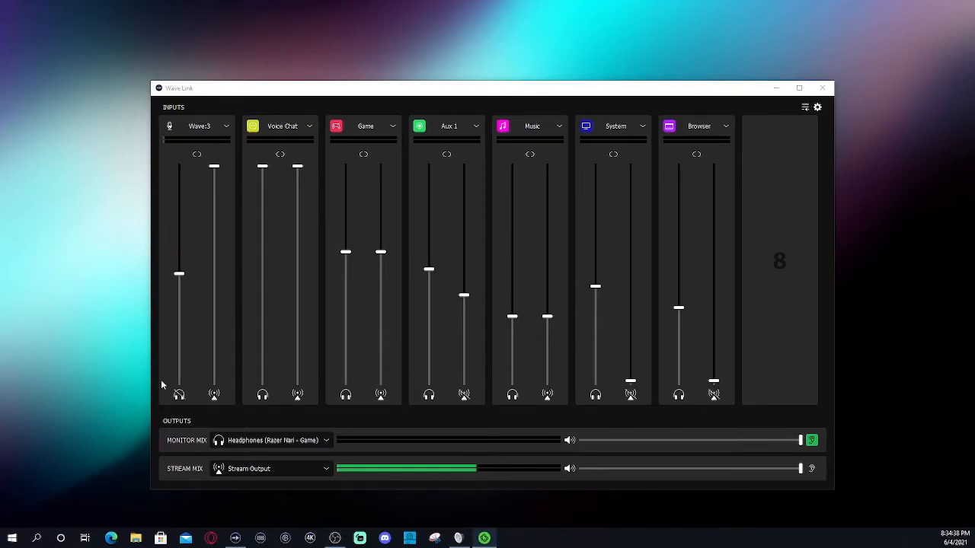
drag(0, 336, 432, 125)
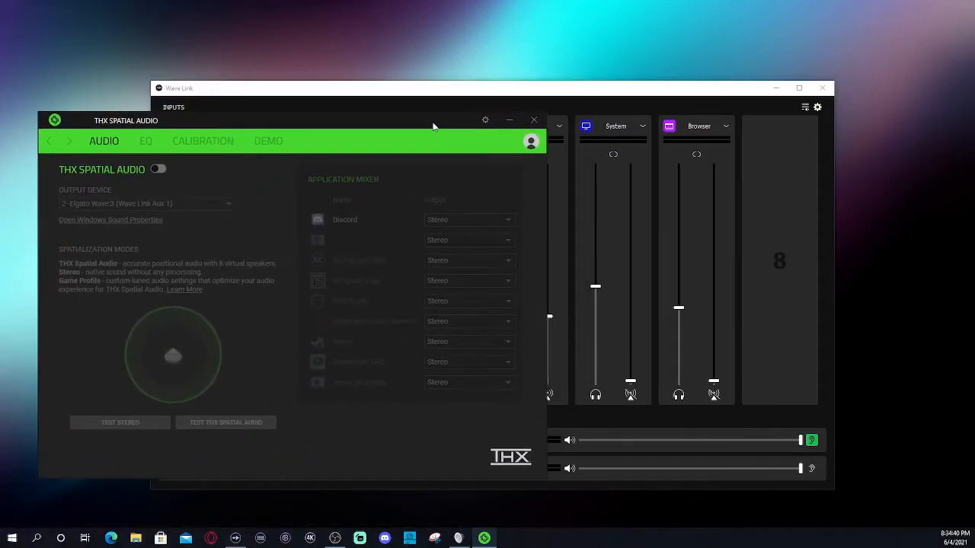
click(157, 170)
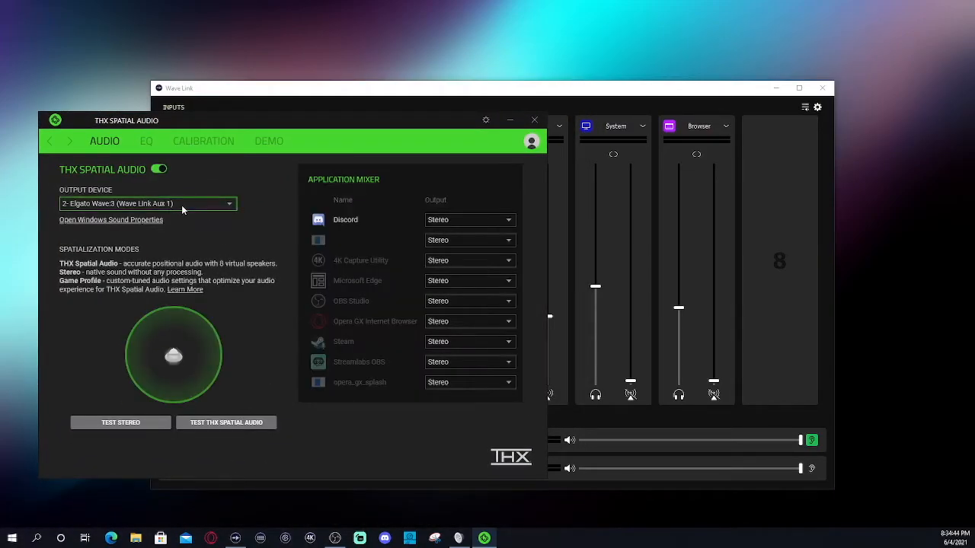
Look through the output devices offered in THX Spatial Audio and the output modes available for Discord.
click(181, 204)
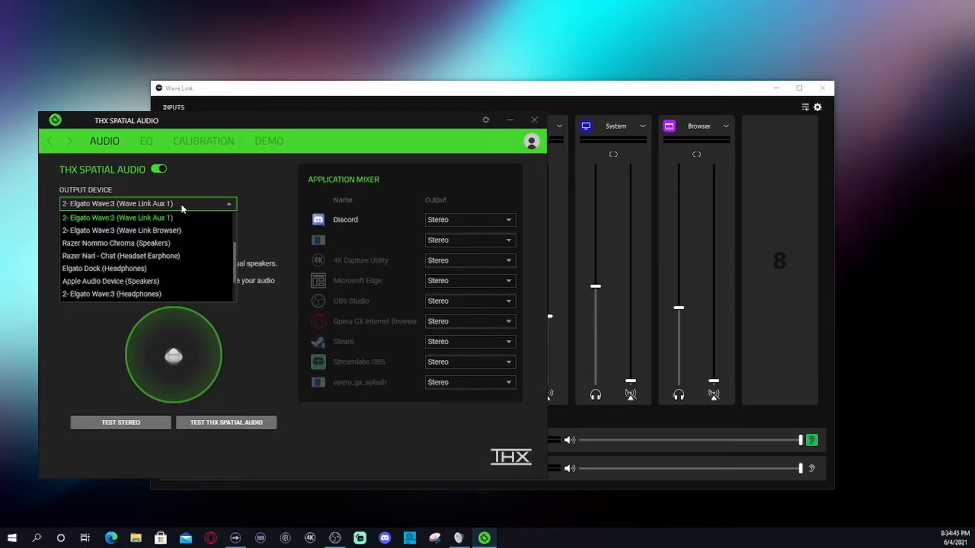
click(382, 286)
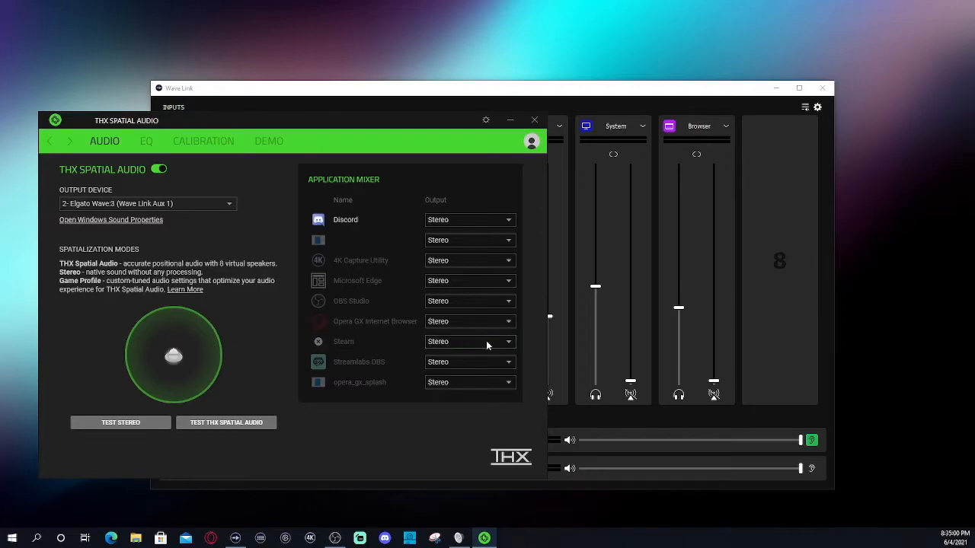
click(465, 221)
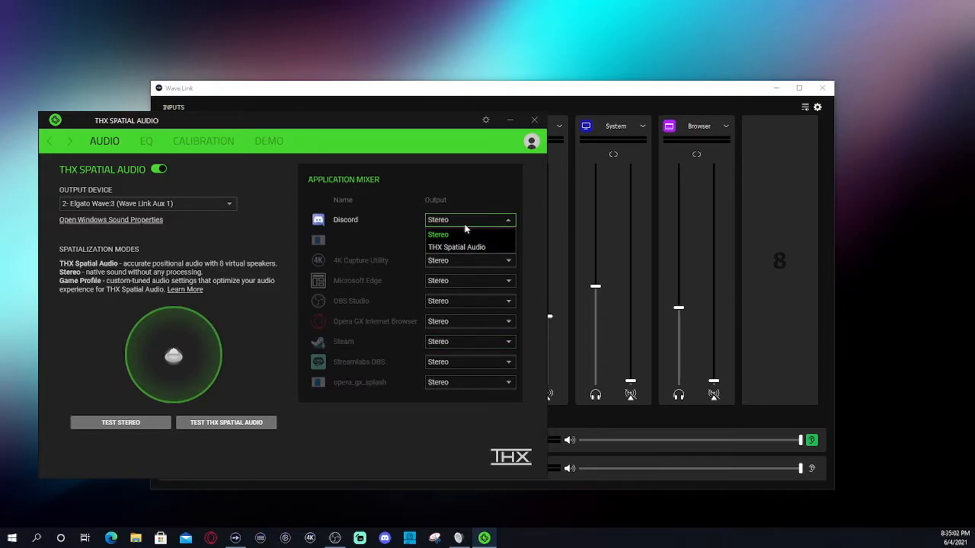
click(341, 467)
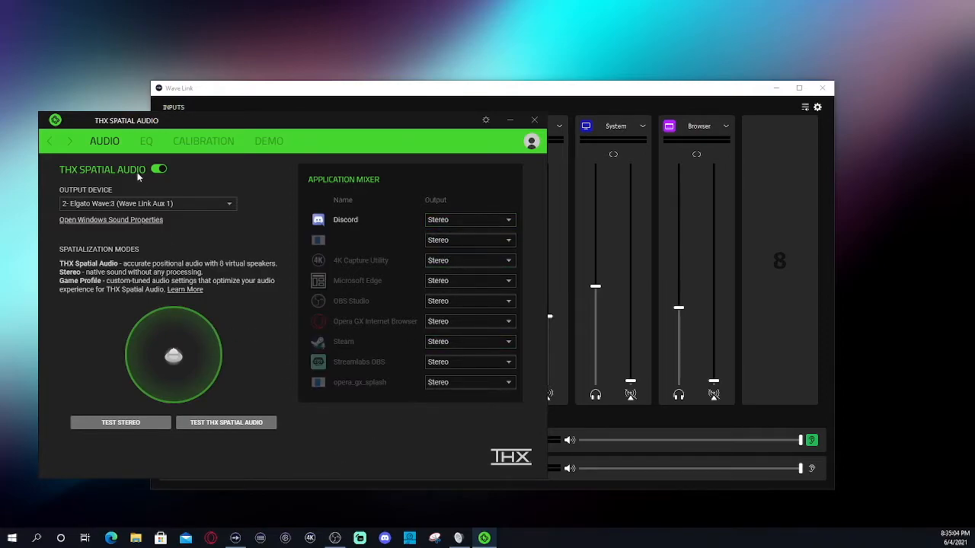
In Wave Link, unmute Aux 1 in the stream mix and set its stream volume to 50%.
click(644, 91)
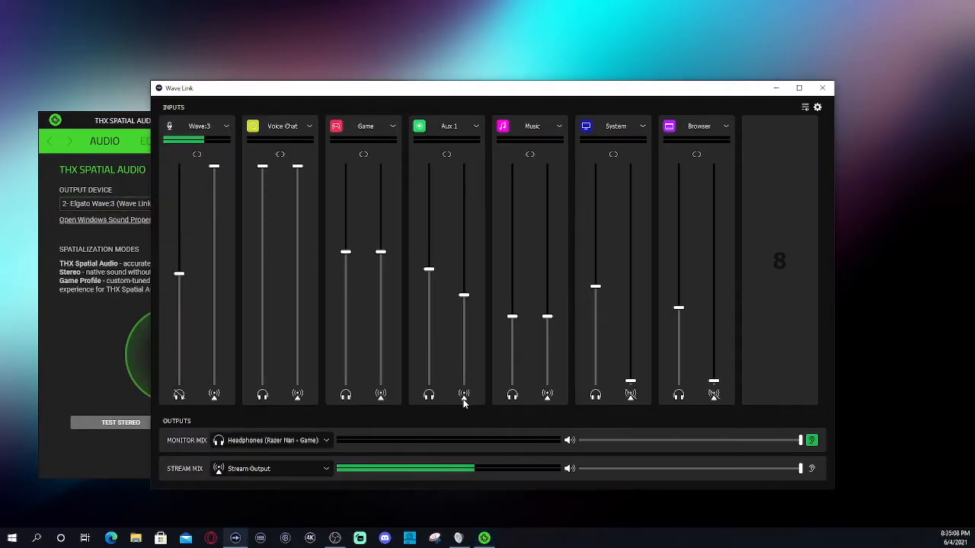
click(93, 341)
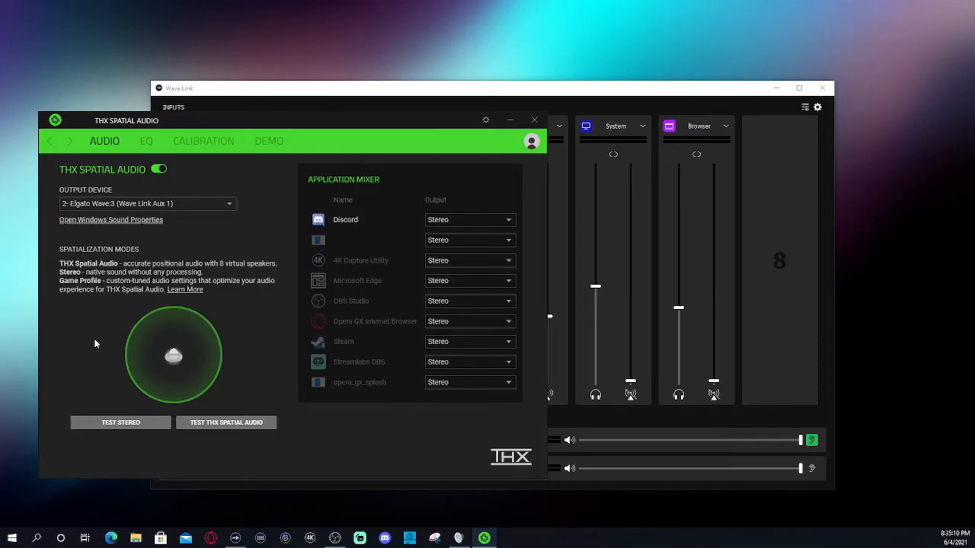
click(564, 457)
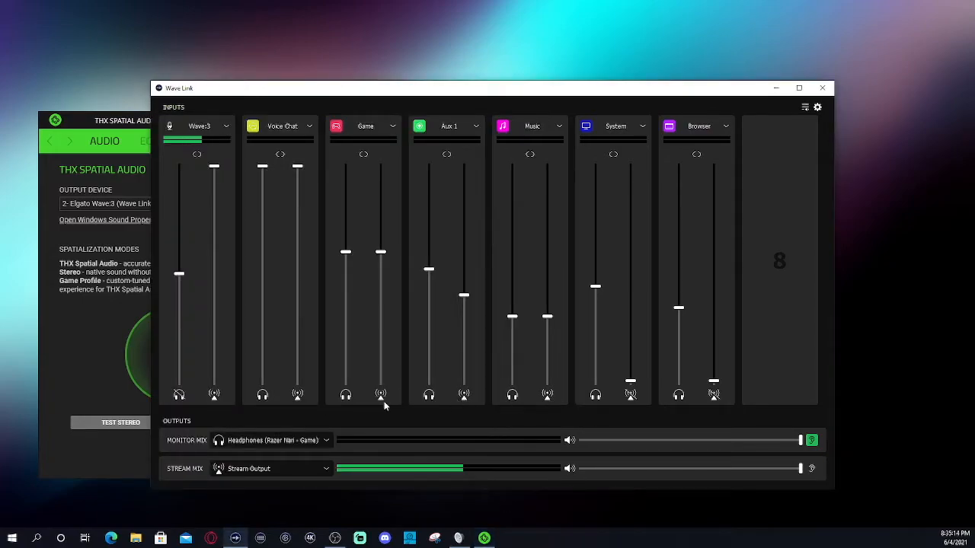
drag(464, 296, 466, 275)
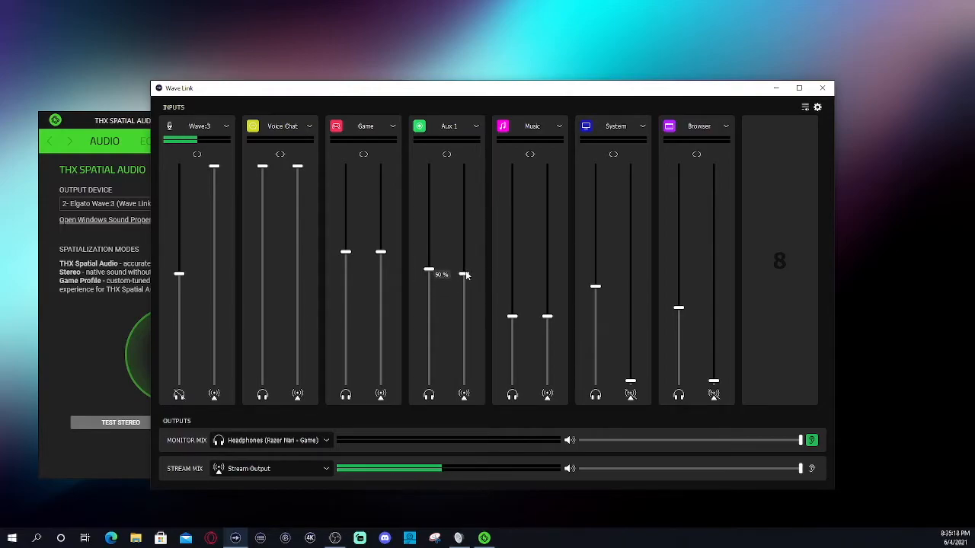
Place the Wave Link mixer beside the THX window and play the stereo and THX Spatial Audio tests to check the Aux 1 channel.
click(110, 330)
click(155, 423)
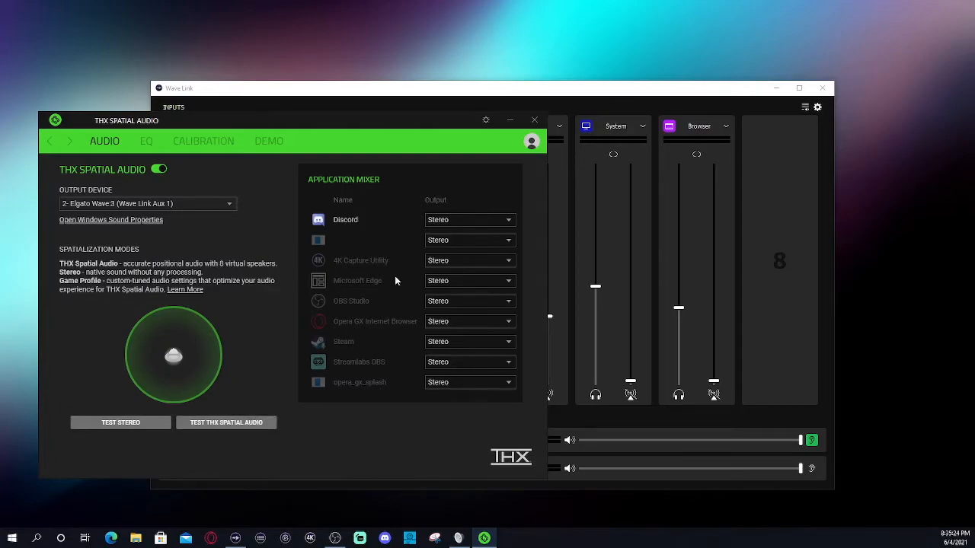
click(233, 423)
drag(734, 94, 917, 123)
click(244, 123)
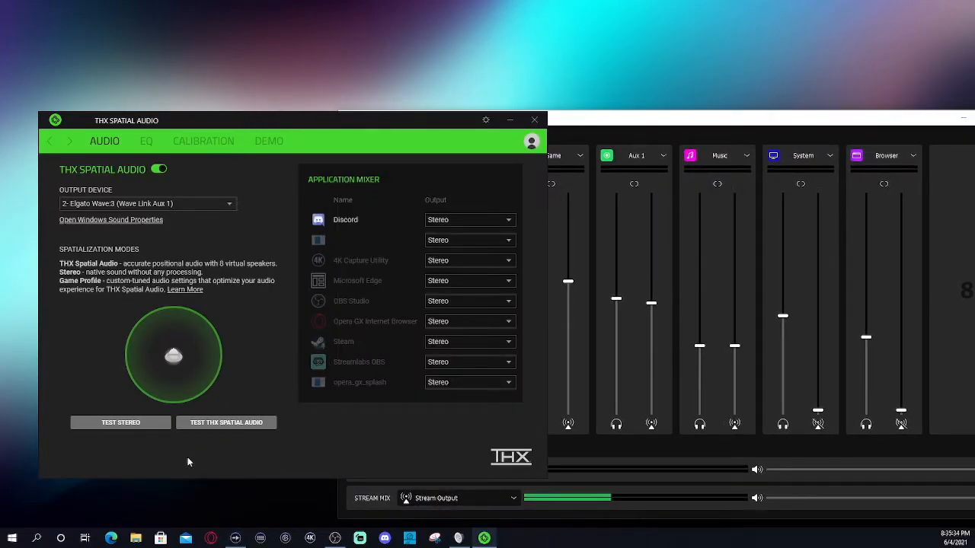
click(226, 424)
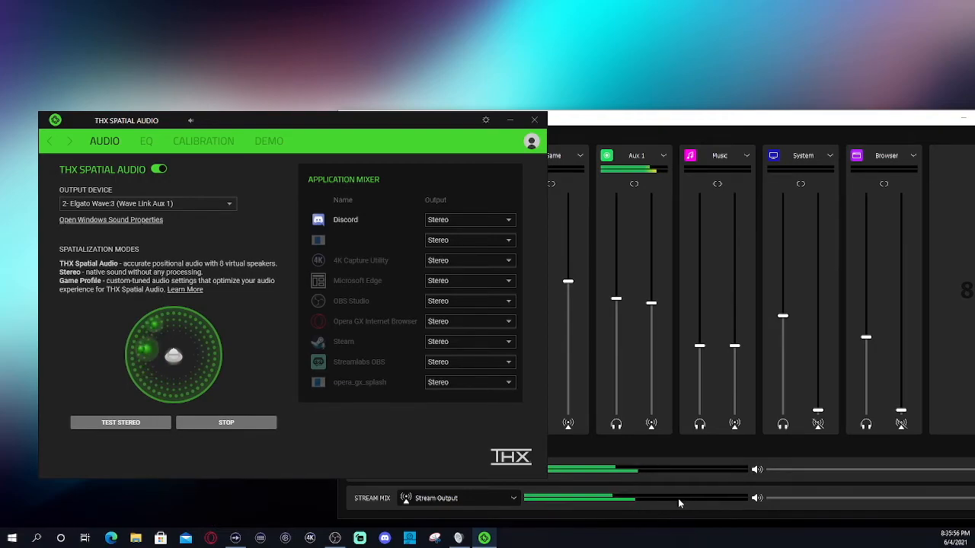
Check Aux 1 in the Wave Link mixer, stop the THX Spatial Audio test, and close the THX window to leave only the mixer in view.
click(649, 434)
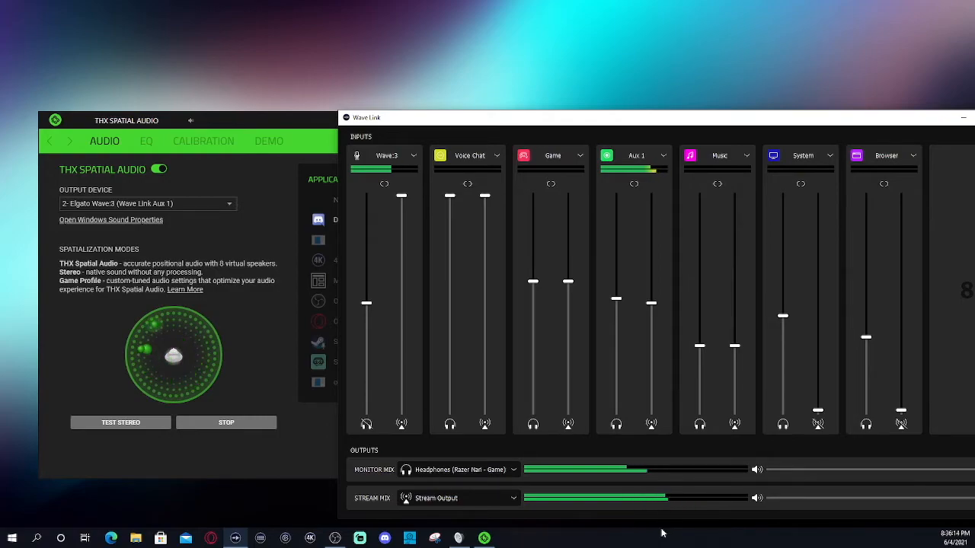
click(200, 423)
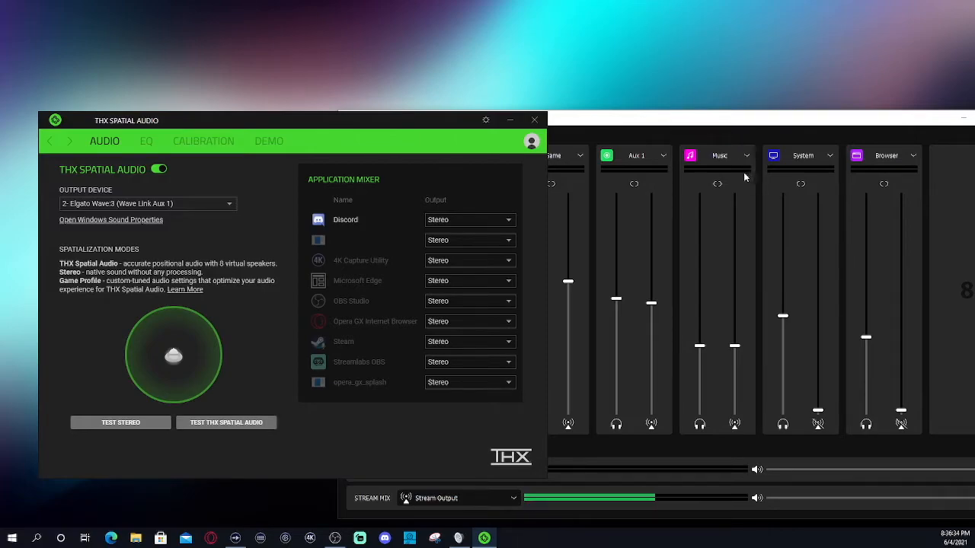
click(534, 120)
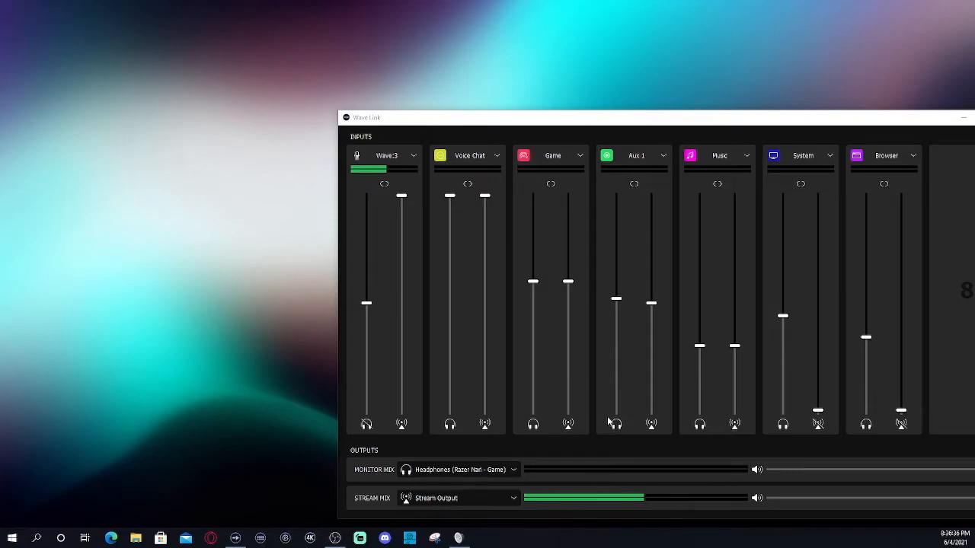
drag(688, 120, 448, 76)
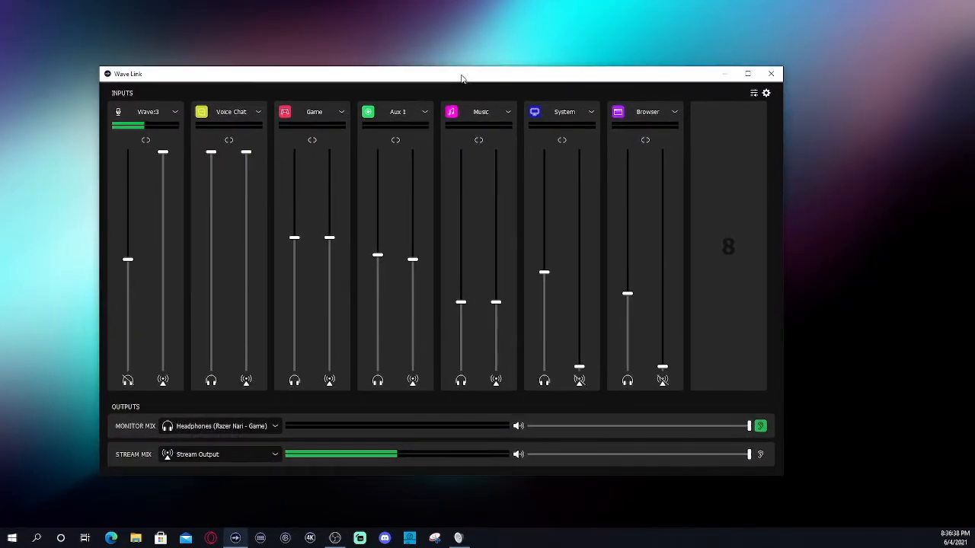
Open Windows' App volume and device preferences and set Razer AppEngine's output to Wave Link System.
click(752, 93)
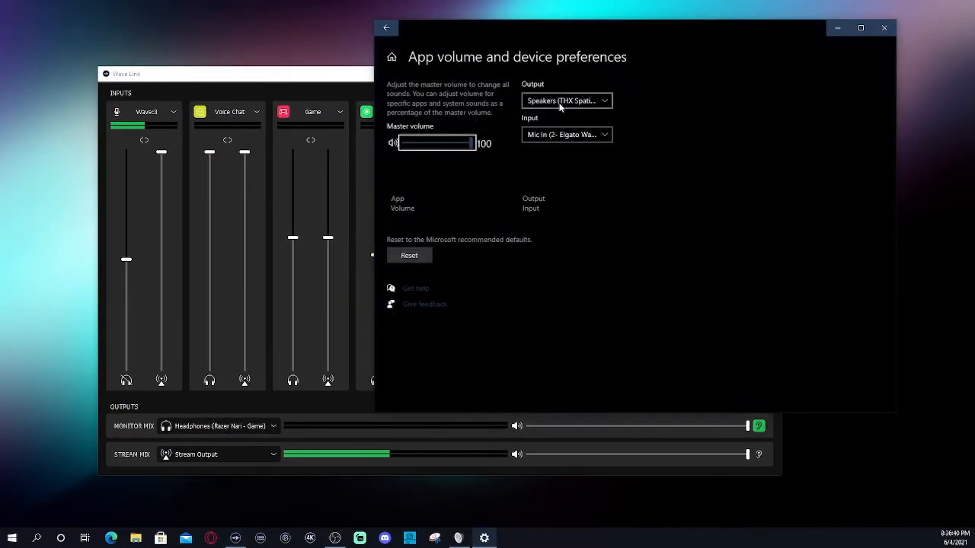
scroll(583, 294, down, 3)
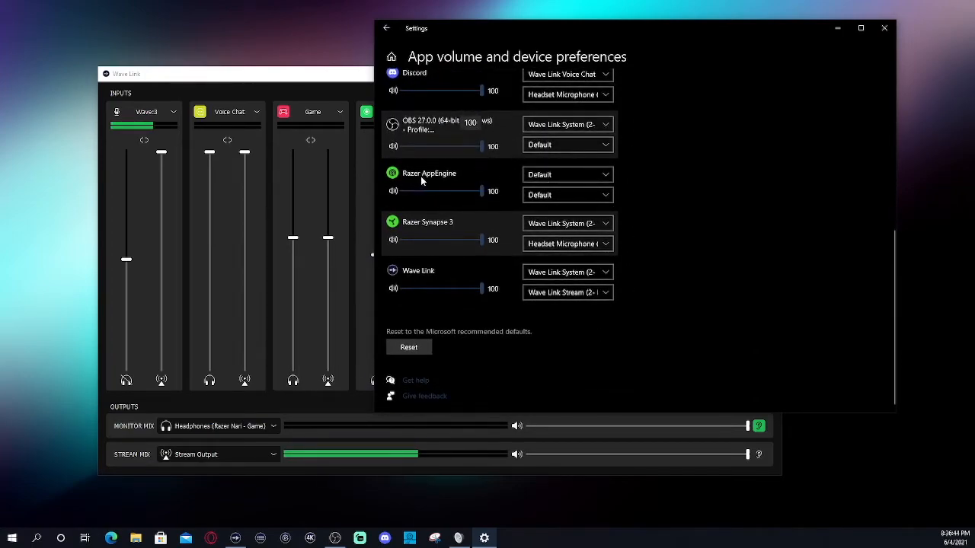
click(555, 181)
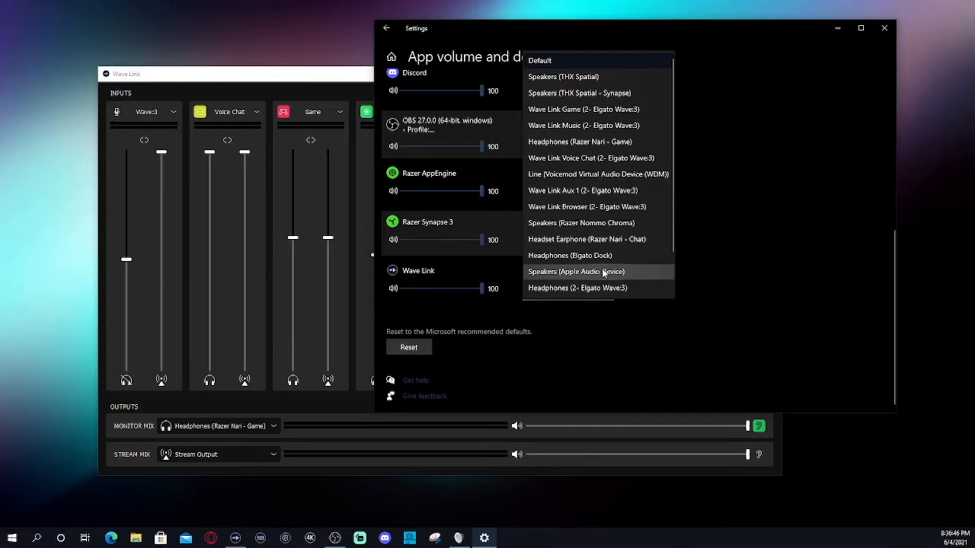
scroll(573, 274, down, 3)
click(574, 290)
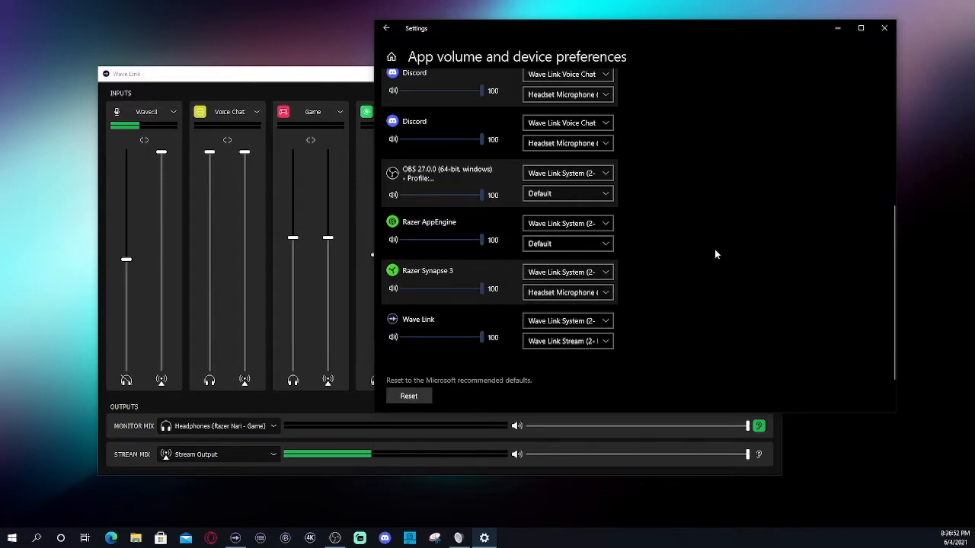
Review the output and input devices assigned to system sounds and each app in App volume and device preferences.
scroll(716, 290, up, 10)
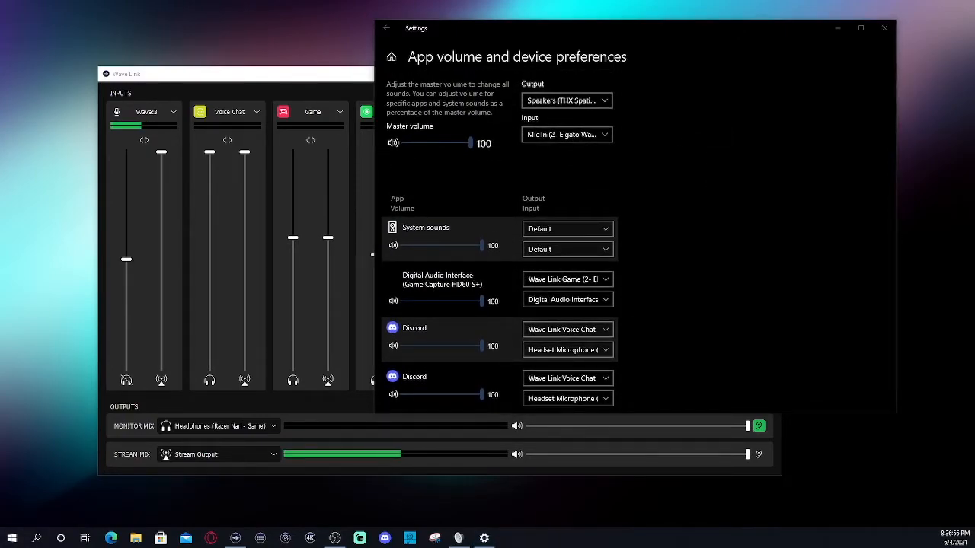
click(26, 468)
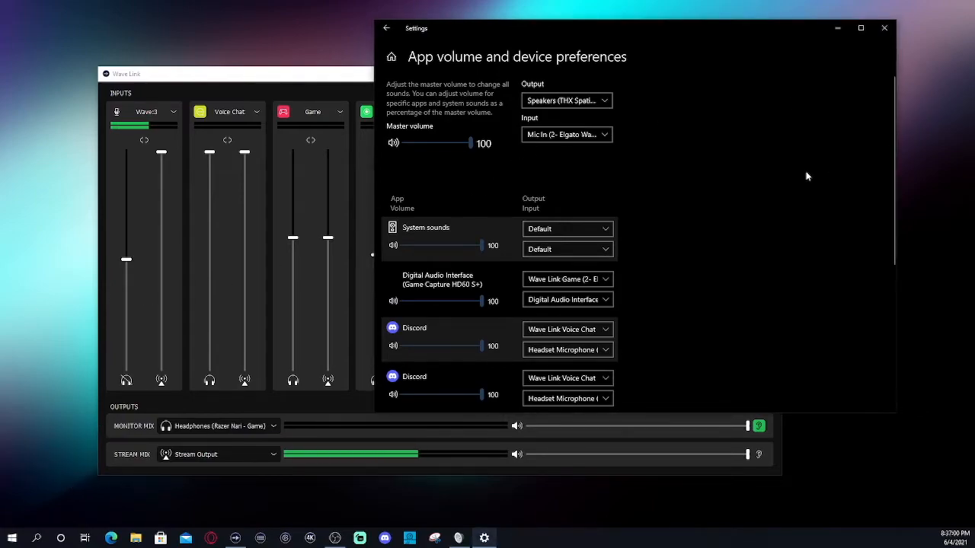
scroll(688, 272, down, 1)
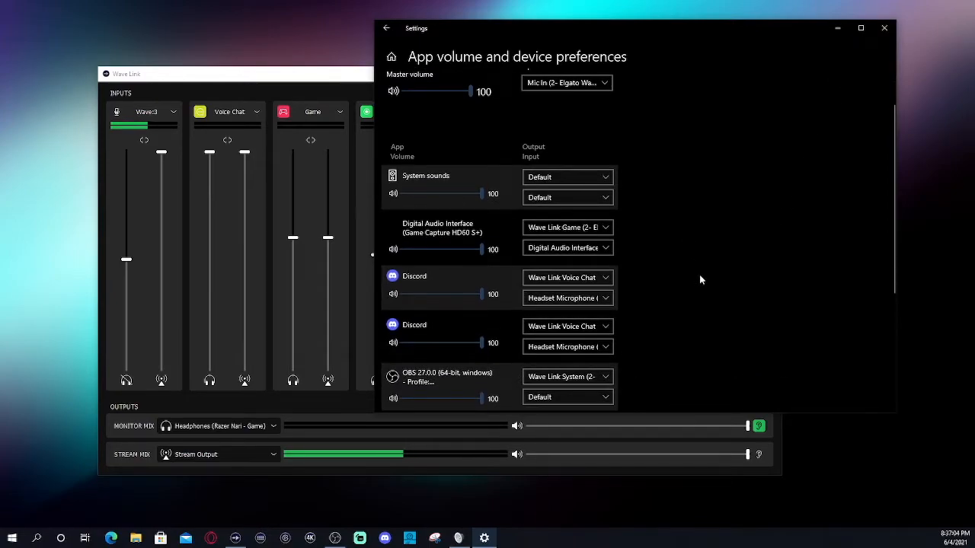
scroll(688, 283, down, 2)
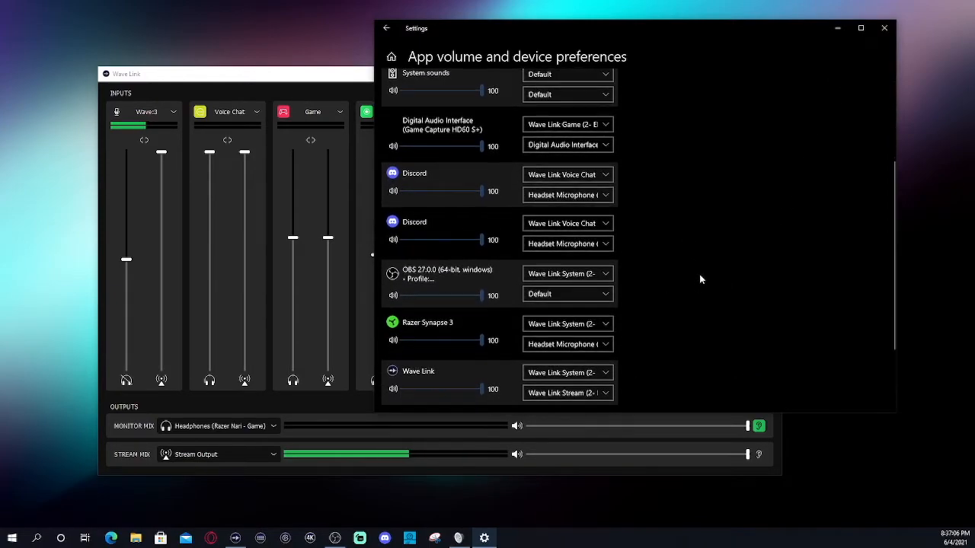
scroll(704, 252, up, 3)
scroll(704, 251, down, 3)
scroll(444, 132, up, 3)
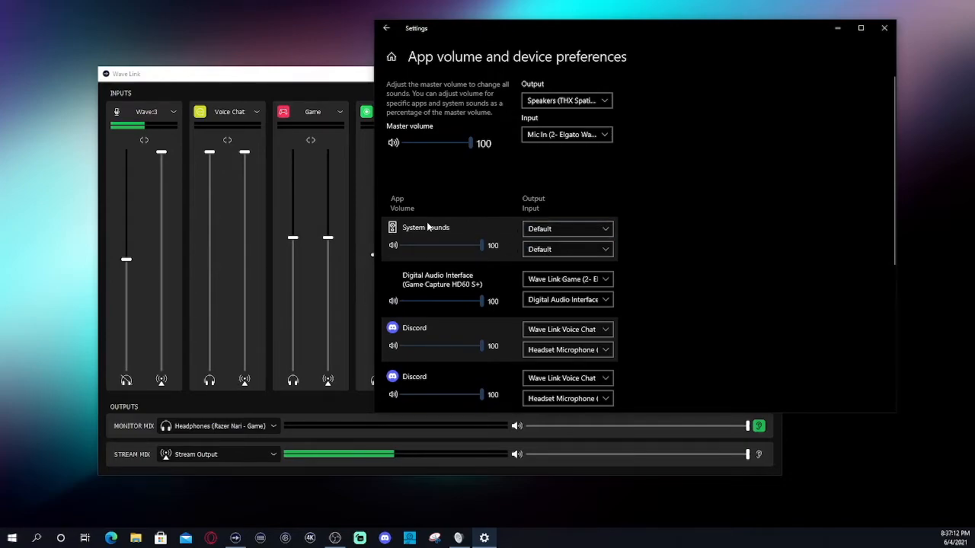
Set the Windows default output to Wave Link Aux 1 (2- Elgato Wave:3) and close the Settings window.
click(547, 103)
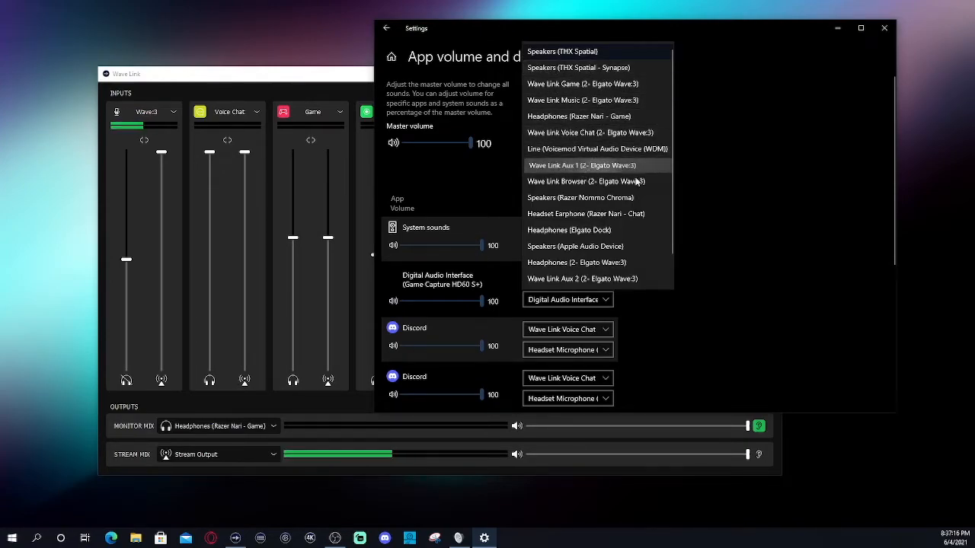
click(581, 166)
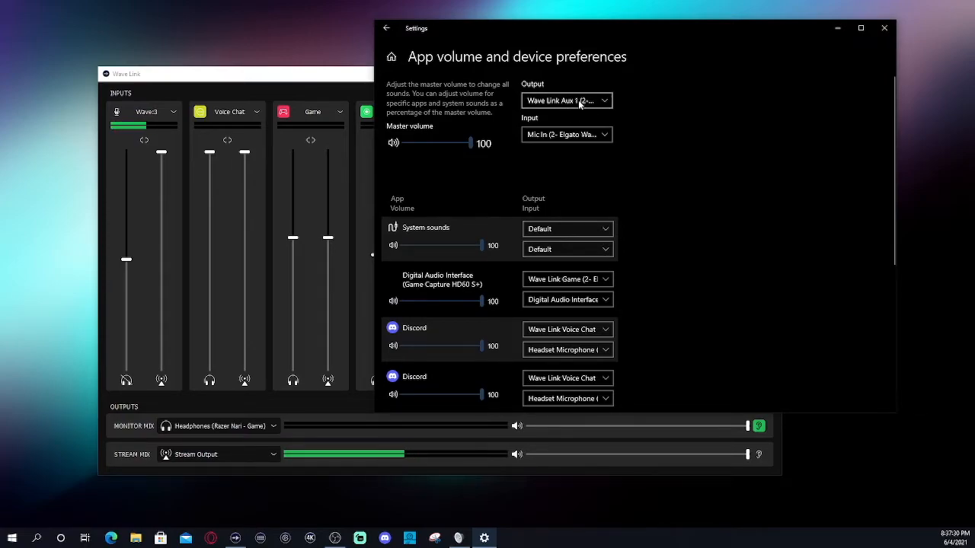
click(884, 28)
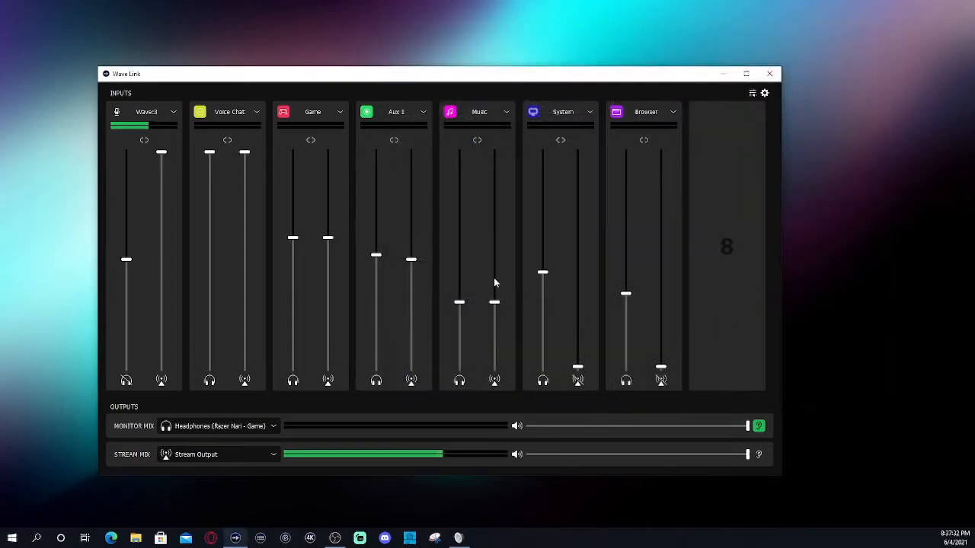
Add Headset Microphone (Razer Nari - Chat) as the channel 8 input in Wave Link and mute it in the monitor and stream mixes.
mouse_move(703, 277)
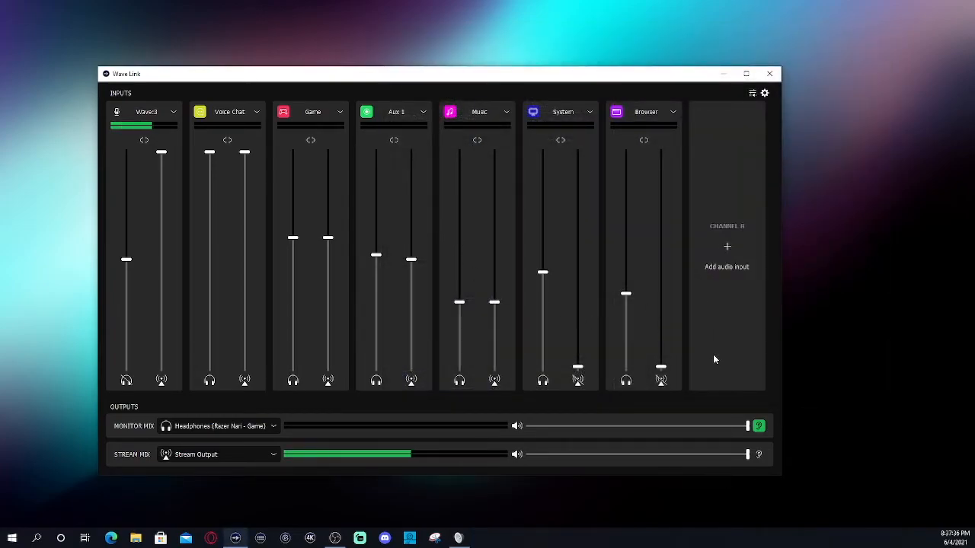
click(727, 247)
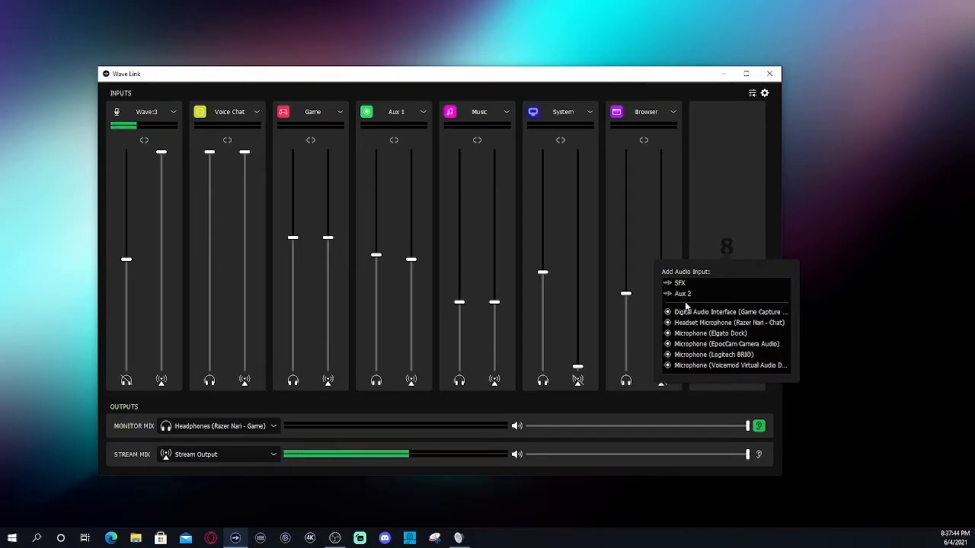
click(727, 323)
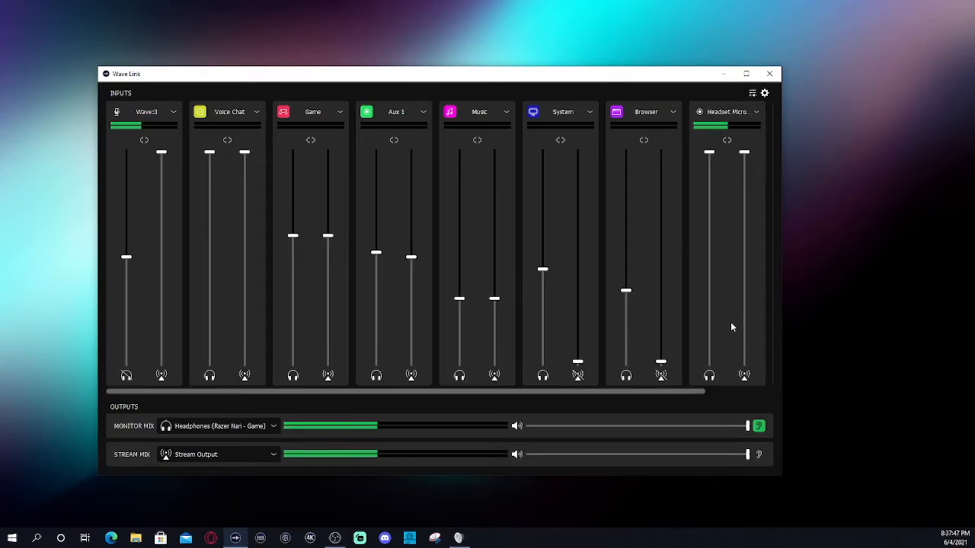
click(709, 377)
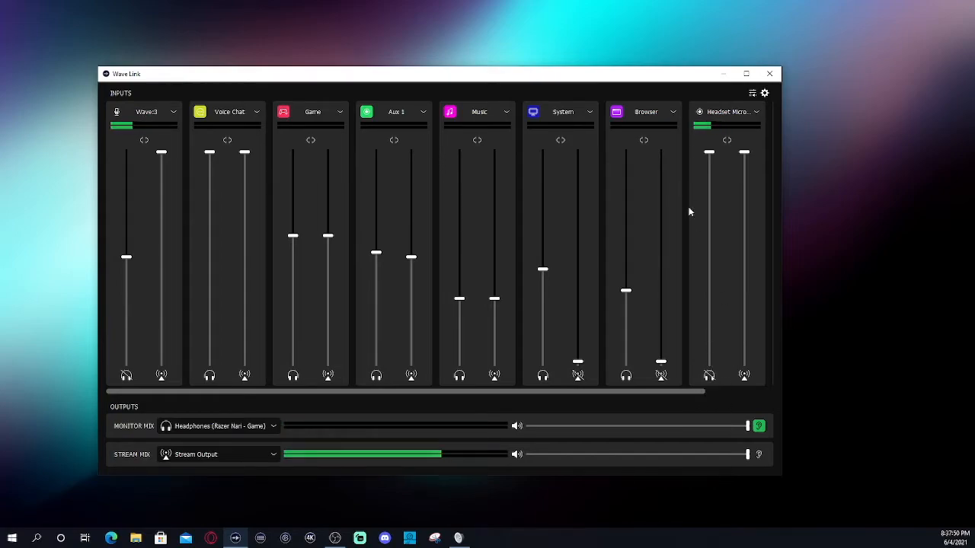
mouse_move(704, 313)
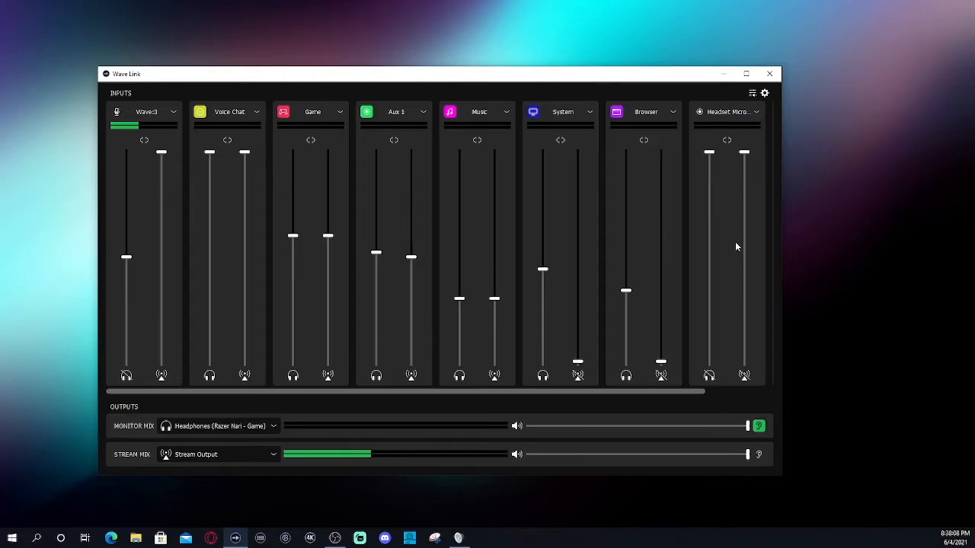
Remove the Headset Microphone input from the Wave Link mixer.
click(755, 113)
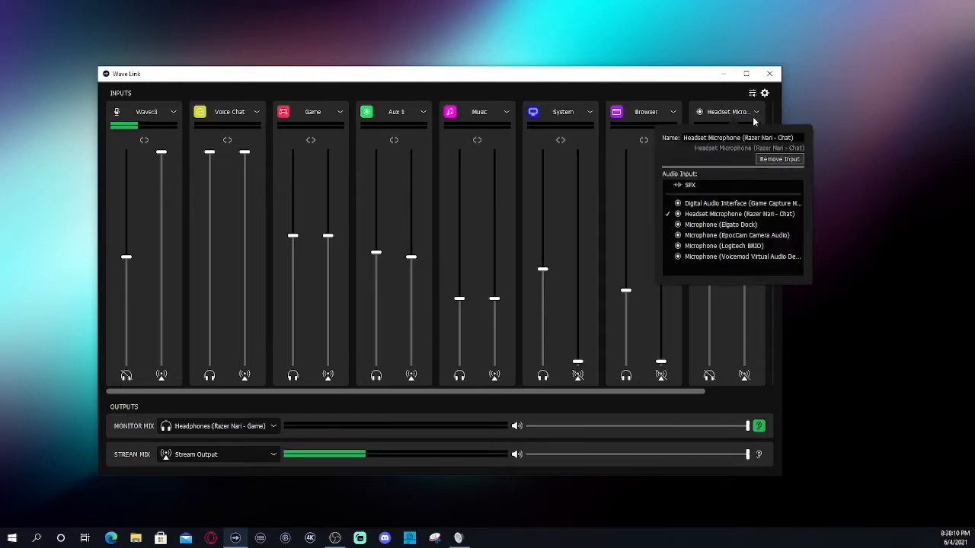
click(778, 160)
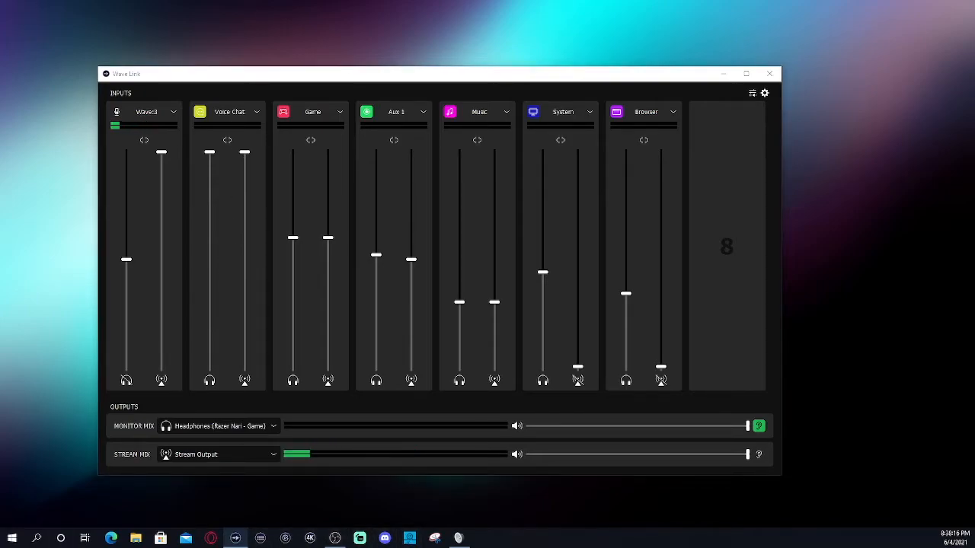
Switch to Discord, show its voice settings full screen, and choose Razer Nari - Chat as the input device.
key(alt+Tab)
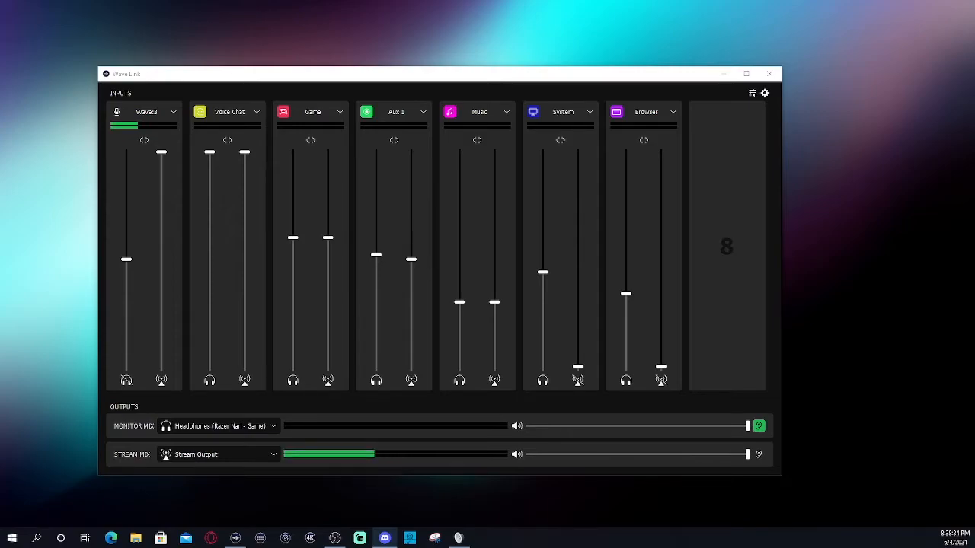
drag(0, 160, 702, 76)
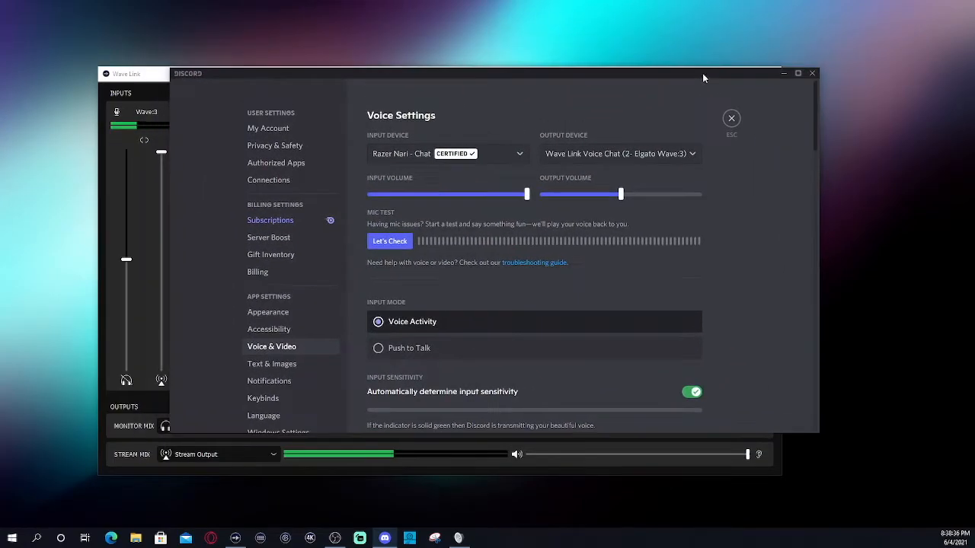
click(798, 74)
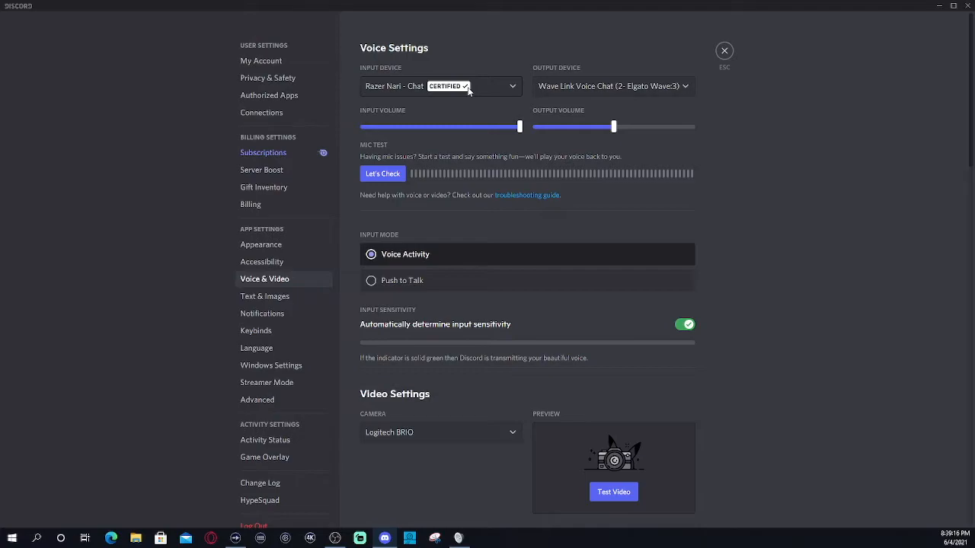
click(503, 89)
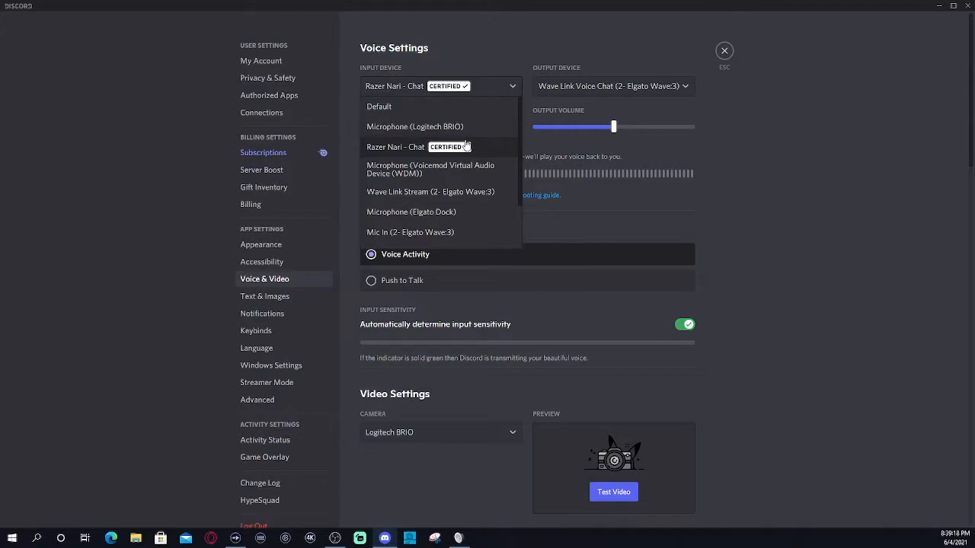
scroll(470, 156, down, 2)
scroll(415, 198, up, 3)
click(443, 149)
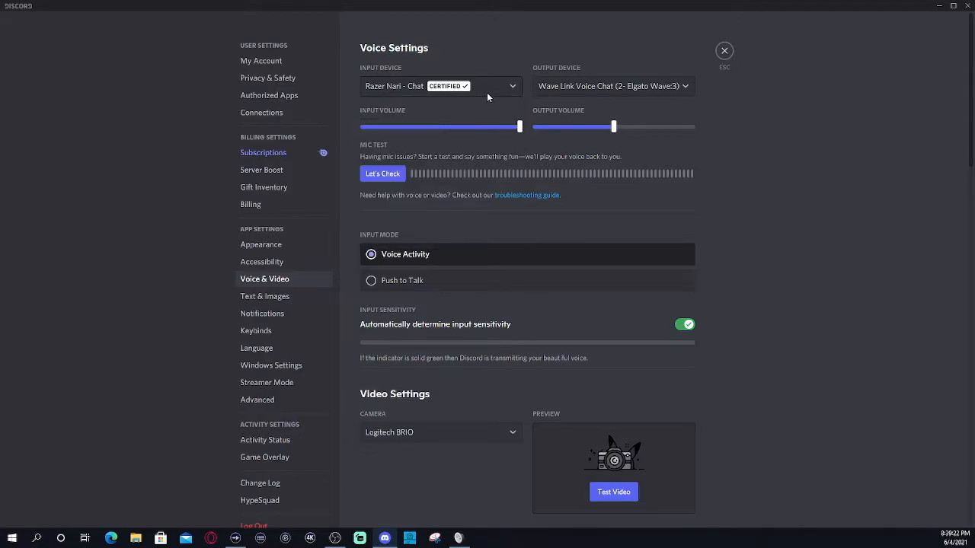
Choose Wave Link Voice Chat (2- Elgato Wave:3) as Discord's output device, then leave the settings and close the Discord window.
click(618, 86)
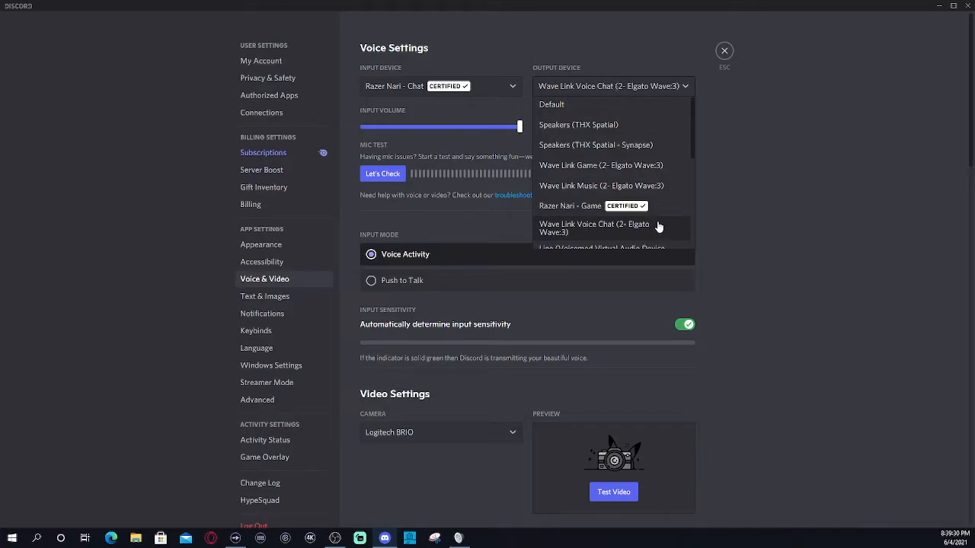
scroll(655, 224, down, 1)
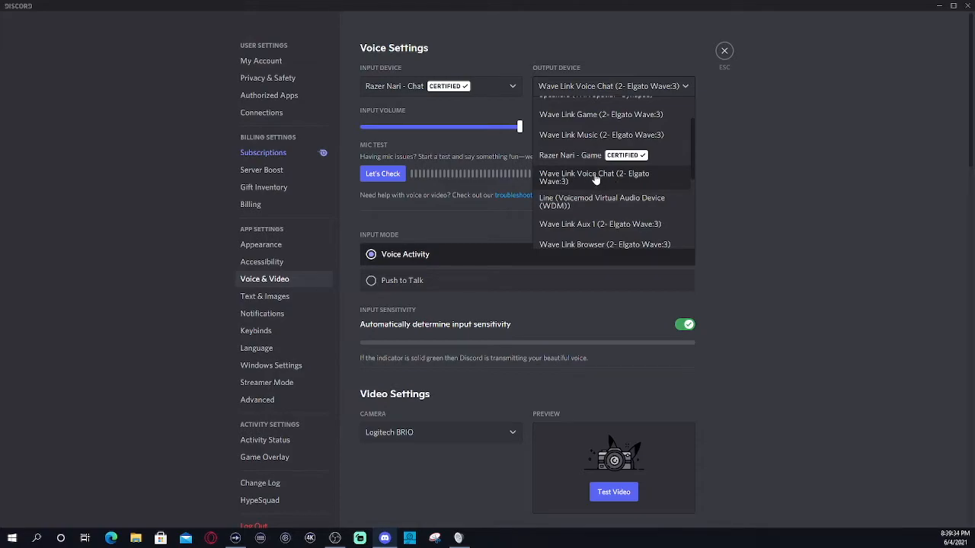
click(596, 182)
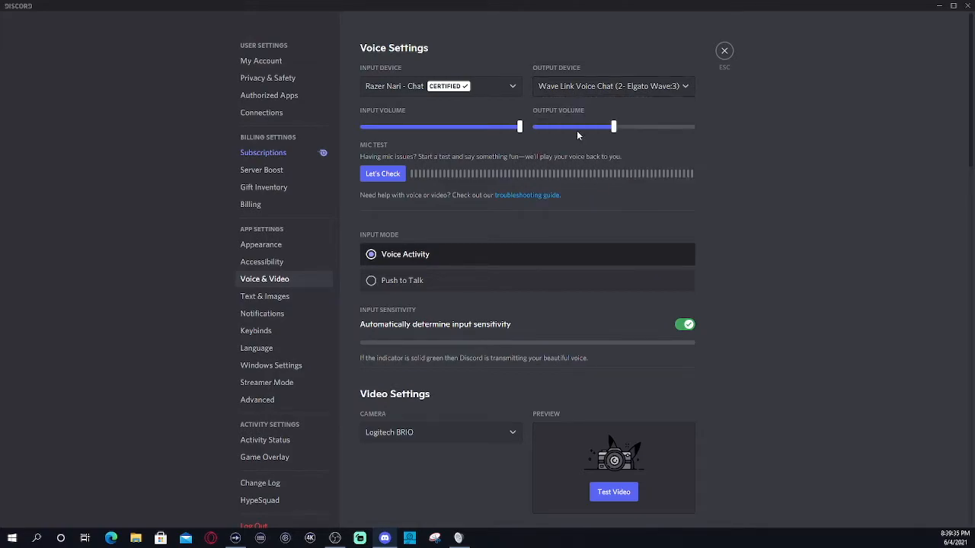
click(724, 53)
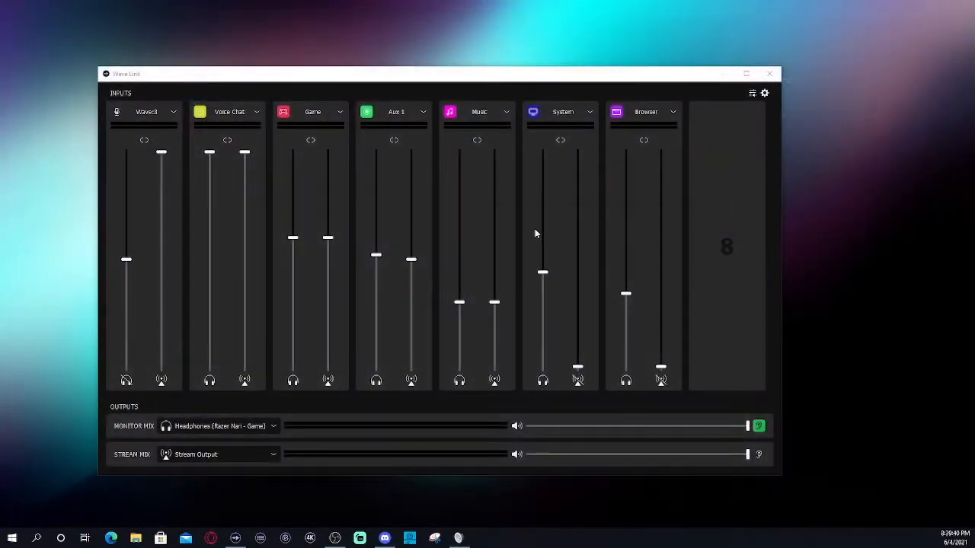
click(967, 7)
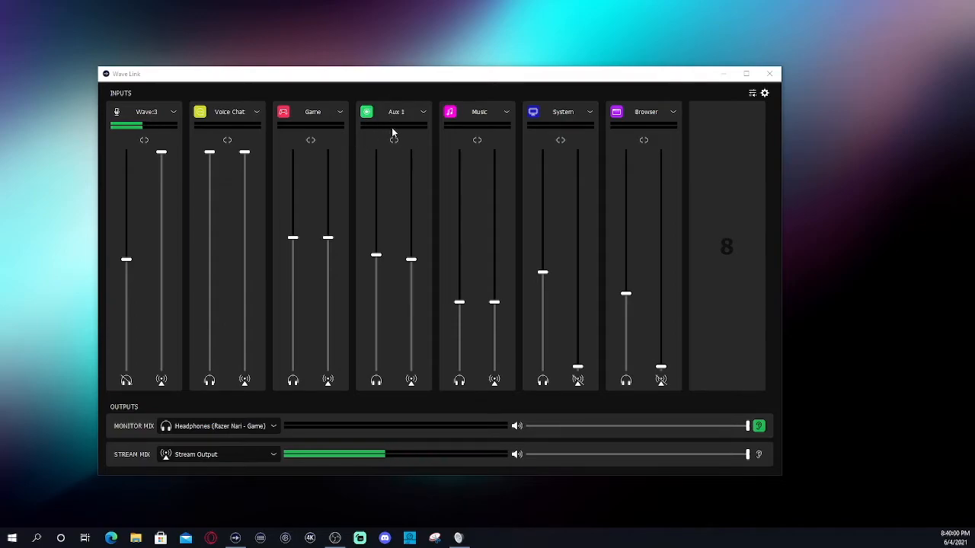
Look through the audio inputs available for the System channel in Wave Link.
click(590, 113)
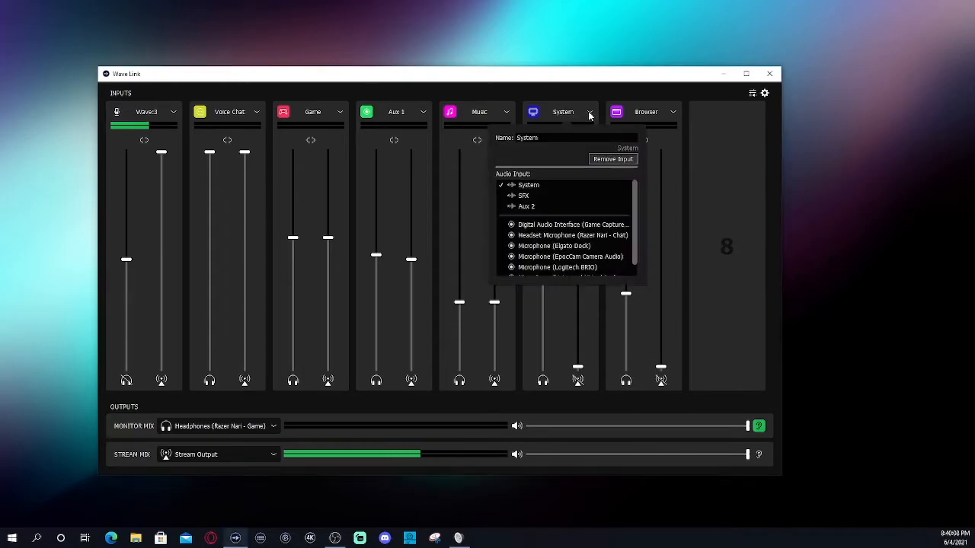
click(682, 100)
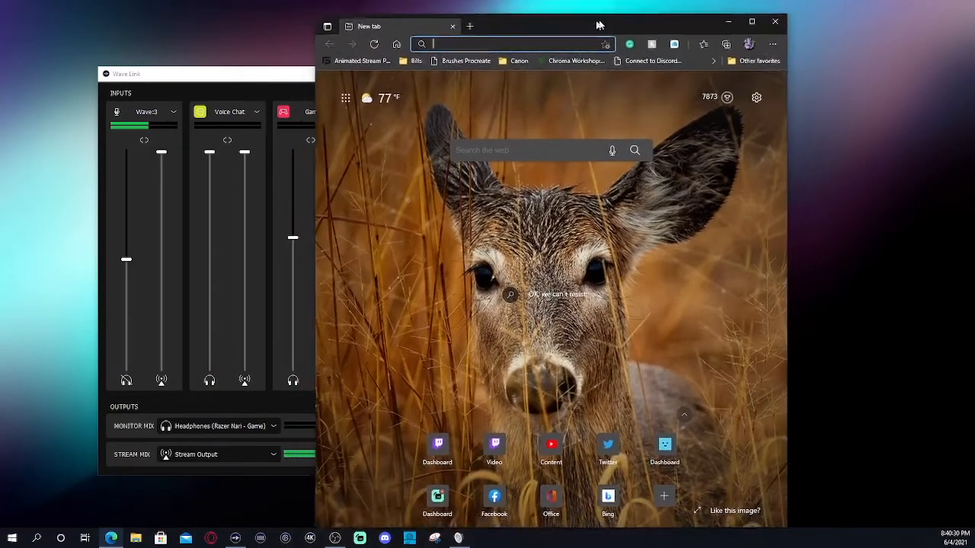
Maximize the Edge window, bring up Wave Link, and review the per-app outputs, including Microsoft Edge's, in Windows App volume and device preferences.
drag(598, 25, 623, 0)
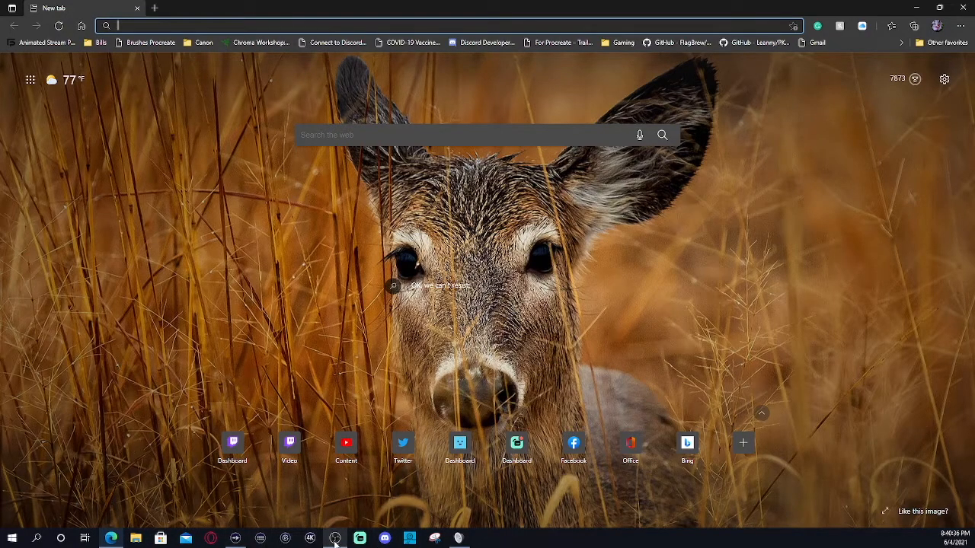
click(236, 538)
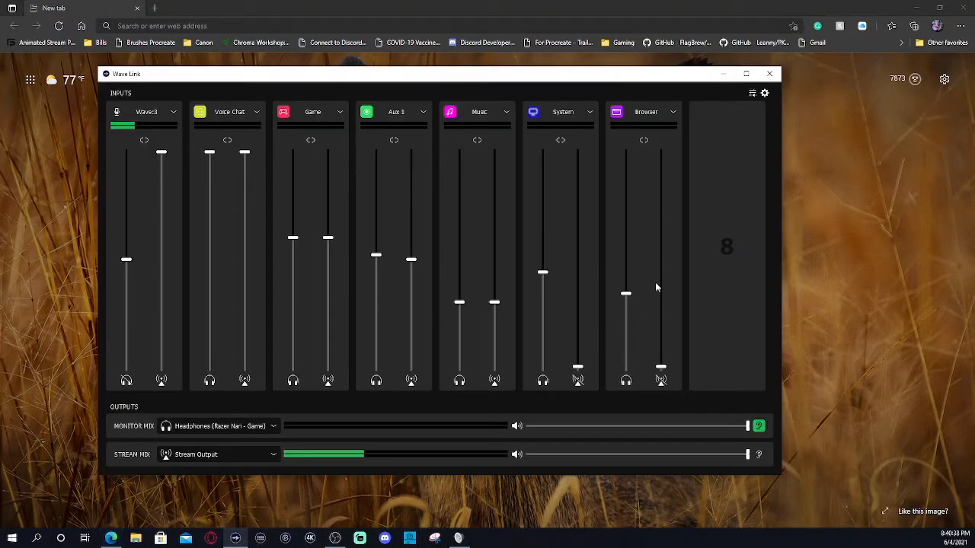
click(763, 93)
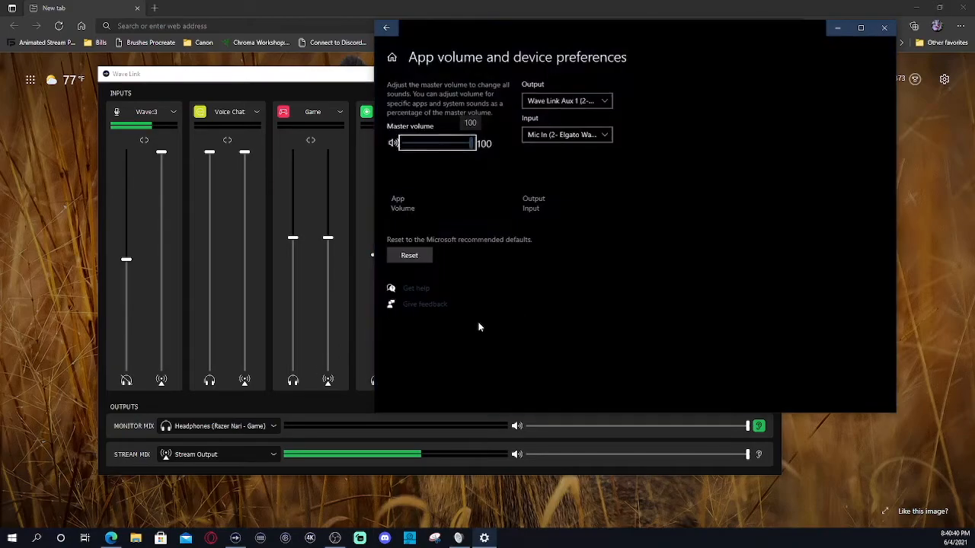
scroll(655, 312, down, 3)
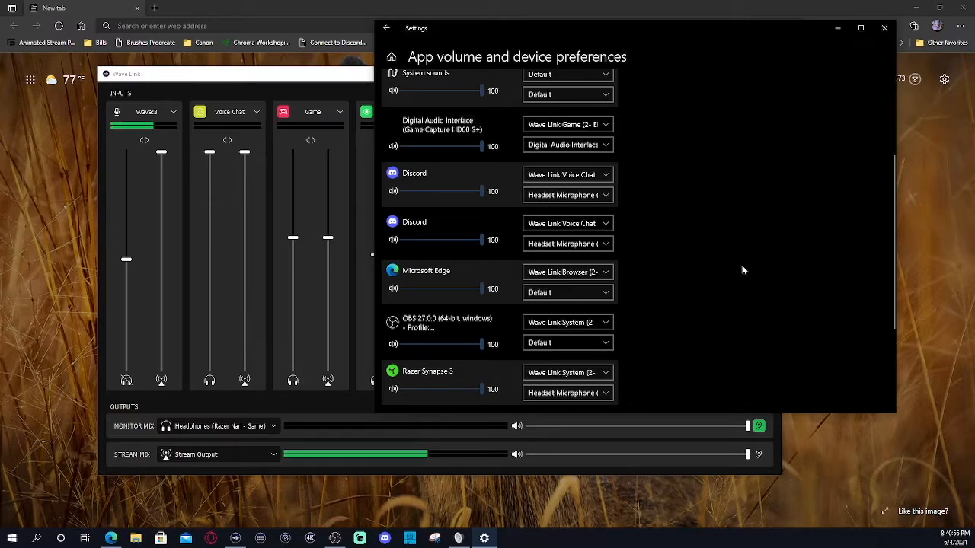
scroll(750, 226, up, 3)
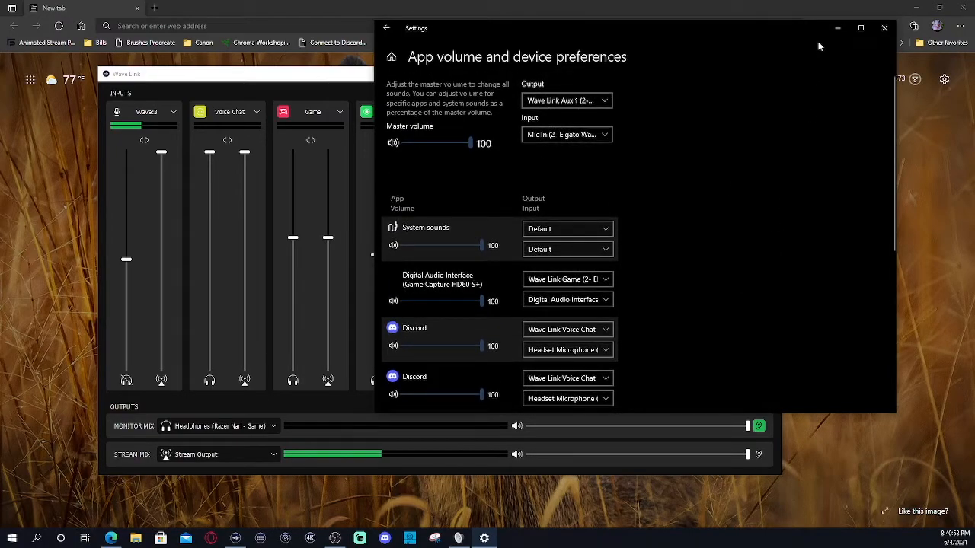
click(884, 29)
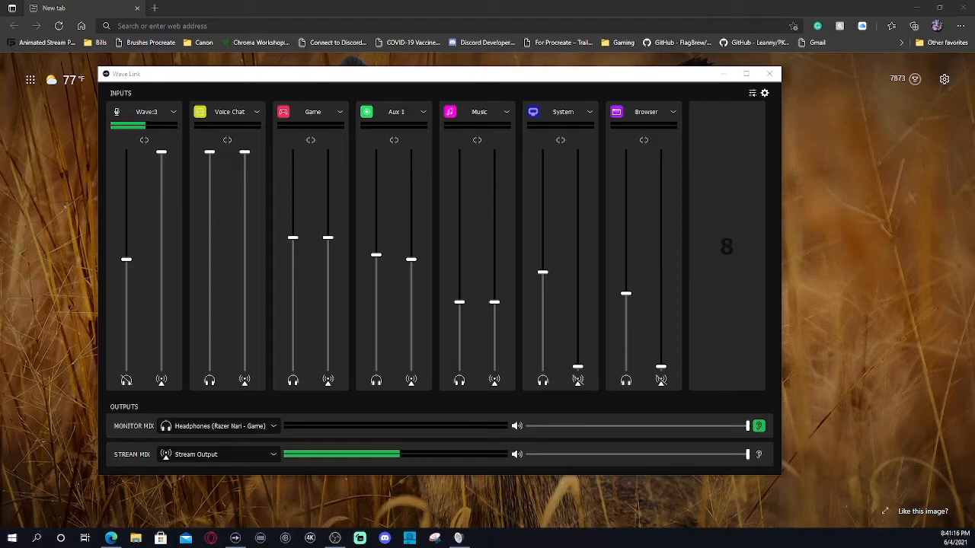
Maximize iTunes and set its output to Wave Link Music (2- Elgato Wave:3) in the Windows app volume preferences opened from Wave Link.
mouse_move(689, 323)
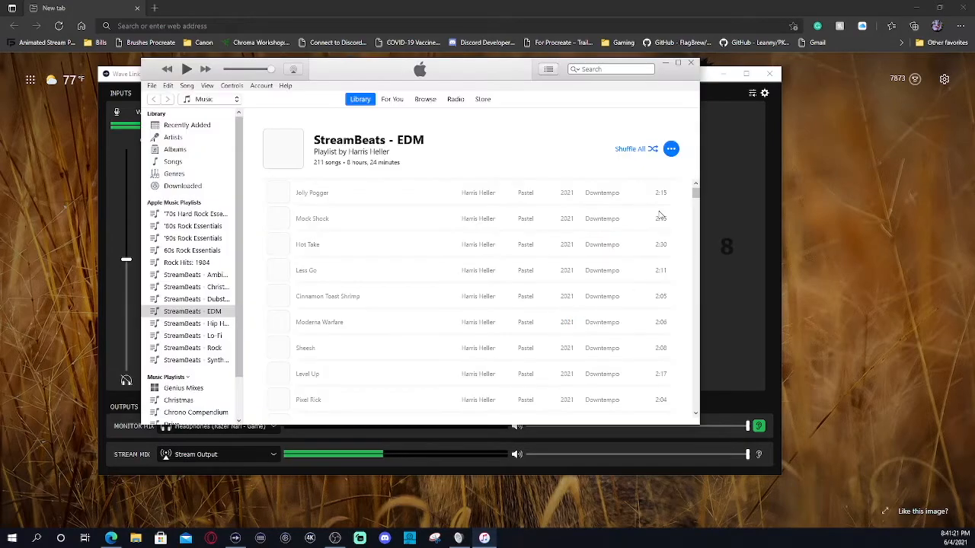
click(677, 63)
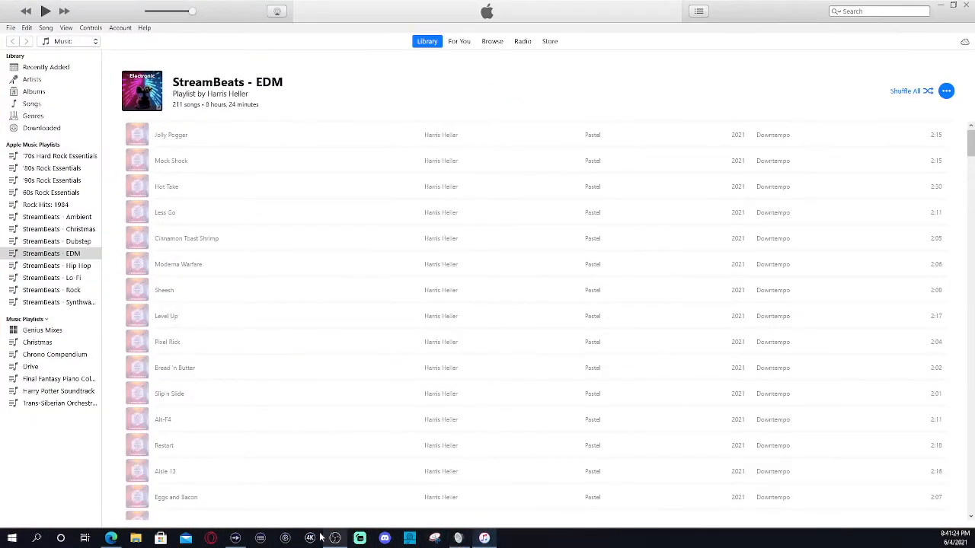
click(236, 539)
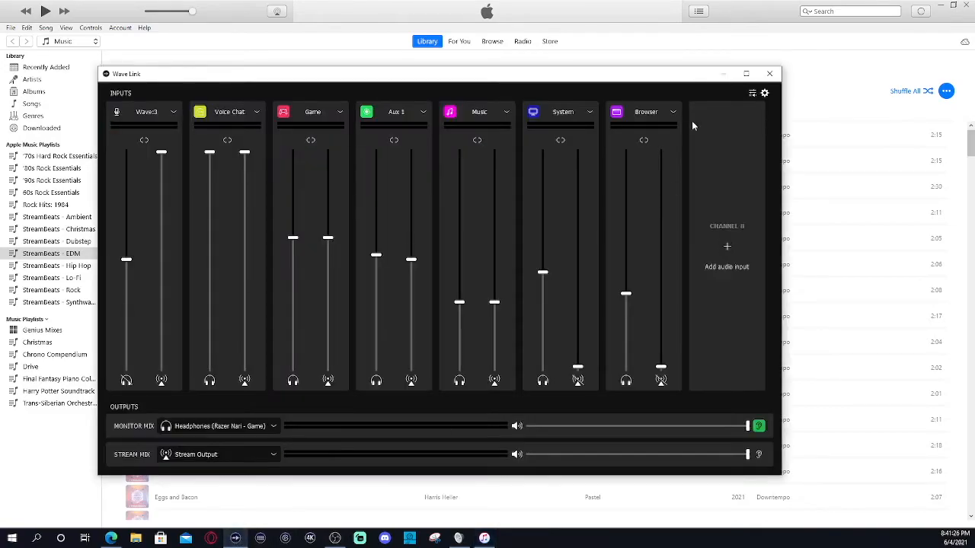
click(752, 93)
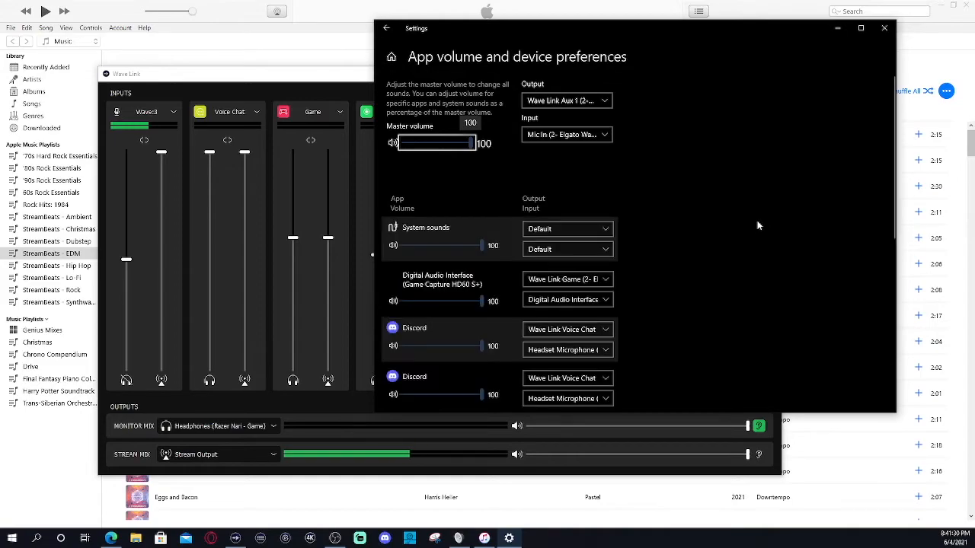
scroll(758, 225, down, 5)
click(561, 221)
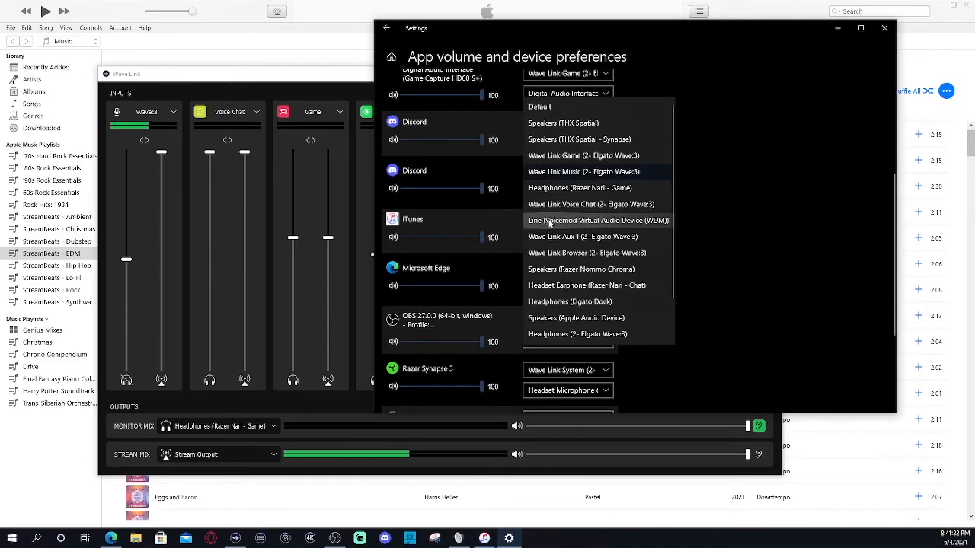
click(573, 173)
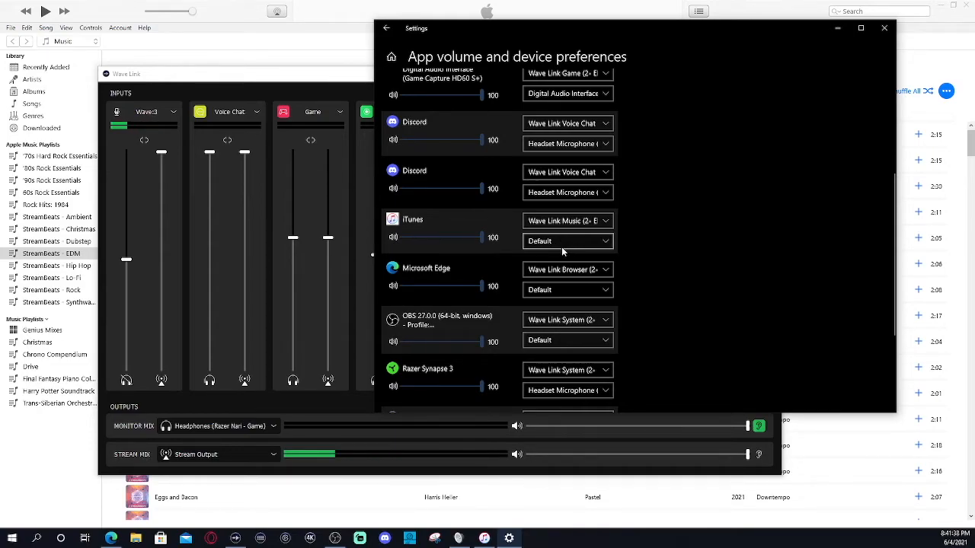
Review the input and output devices assigned to all listed apps, and close the Windows sound preferences.
scroll(680, 240, up, 3)
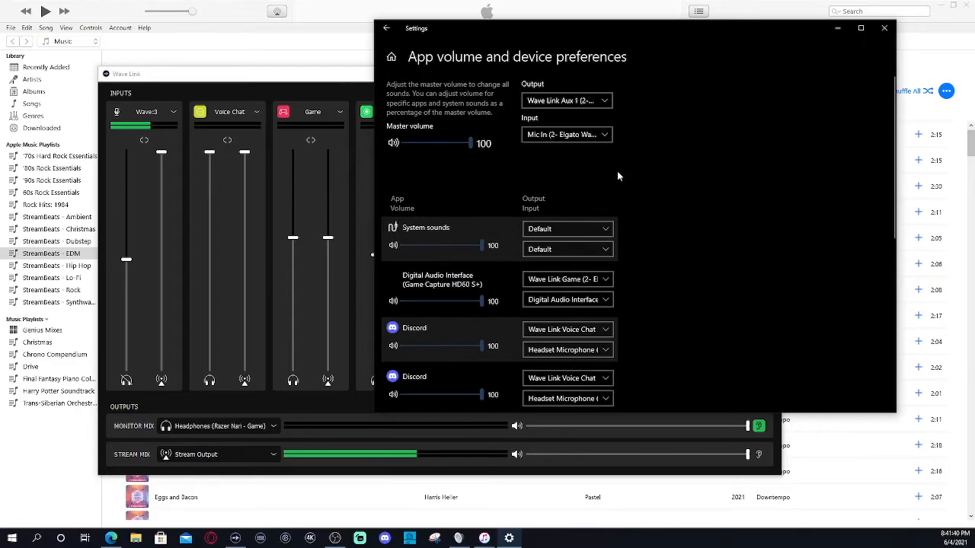
scroll(653, 243, down, 2)
scroll(653, 244, down, 1)
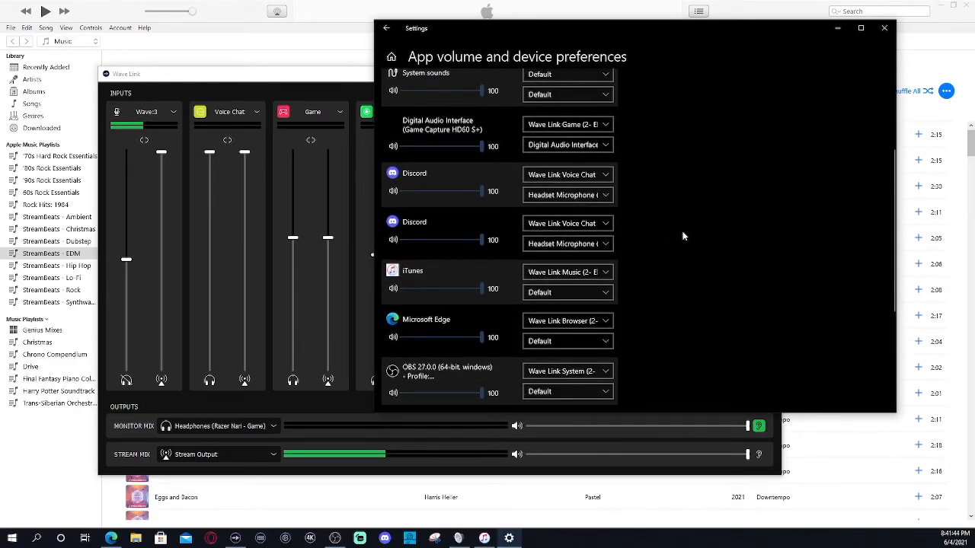
scroll(704, 319, down, 5)
scroll(709, 315, up, 2)
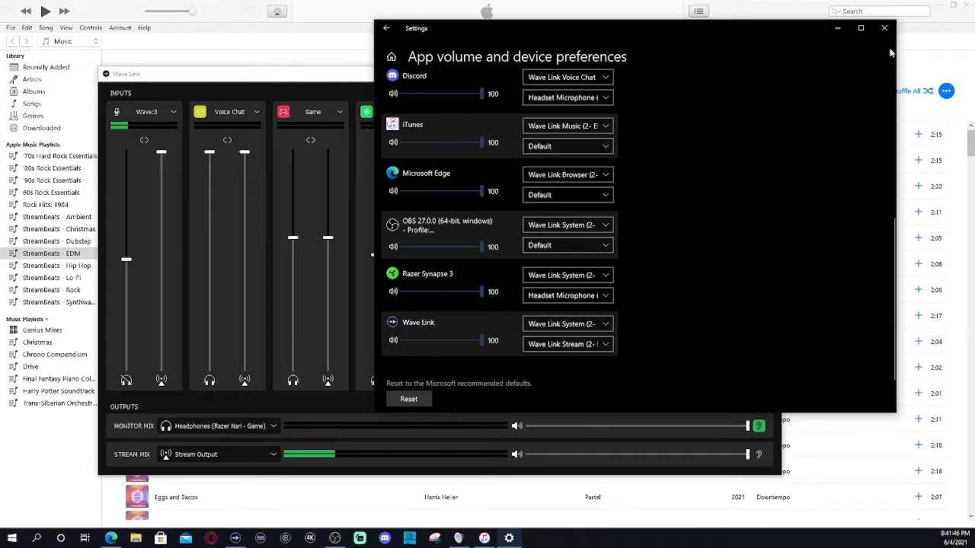
click(884, 27)
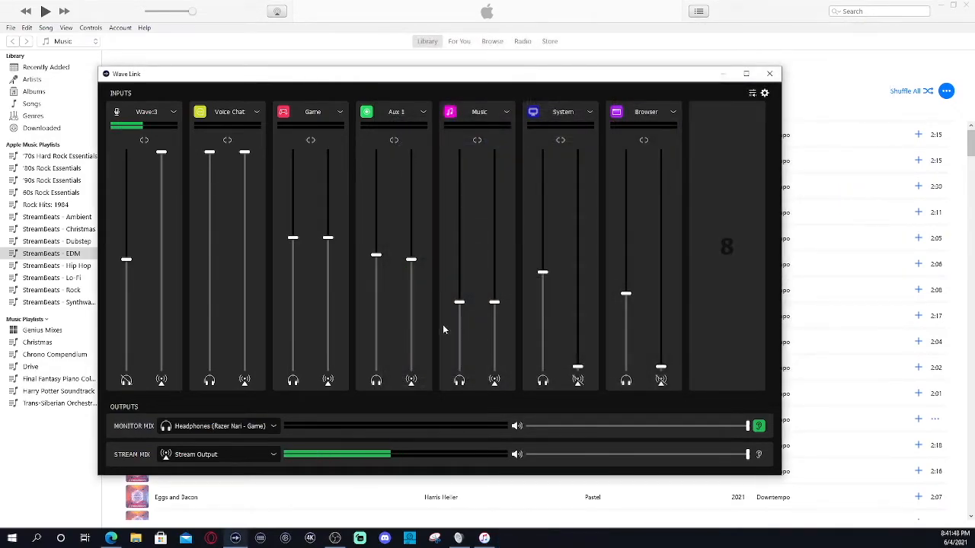
Mute the Music channel in Wave Link's stream mix, and close the iTunes, Edge and Wave Link windows.
click(494, 380)
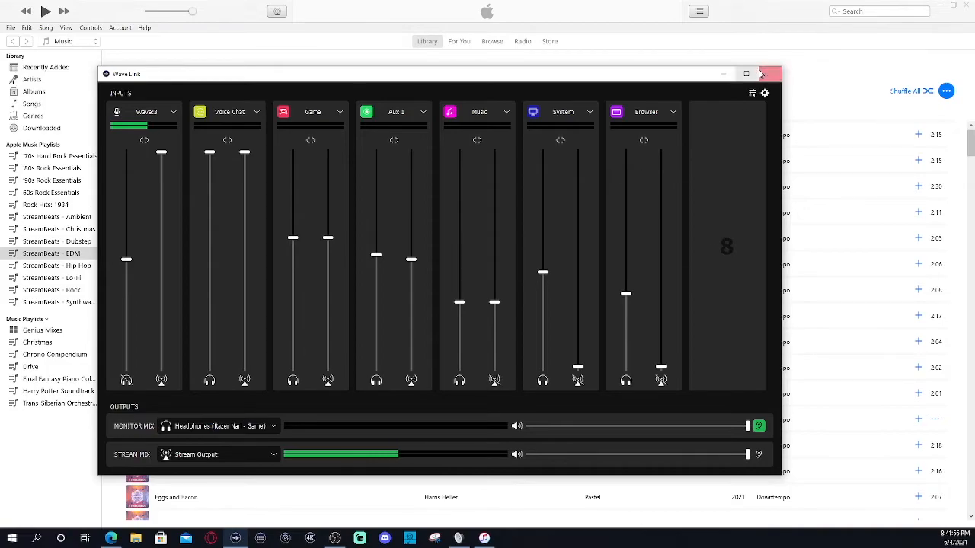
mouse_move(702, 196)
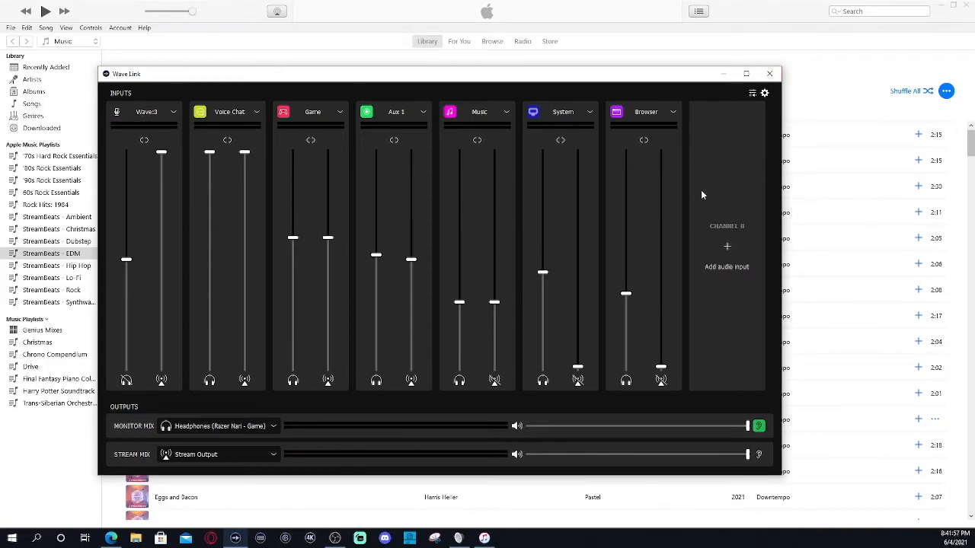
click(969, 7)
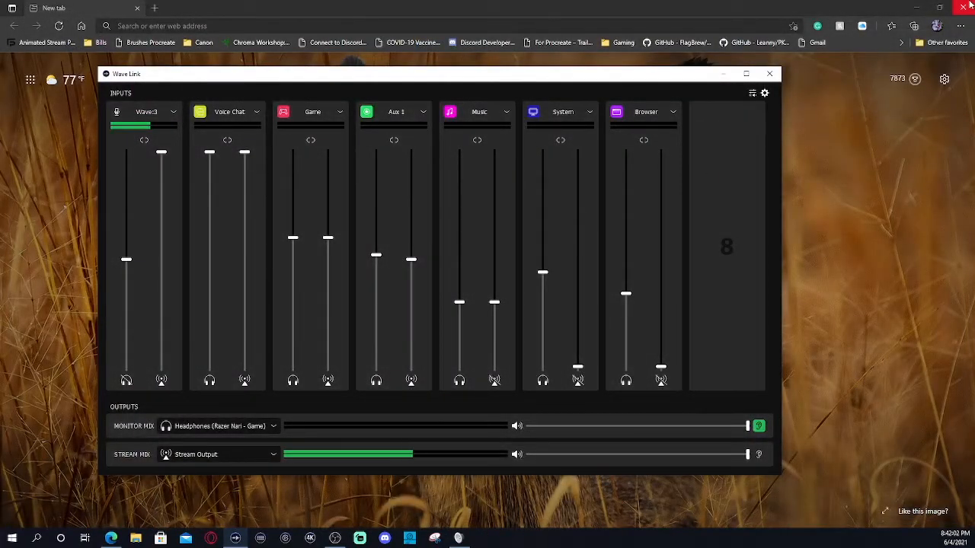
click(968, 6)
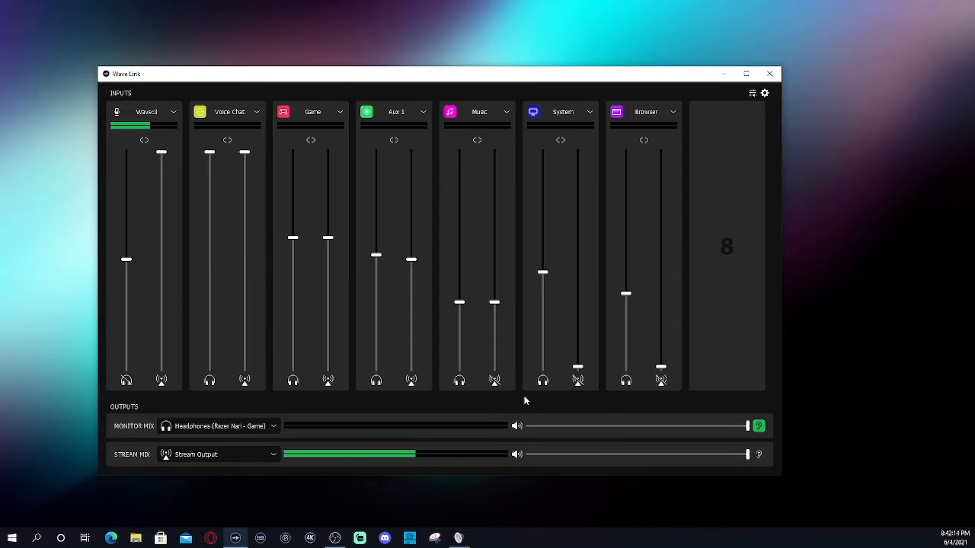
click(771, 74)
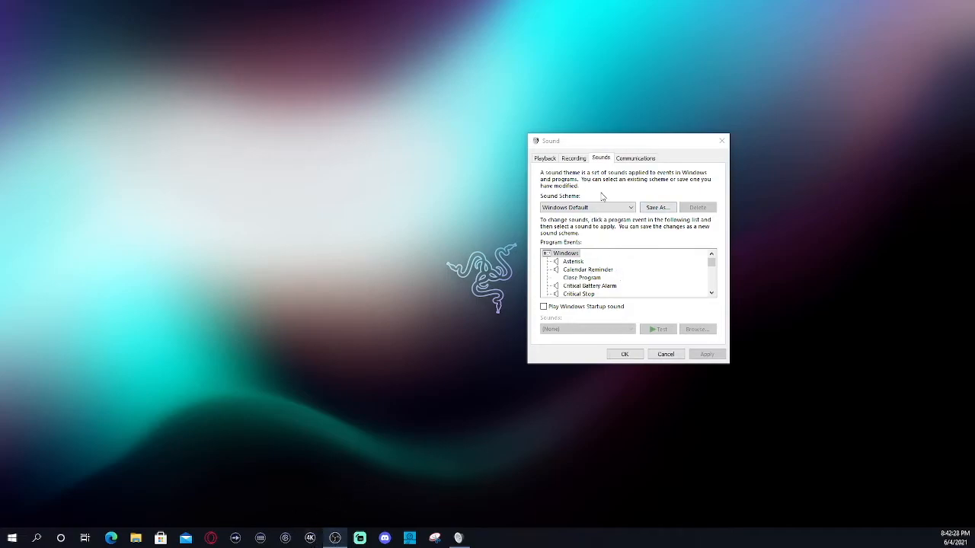
Open the Listen settings of the Game Capture HD60 S+ Digital Audio Interface among the Windows recording devices, placing its properties beside the Sound dialog.
click(574, 159)
scroll(602, 290, down, 3)
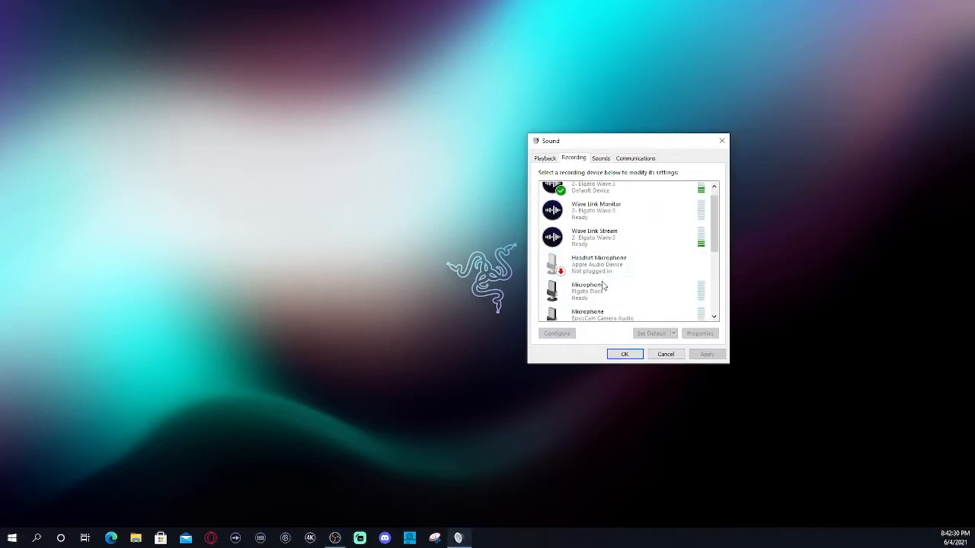
scroll(639, 243, down, 2)
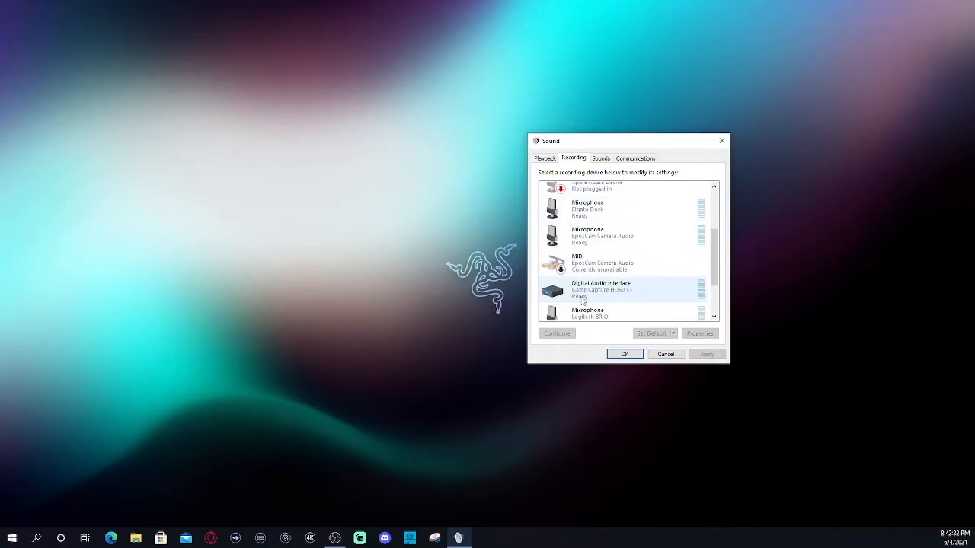
right_click(600, 272)
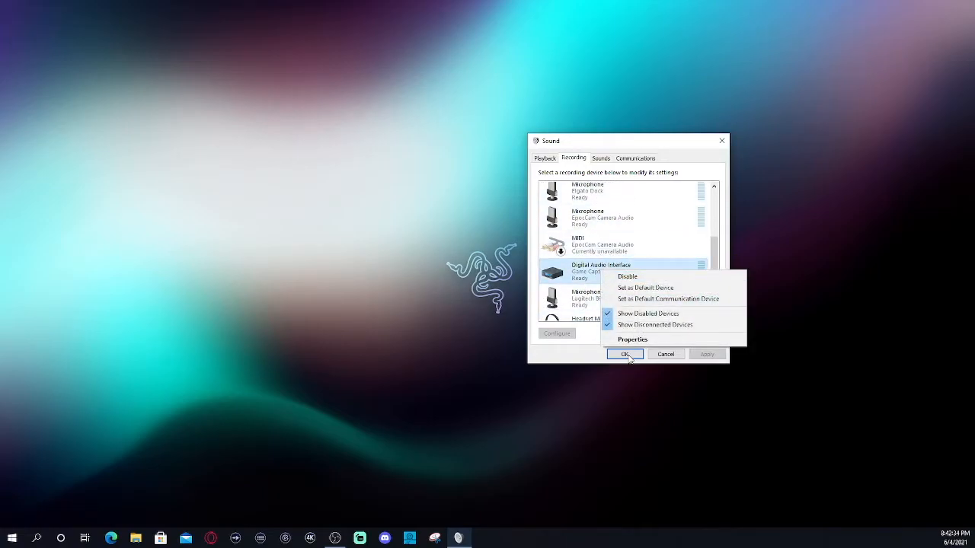
click(632, 340)
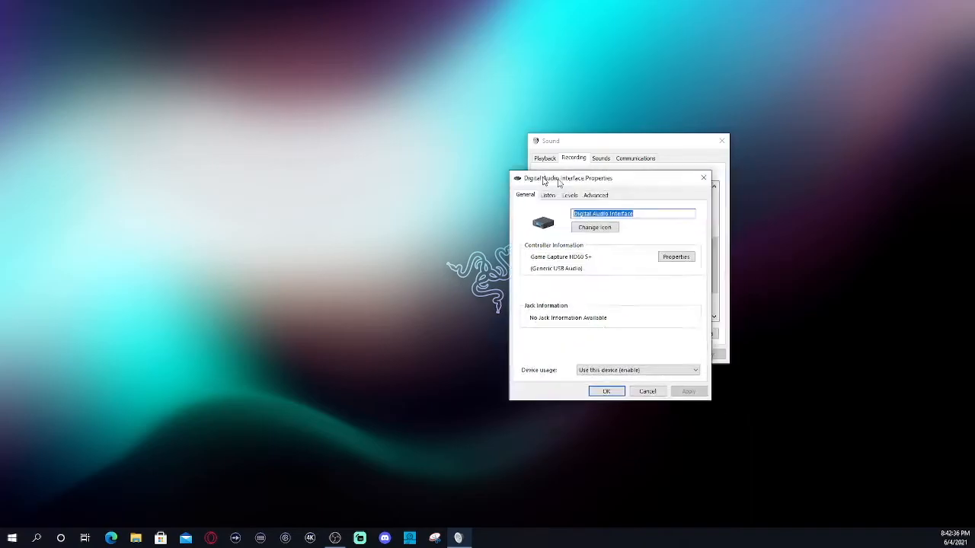
drag(596, 176, 378, 140)
click(365, 159)
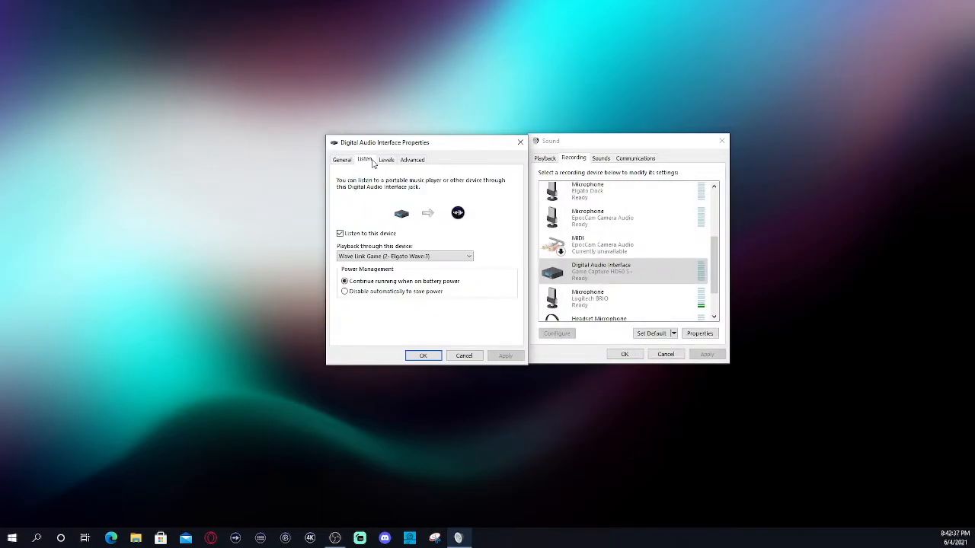
Choose Wave Link Game (2- Elgato Wave:3) as the Digital Audio Interface's playback device, and confirm both sound dialogs.
click(367, 257)
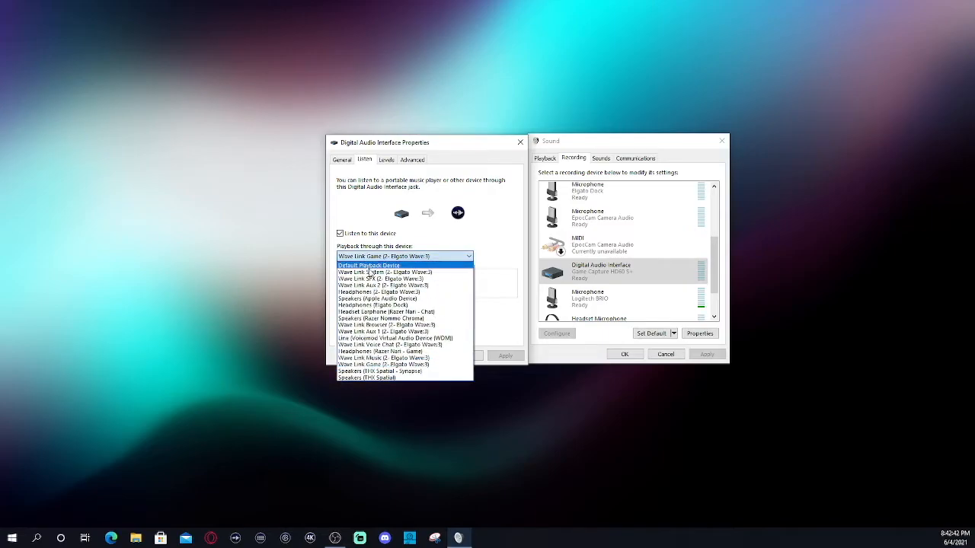
click(388, 364)
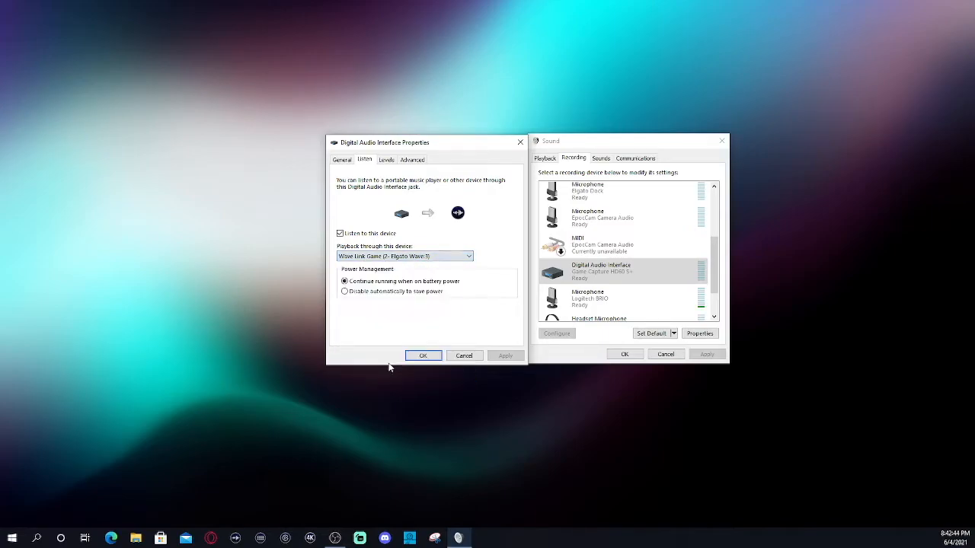
click(427, 356)
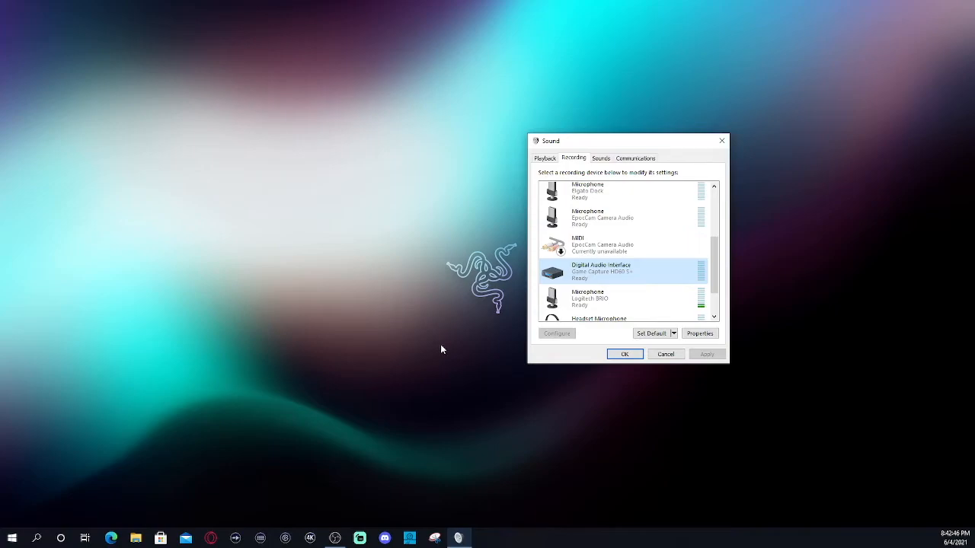
click(632, 354)
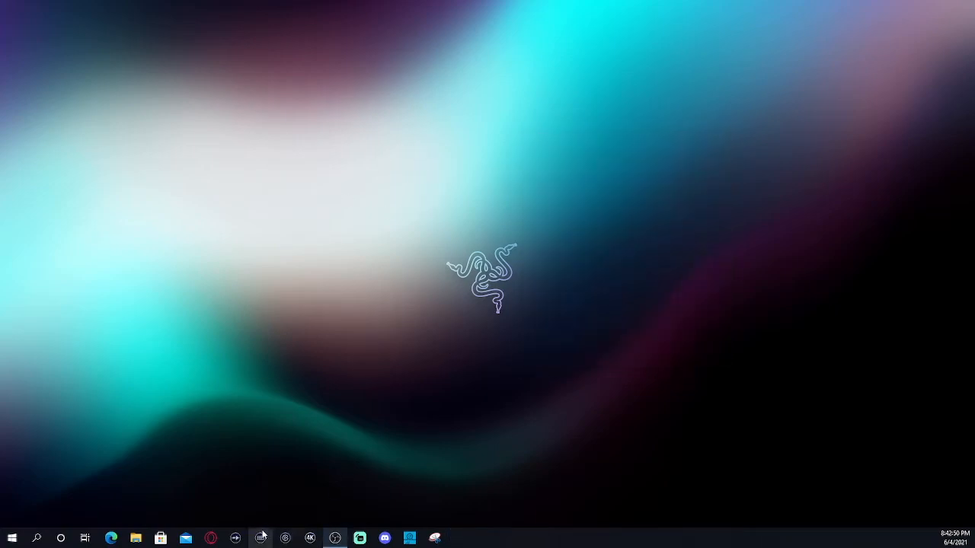
Reopen Wave Link, check the Game Capture HD60 S+ output in the Windows app volume preferences, and close both windows.
click(236, 538)
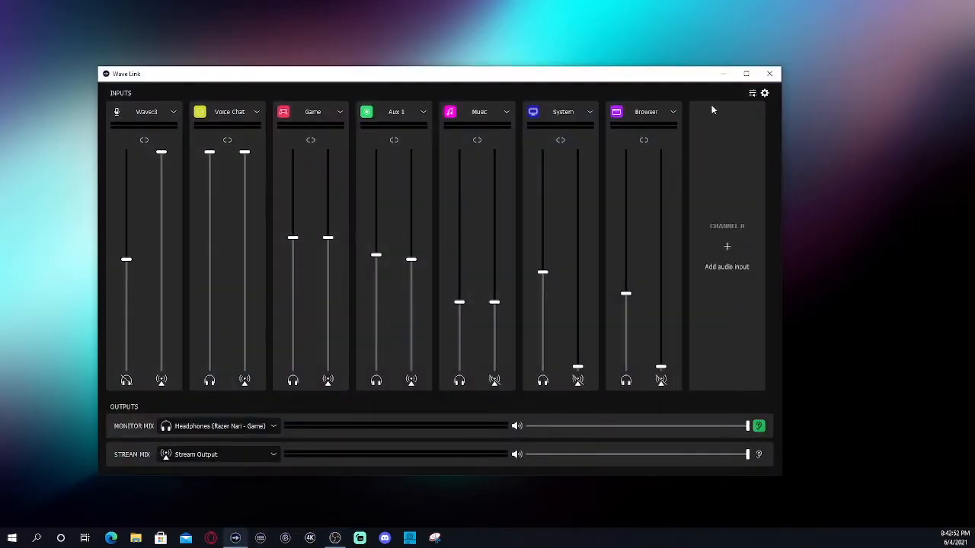
click(751, 93)
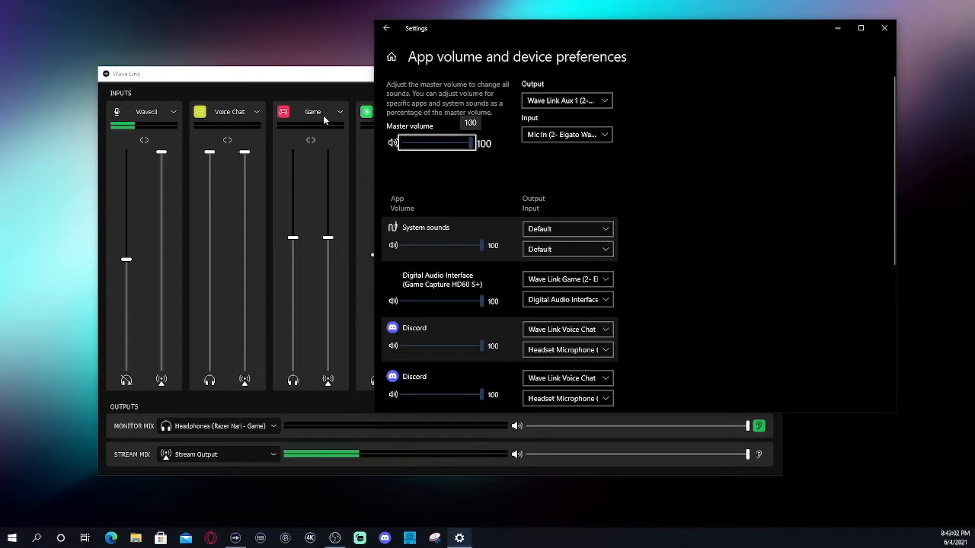
click(884, 28)
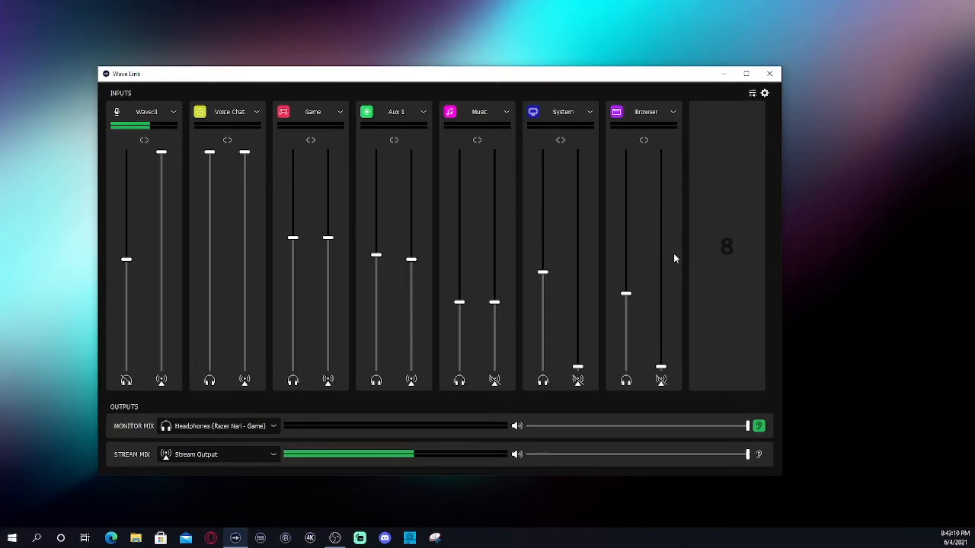
click(769, 73)
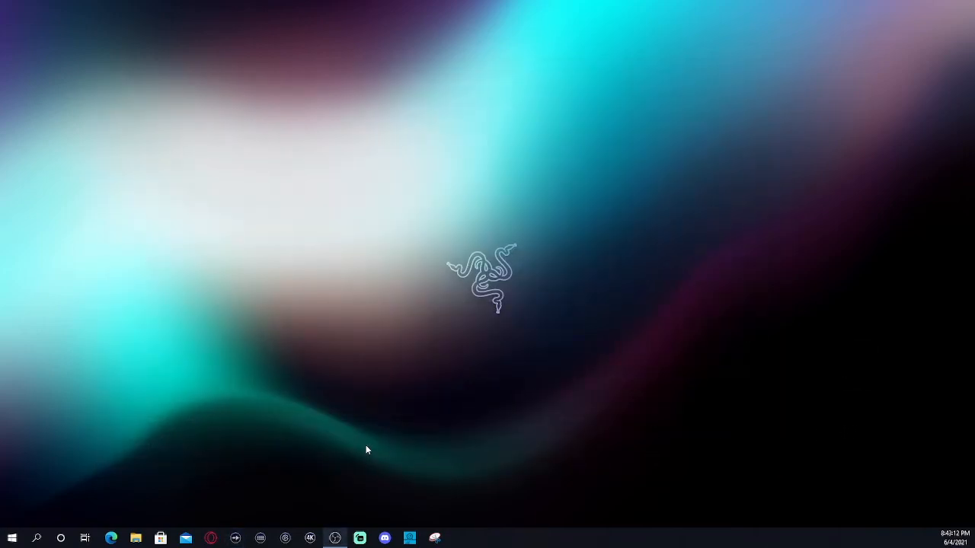
Open the Stream Deck app and enlarge its window so the Streaming profile's keys are shown larger.
click(260, 537)
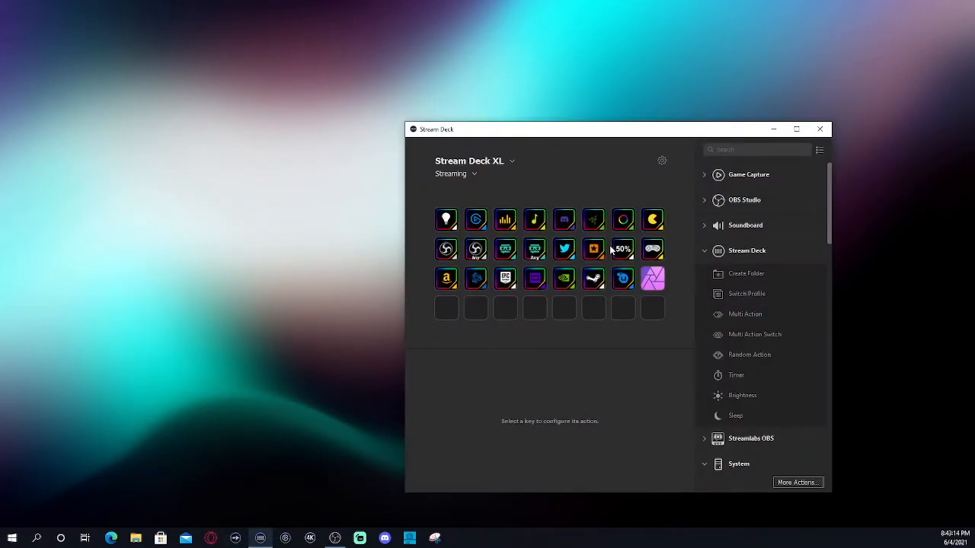
drag(663, 123, 662, 40)
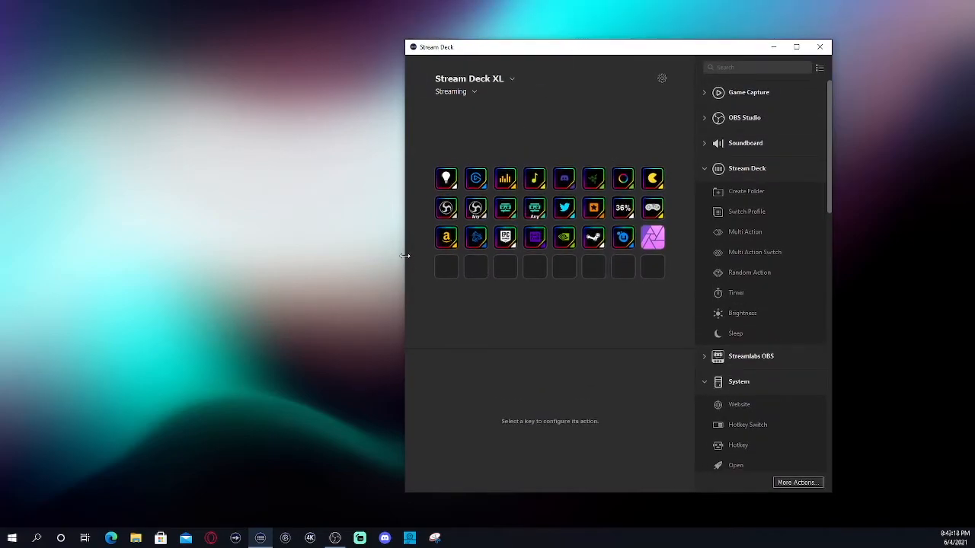
drag(405, 256, 67, 236)
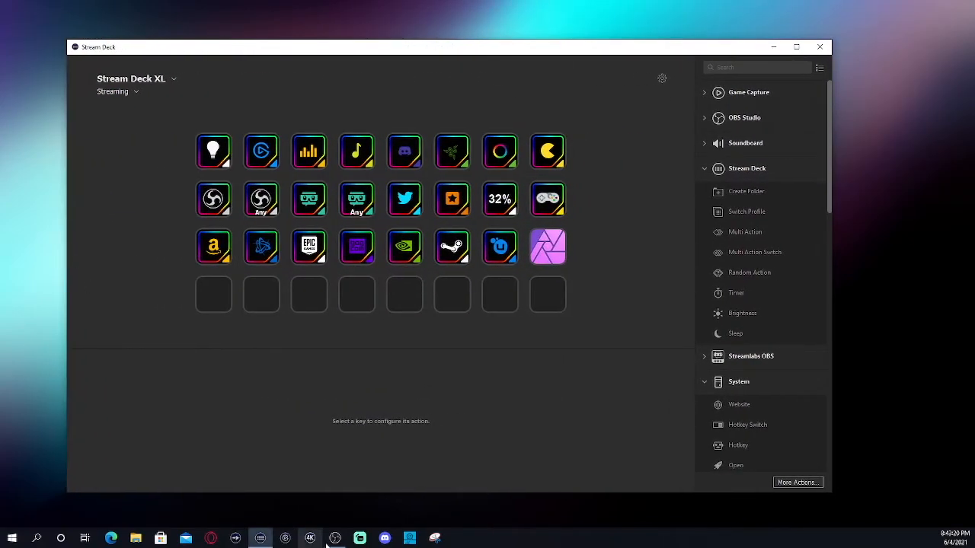
drag(330, 493, 322, 525)
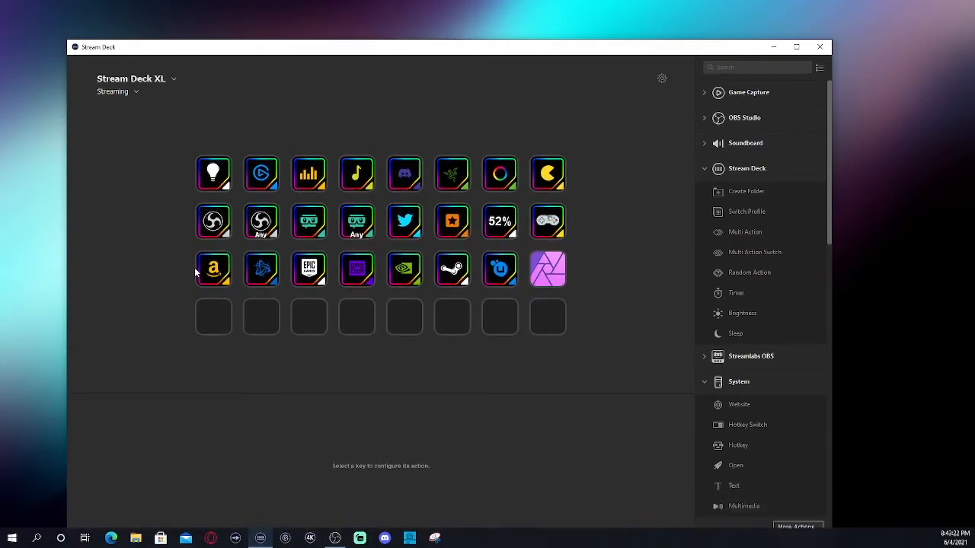
Examine the light bulb folder key and browse the Full RGB icon files available for it, leaving the icon selection without choosing one.
click(212, 174)
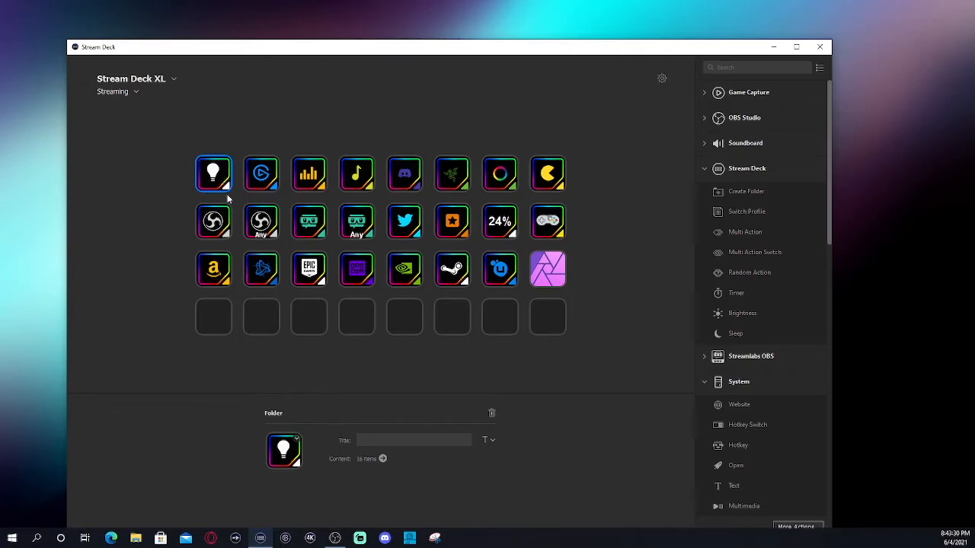
double_click(213, 175)
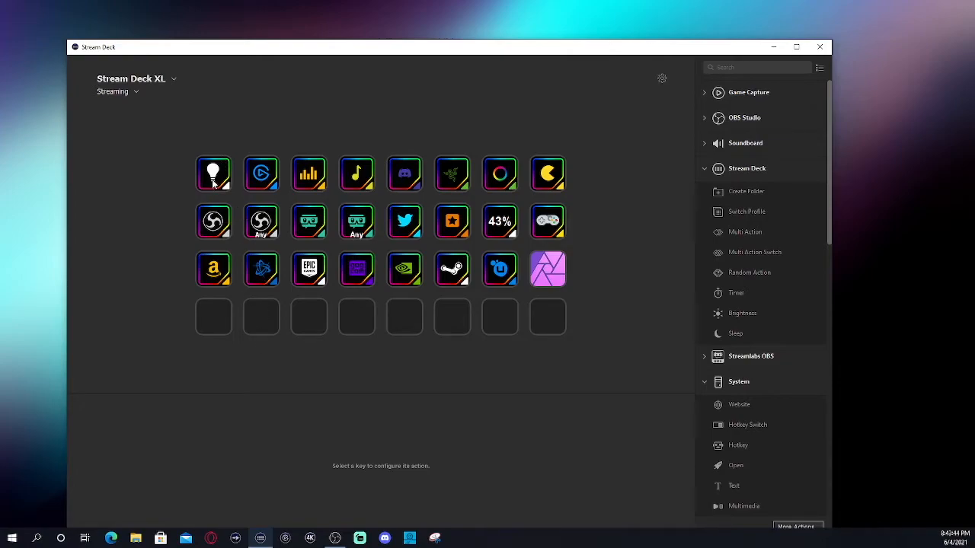
click(214, 183)
click(288, 464)
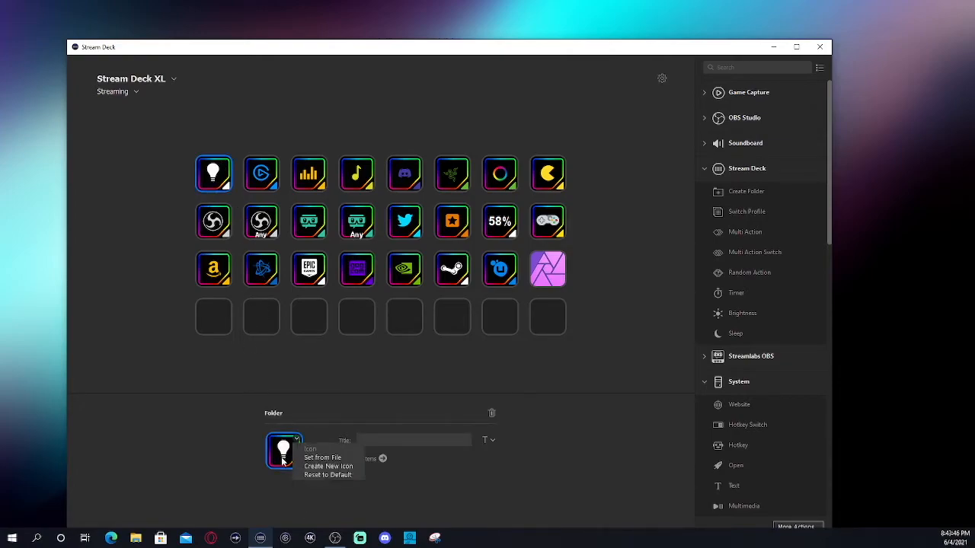
click(325, 458)
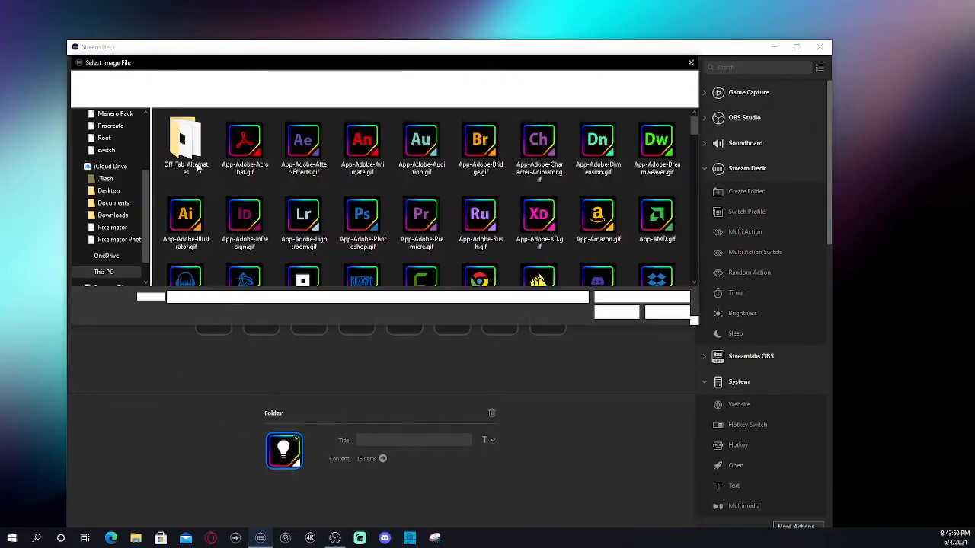
scroll(418, 229, down, 8)
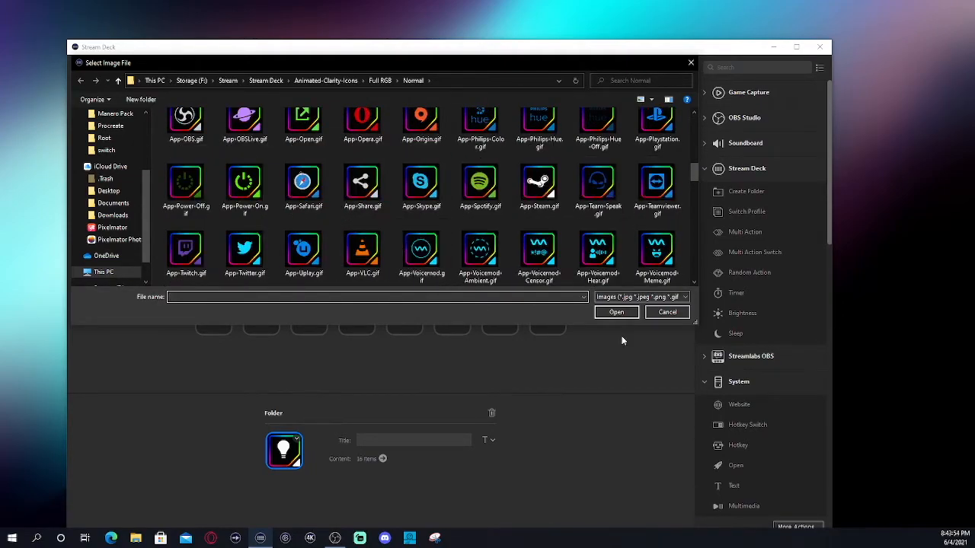
click(668, 313)
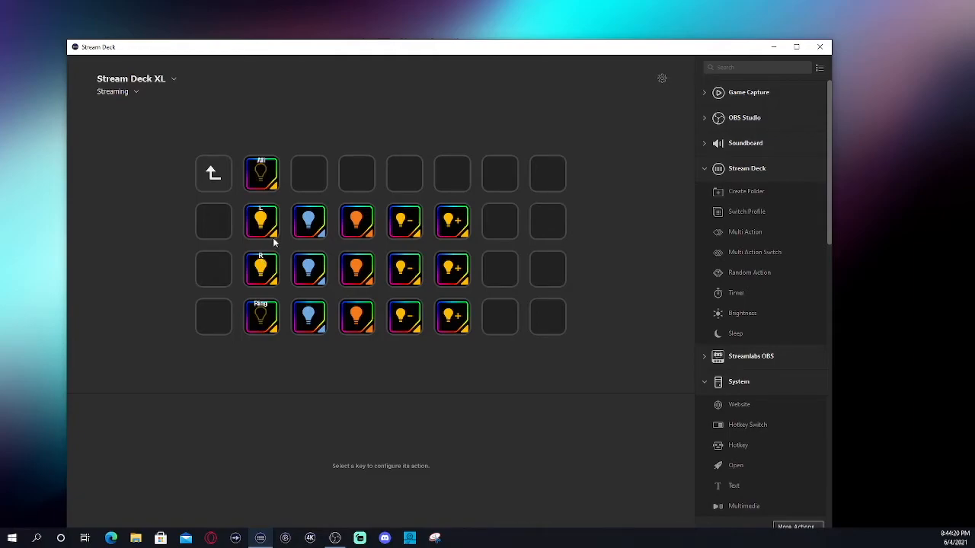
Compare the two state icons of the Ring light key and view the image files offered for its lit state.
click(263, 320)
click(281, 476)
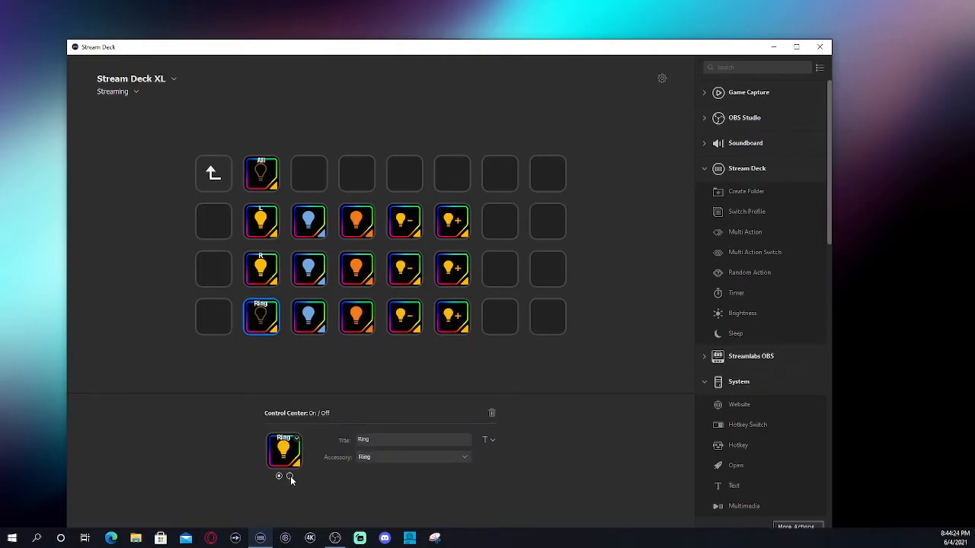
click(290, 477)
click(278, 476)
click(287, 455)
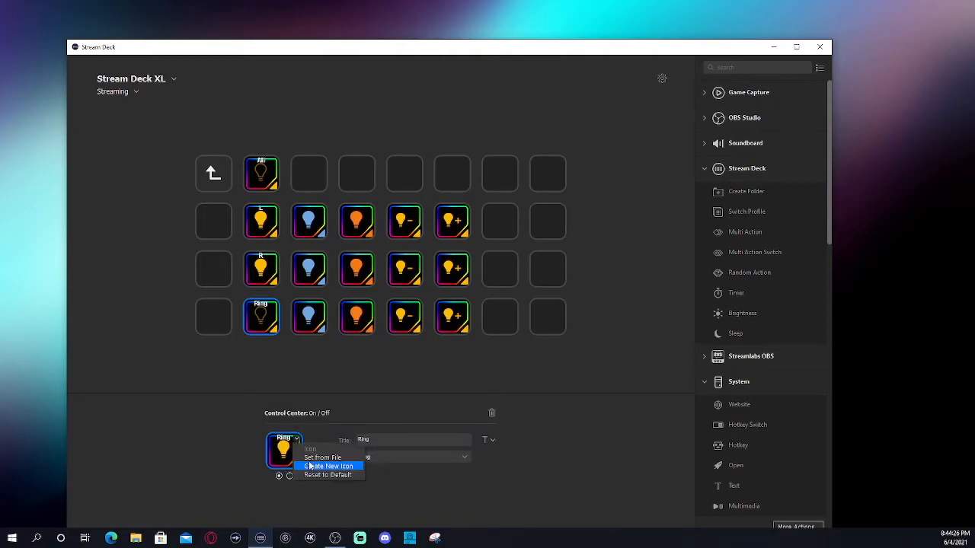
click(320, 450)
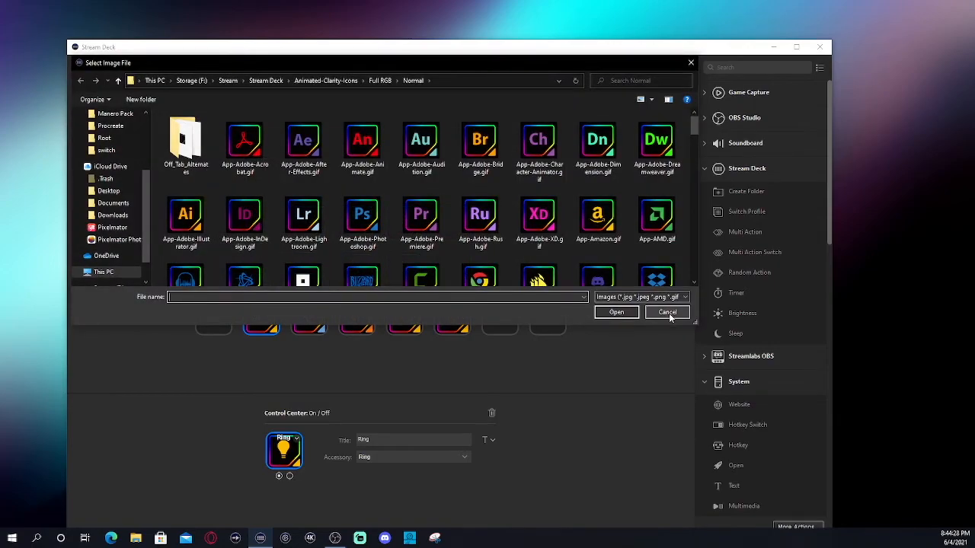
click(665, 312)
View the image files offered for the Ring key's unlit state, leaving the icon selection without choosing one.
click(290, 477)
click(287, 457)
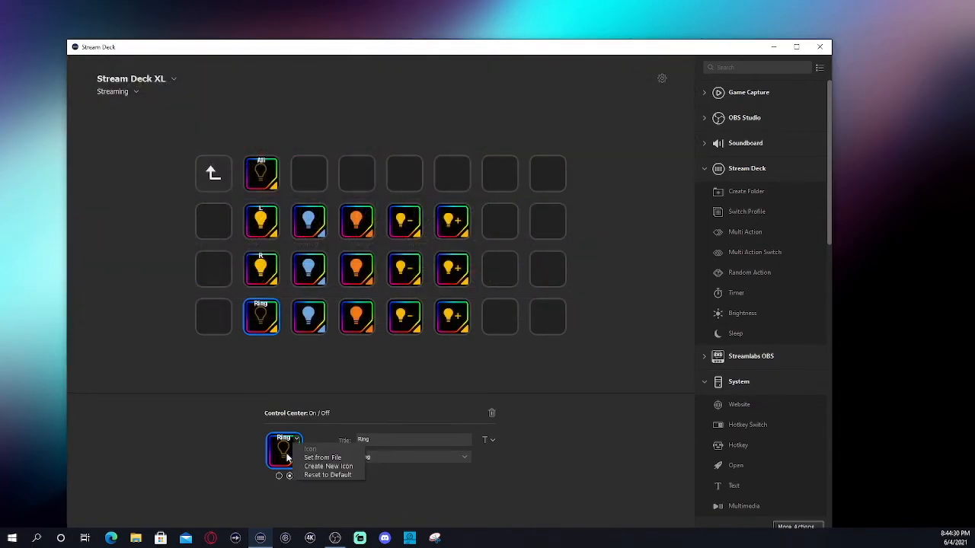
click(317, 459)
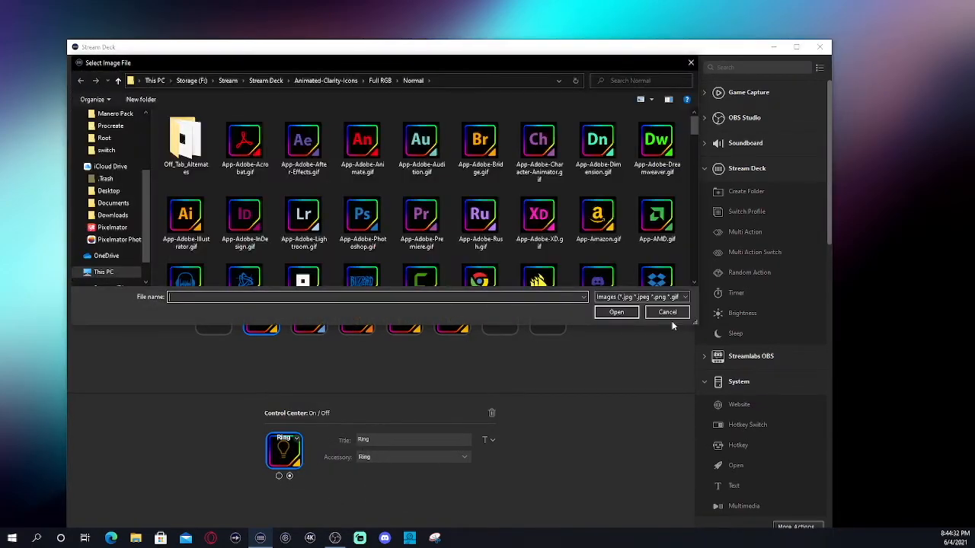
click(667, 312)
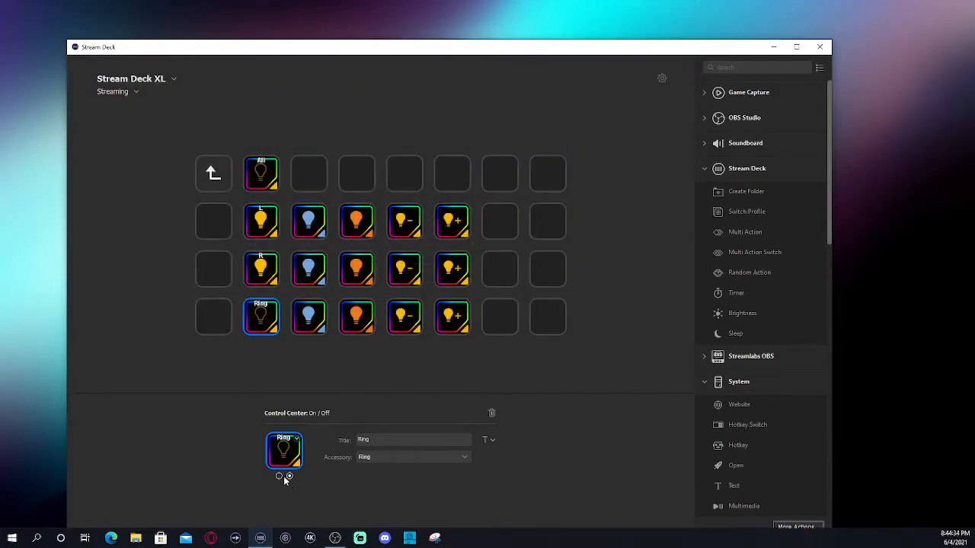
Review the accessories available for the Ring on/off key, keep Ring, and deselect the key.
click(464, 456)
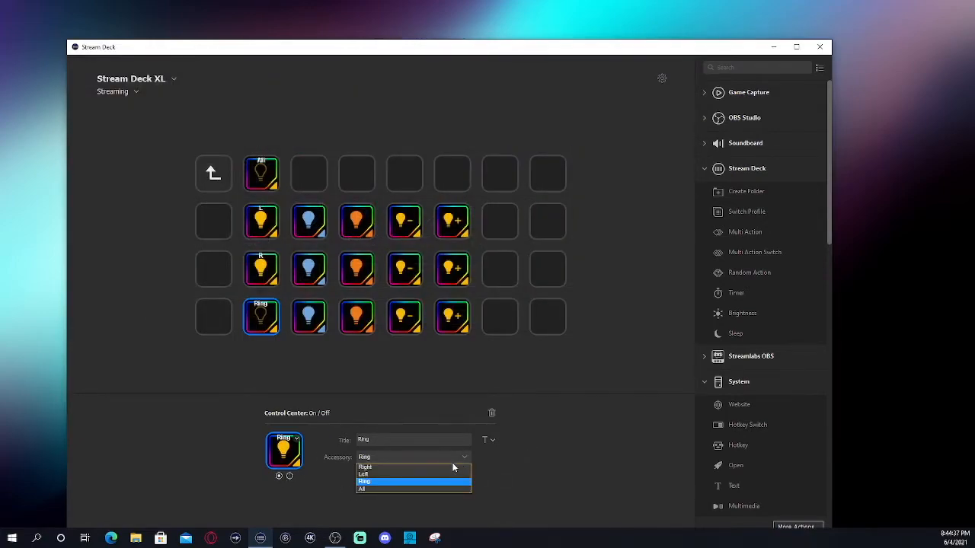
click(376, 483)
click(326, 366)
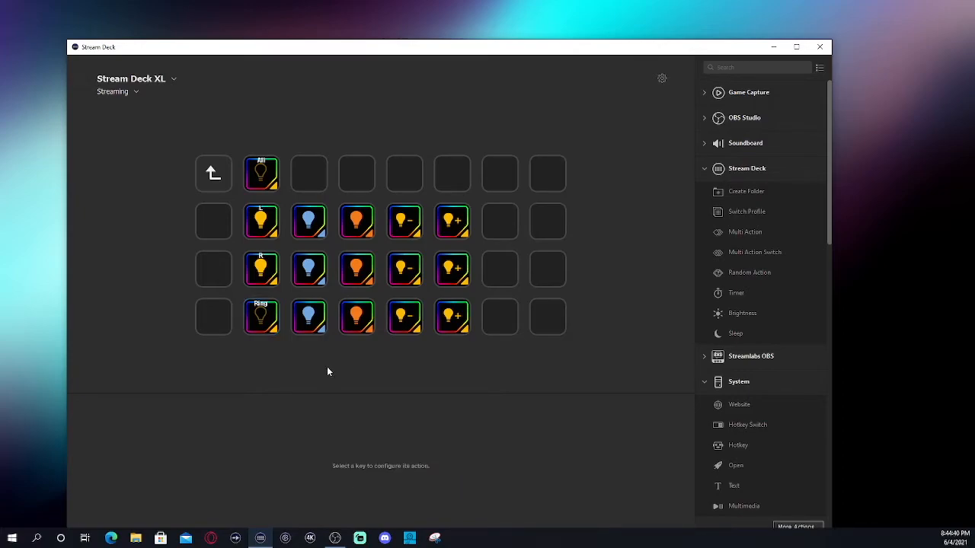
Inspect the settings of the Ring light's two temperature keys and its brightness decrease and increase keys.
click(308, 320)
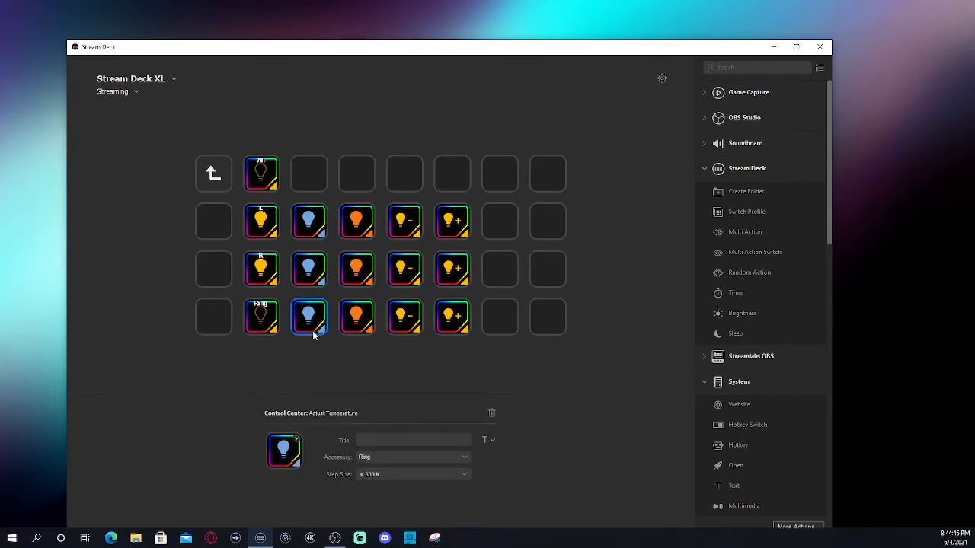
click(359, 323)
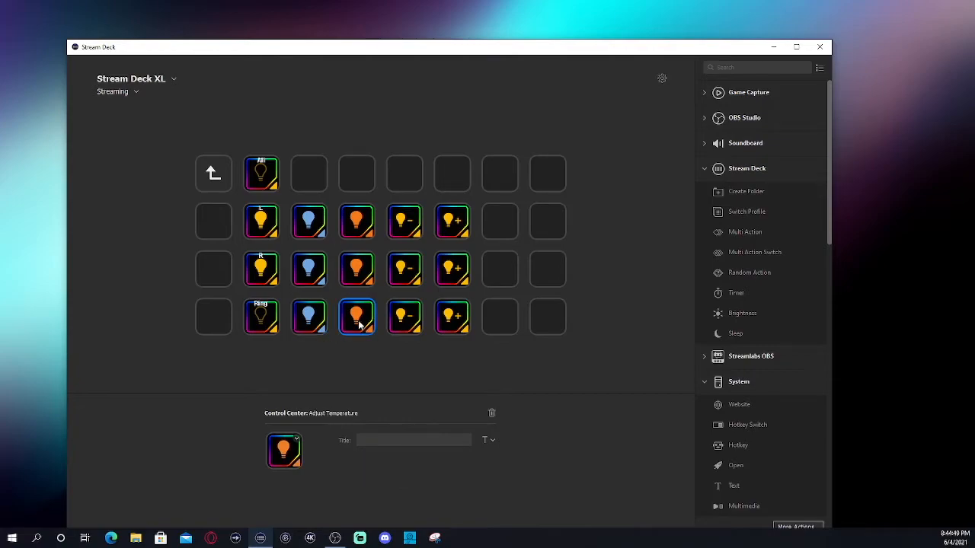
click(410, 322)
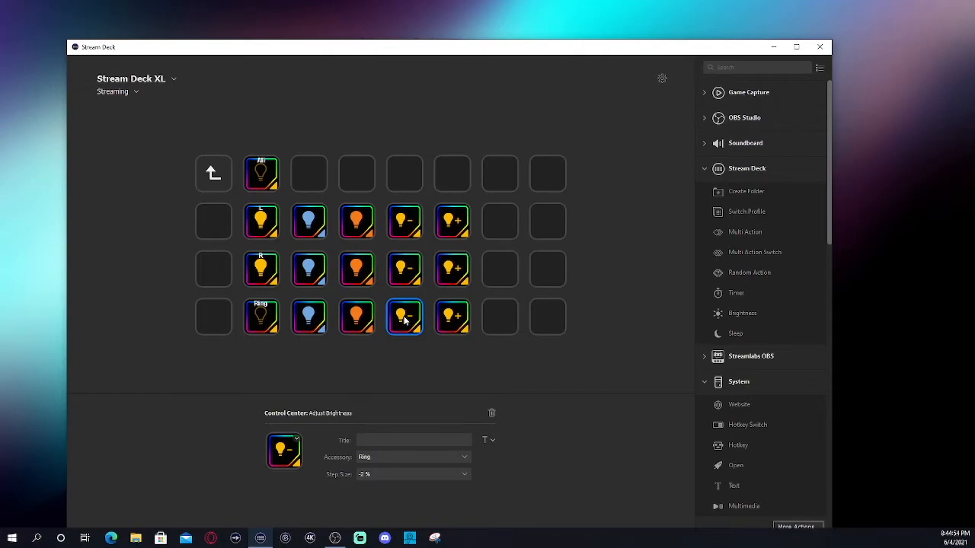
click(460, 326)
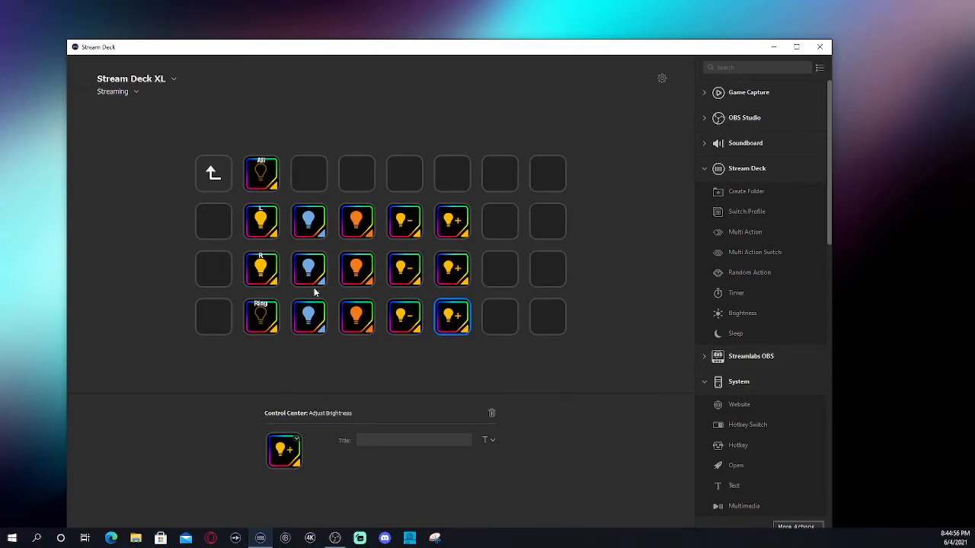
Inspect the on/off keys of the R and L lights, and return to the Streaming profile's main page.
click(259, 277)
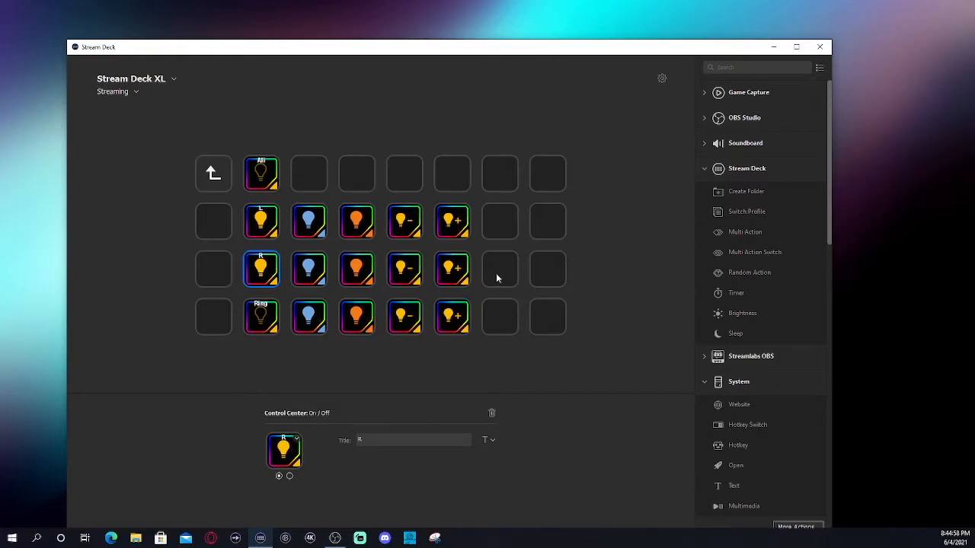
click(275, 226)
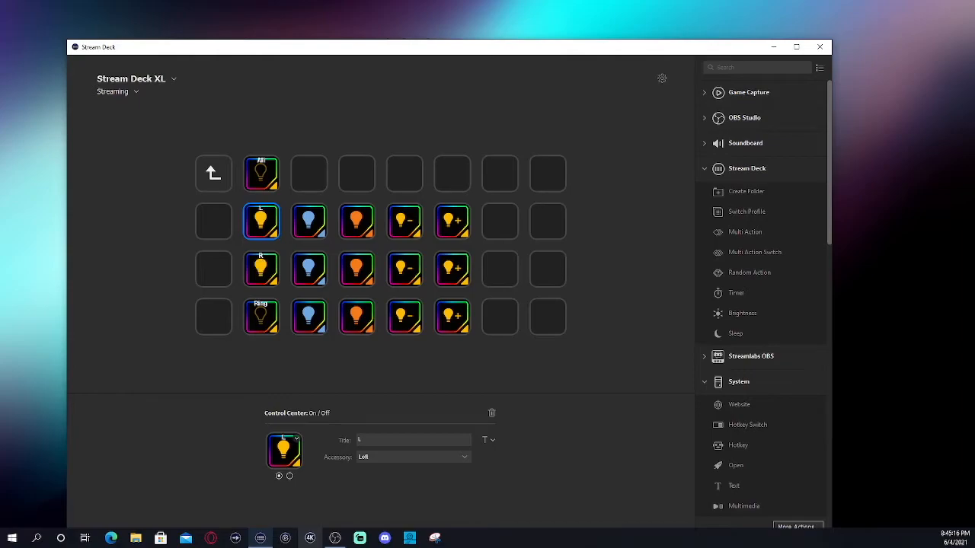
click(215, 181)
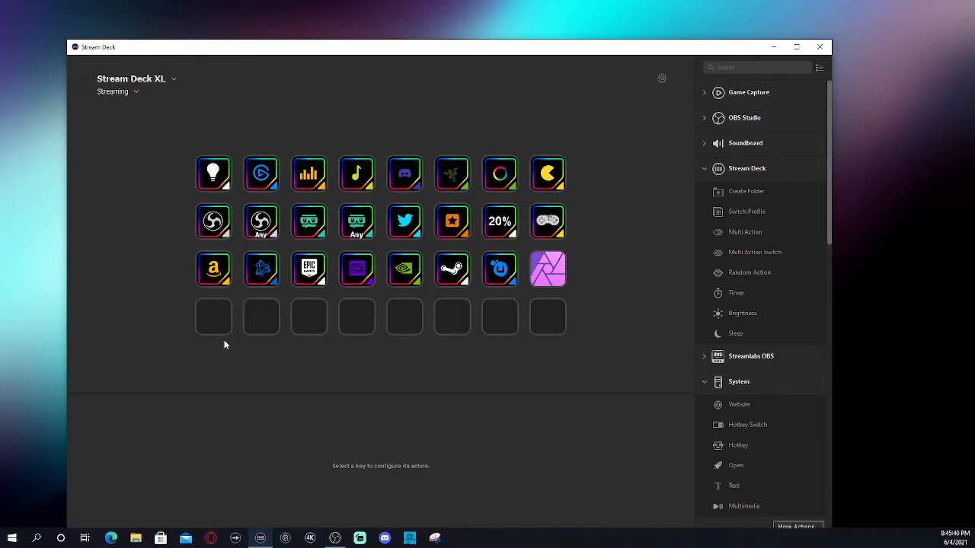
Inspect the yellow Pac-Man profile-switching key and the purple Affinity Photo launch key in the Streaming profile.
click(548, 183)
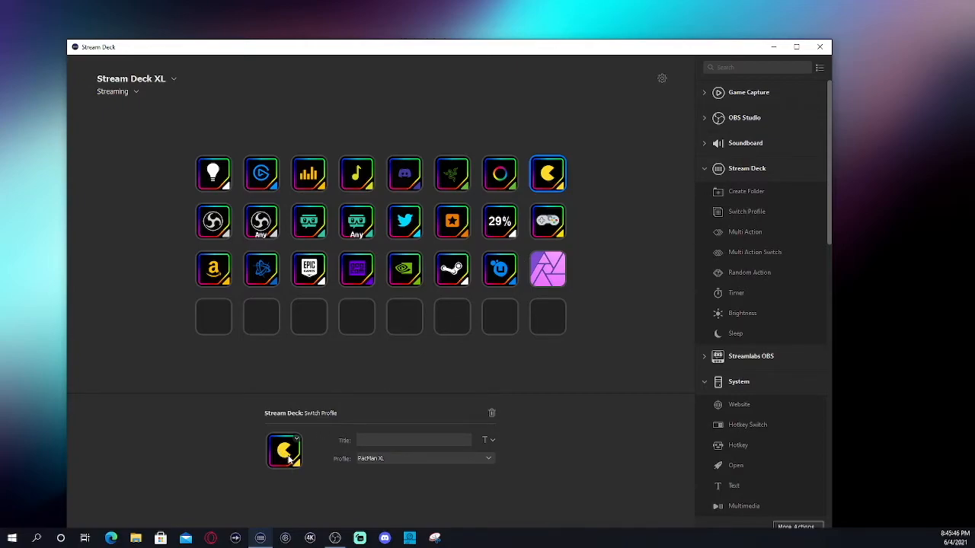
click(549, 273)
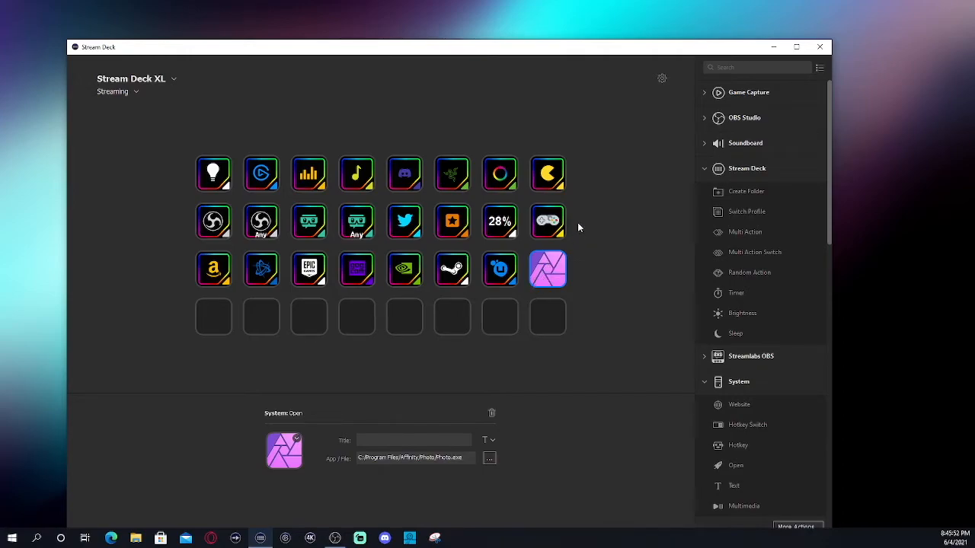
click(549, 187)
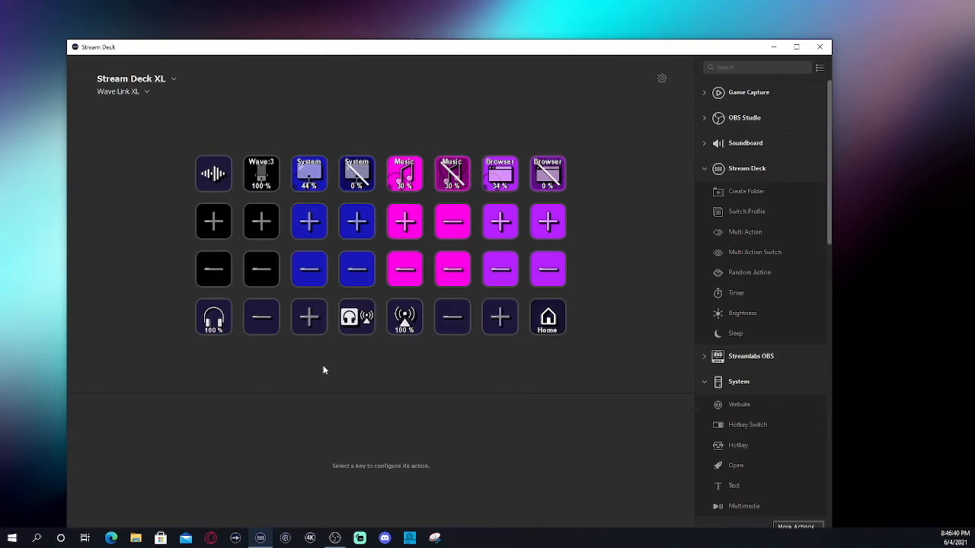
Inspect the Wave:3 mute key in the Wave Link XL profile, viewing both of its state icons.
click(268, 181)
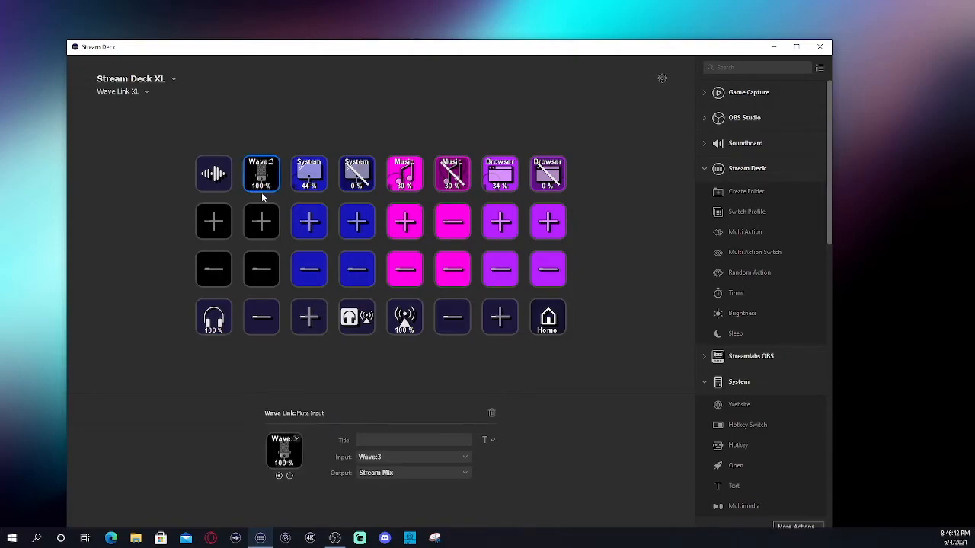
click(290, 476)
click(279, 476)
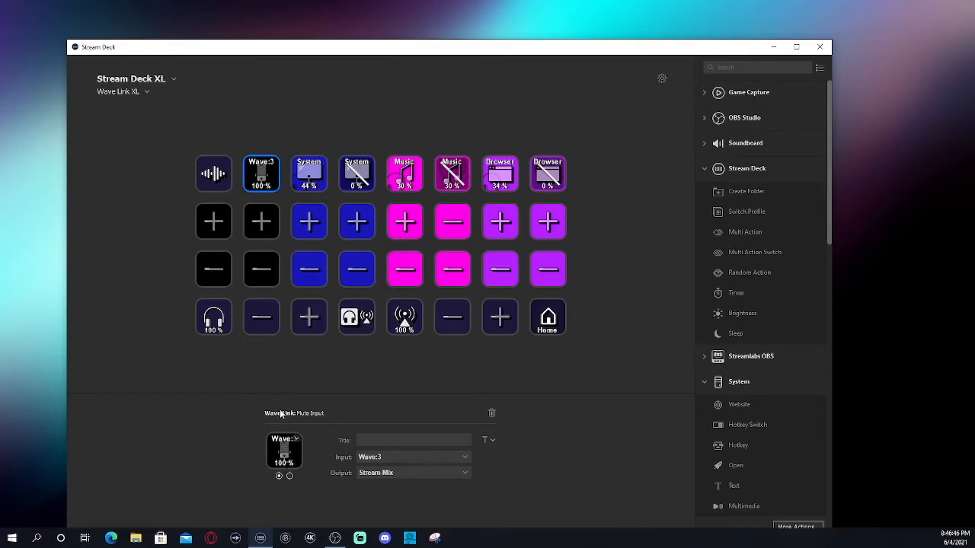
Compare the input and output settings of the two System mute keys, the first Music mute key and the broadcast output key.
click(310, 181)
click(360, 175)
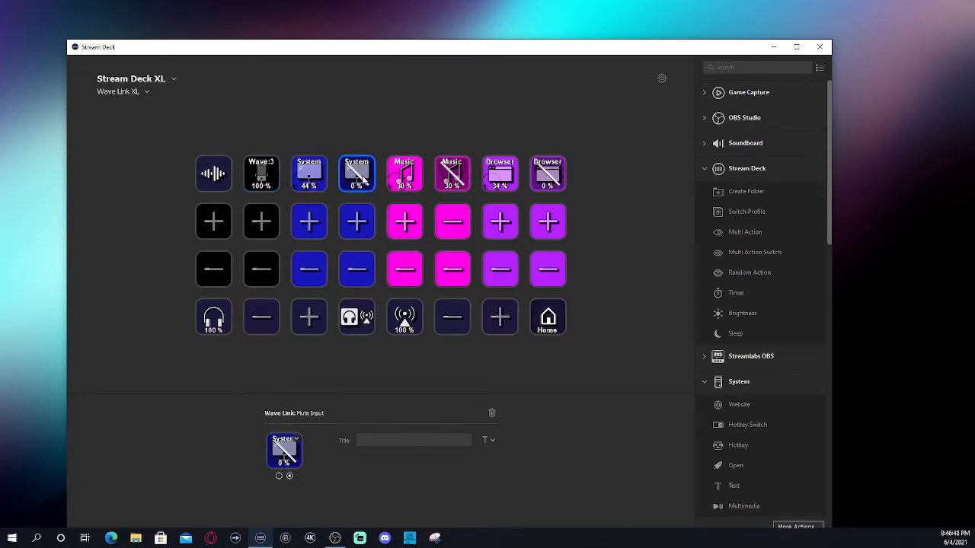
click(308, 181)
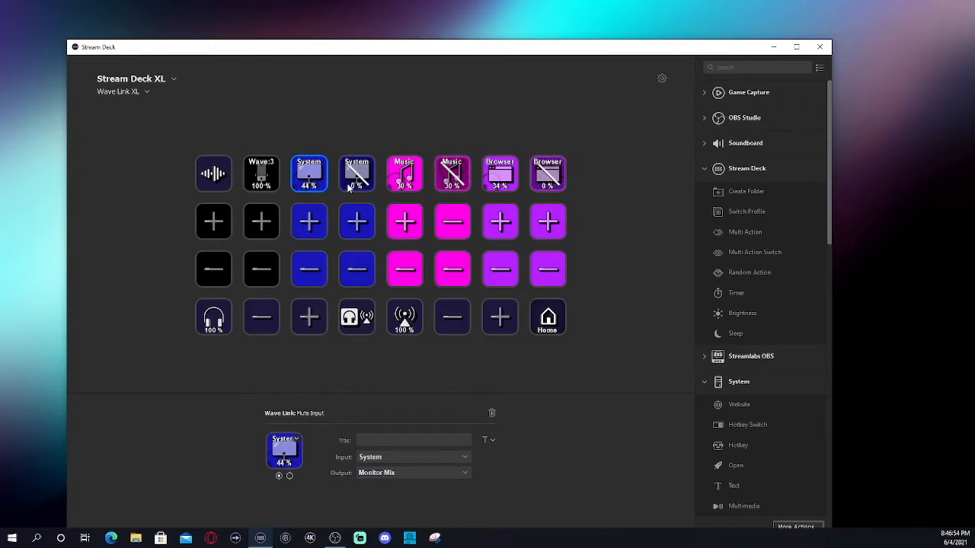
click(347, 185)
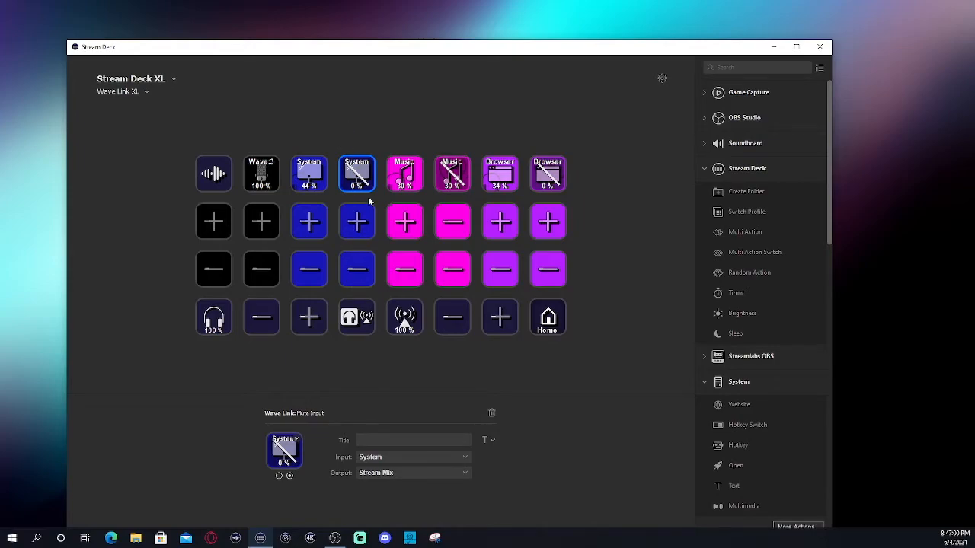
click(413, 180)
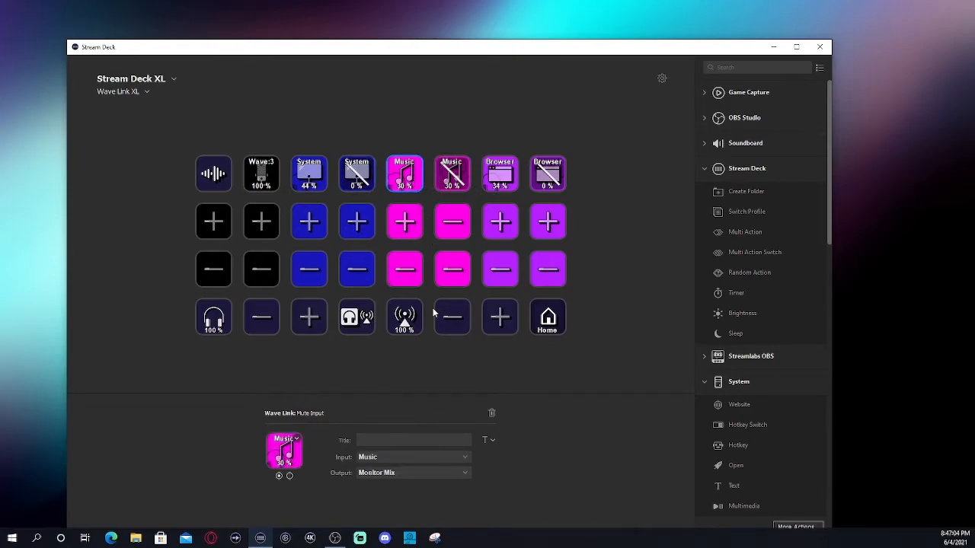
click(413, 326)
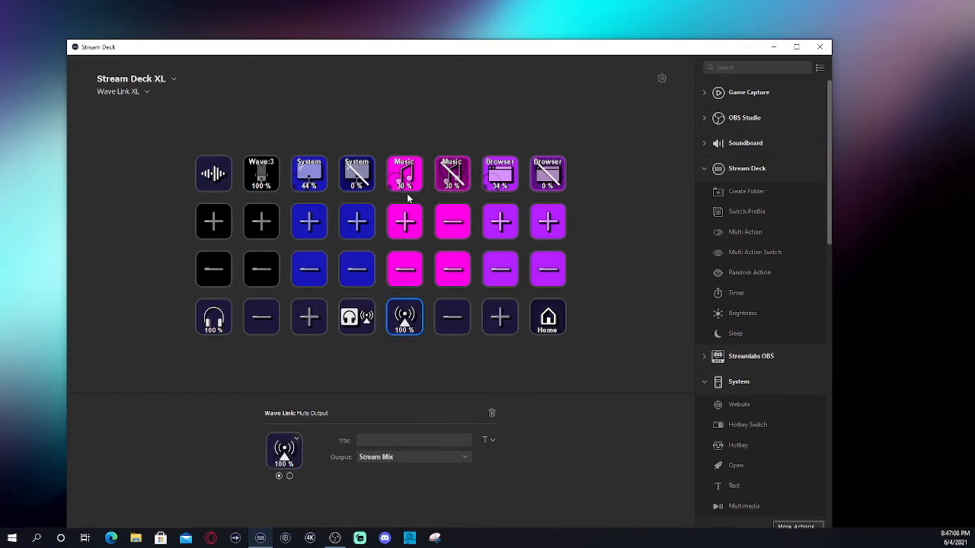
Inspect the first Browser mute key's input and output settings in the Wave Link XL profile, and check the list of available devices.
click(495, 172)
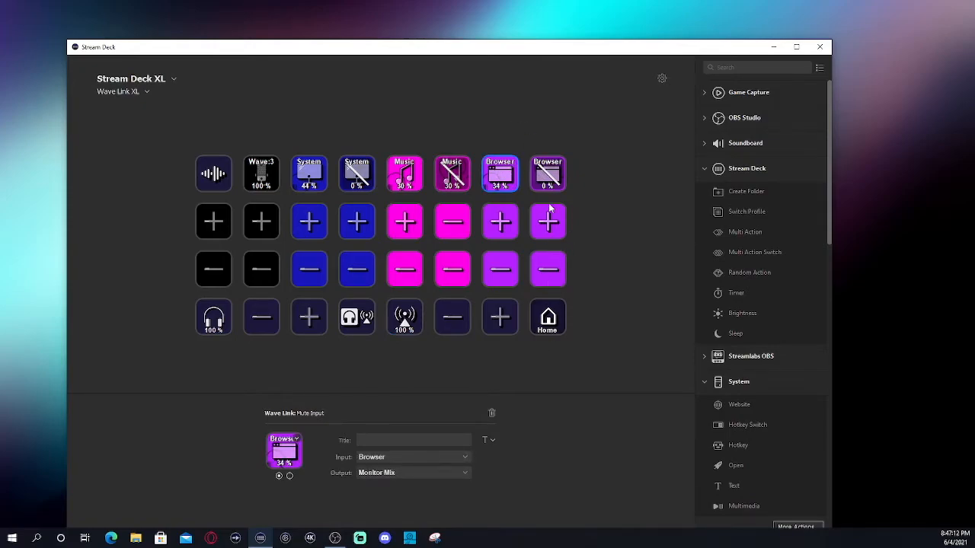
click(205, 369)
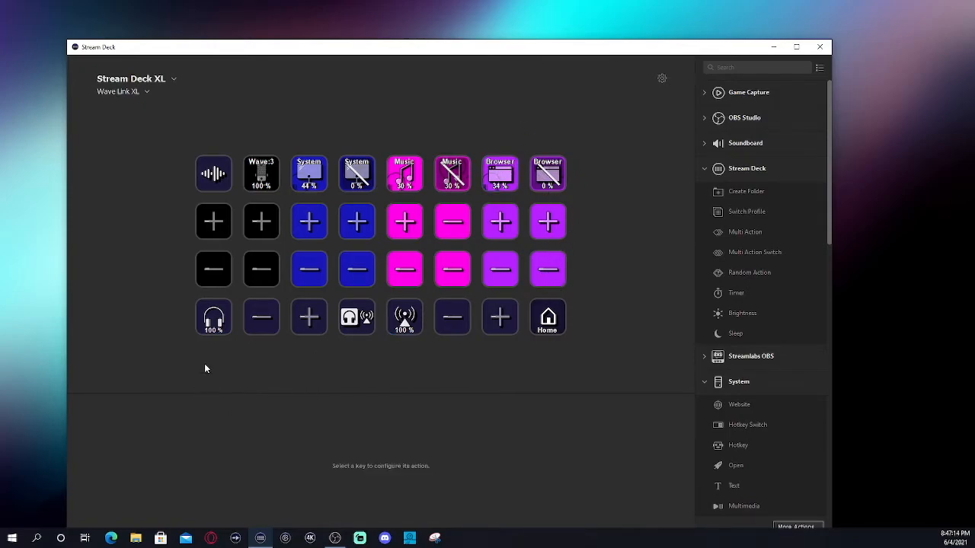
click(174, 79)
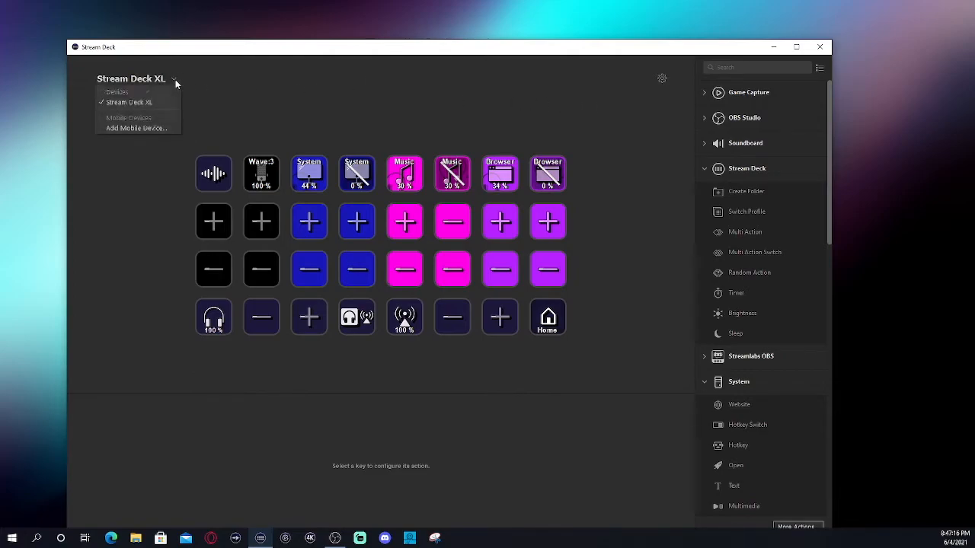
click(176, 80)
View the keys of the Affinity Photo Pro Labelled profile, and return to the Streaming profile.
click(150, 92)
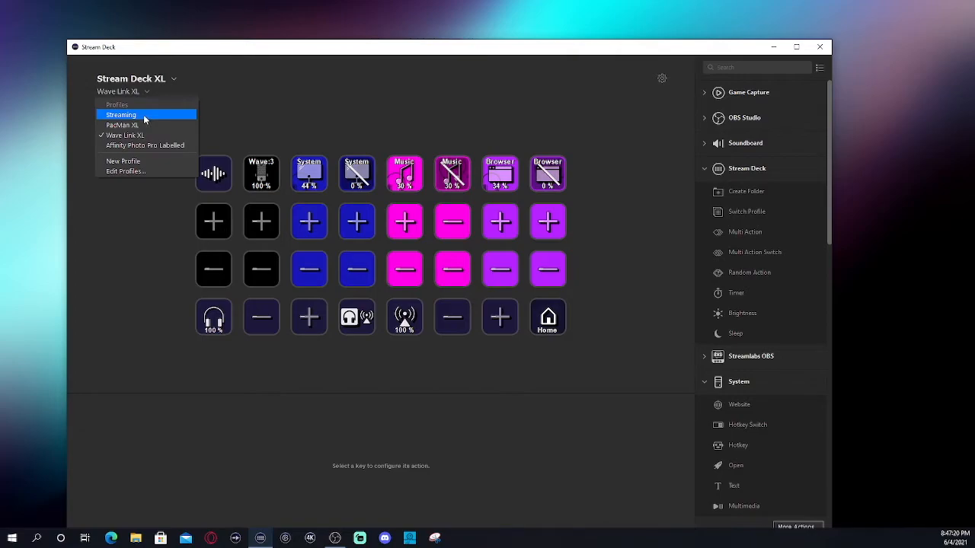
click(143, 115)
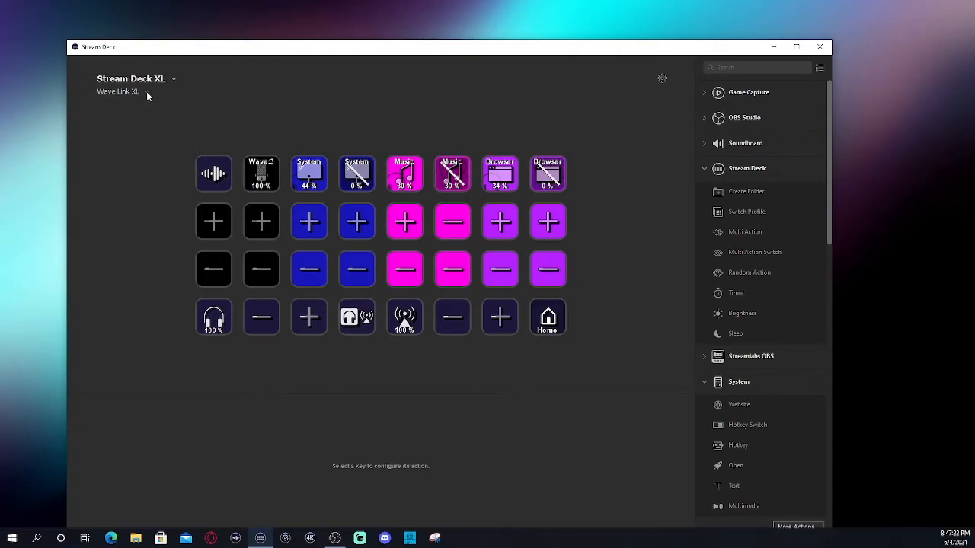
click(132, 92)
click(124, 146)
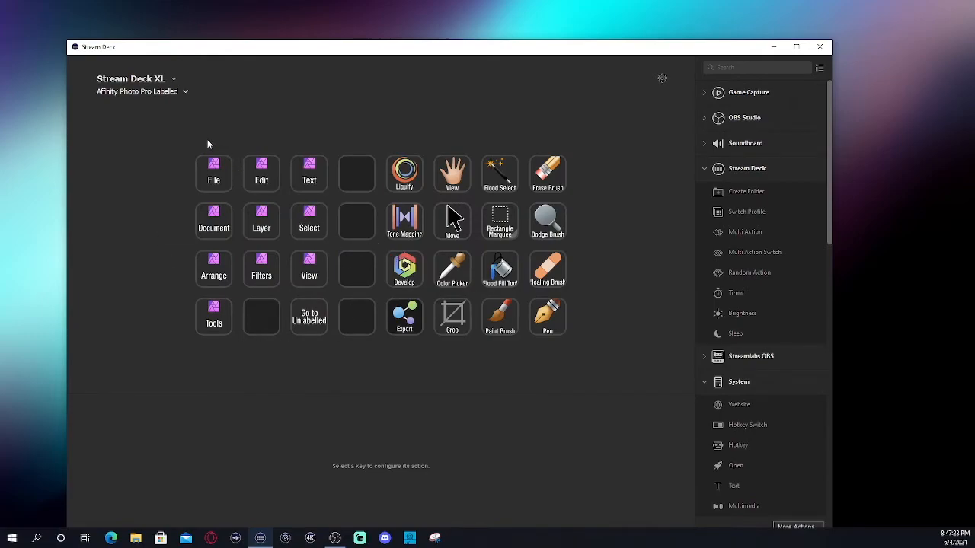
click(185, 92)
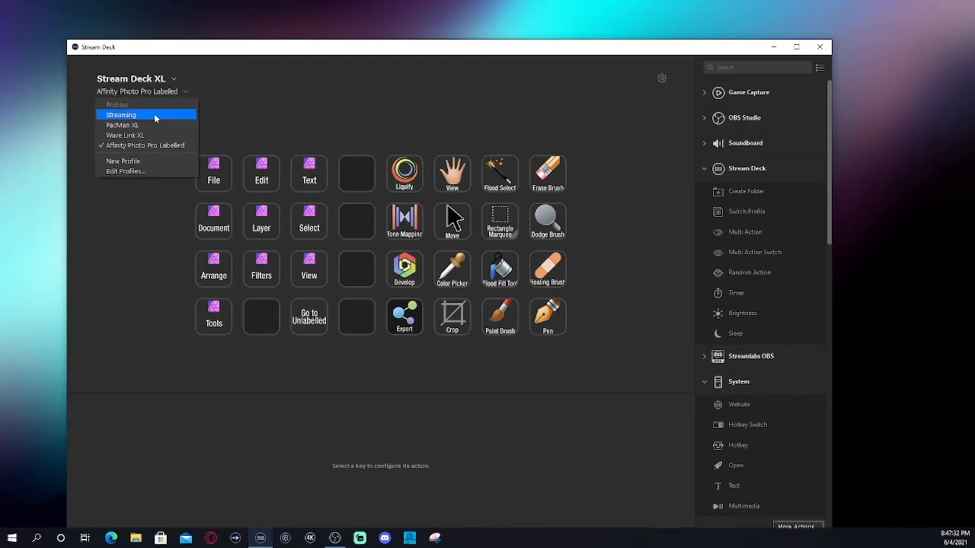
click(149, 229)
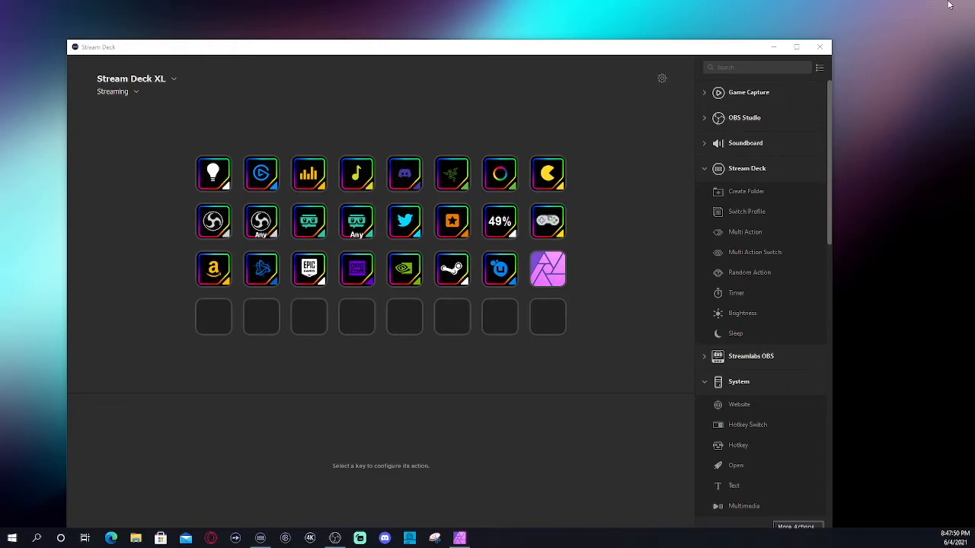
Inspect the app-launch keys in the Streaming profile's third row, from Affinity Photo and Amazon Games through Ubisoft Connect, and the first empty key.
click(548, 276)
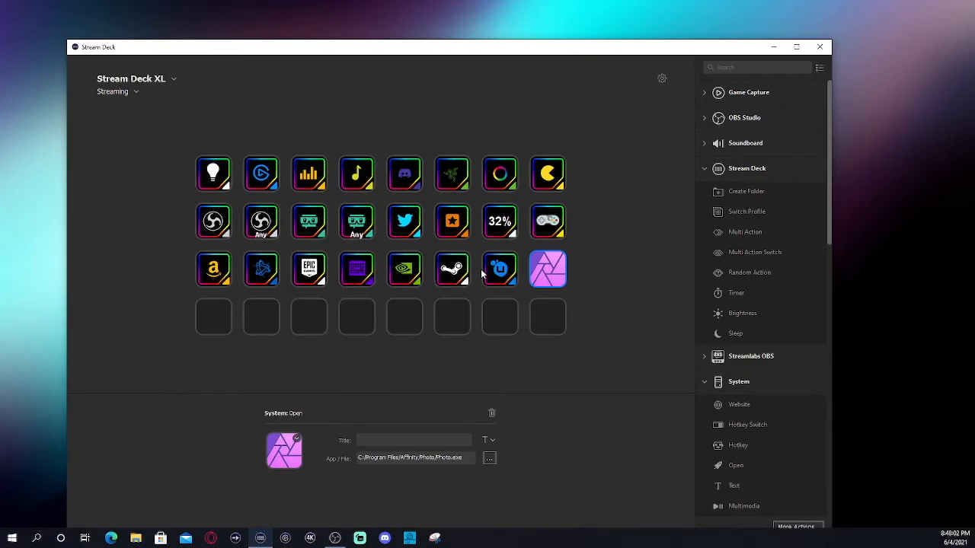
click(220, 277)
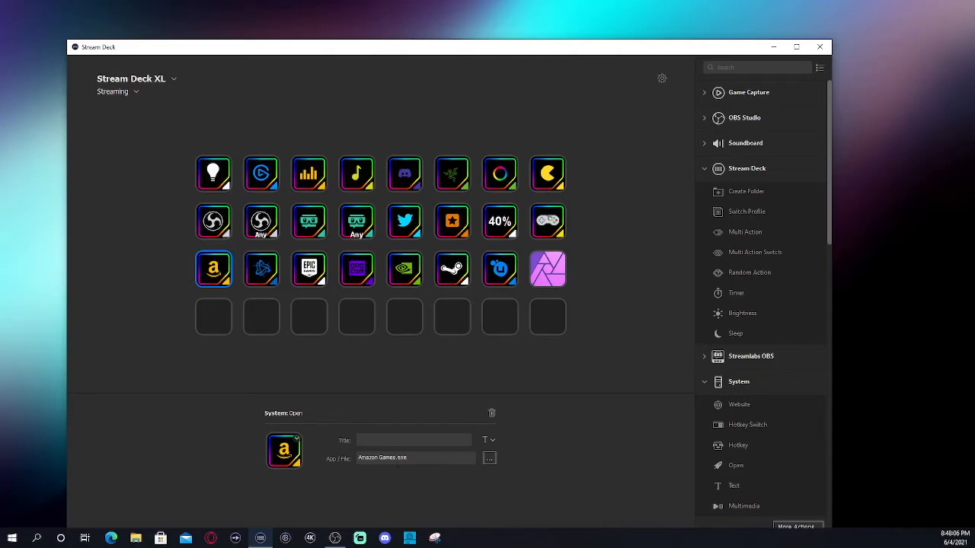
click(263, 279)
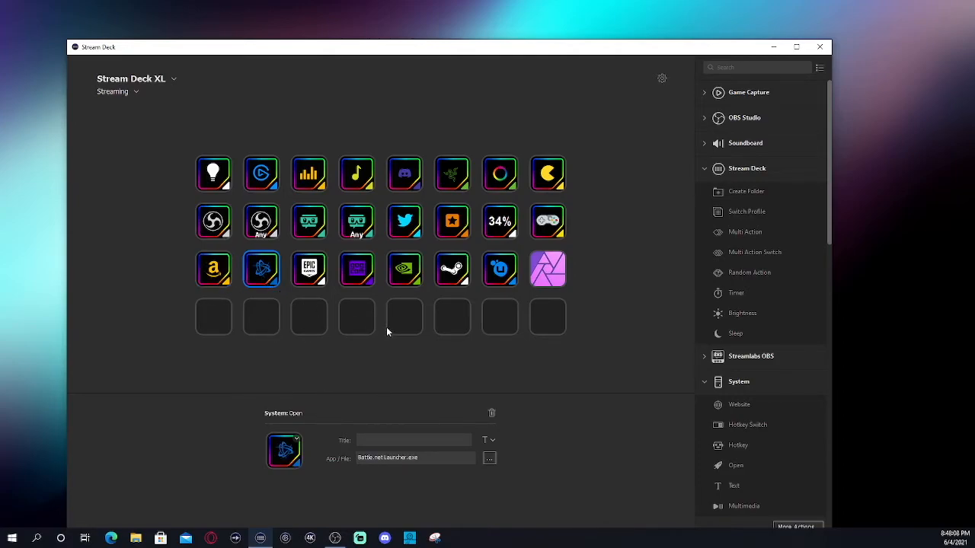
click(316, 274)
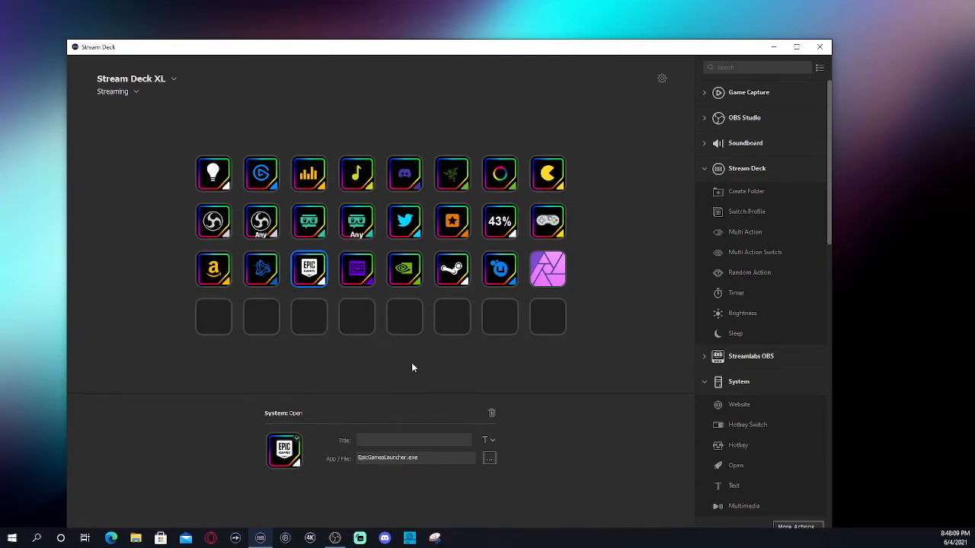
click(352, 280)
click(406, 278)
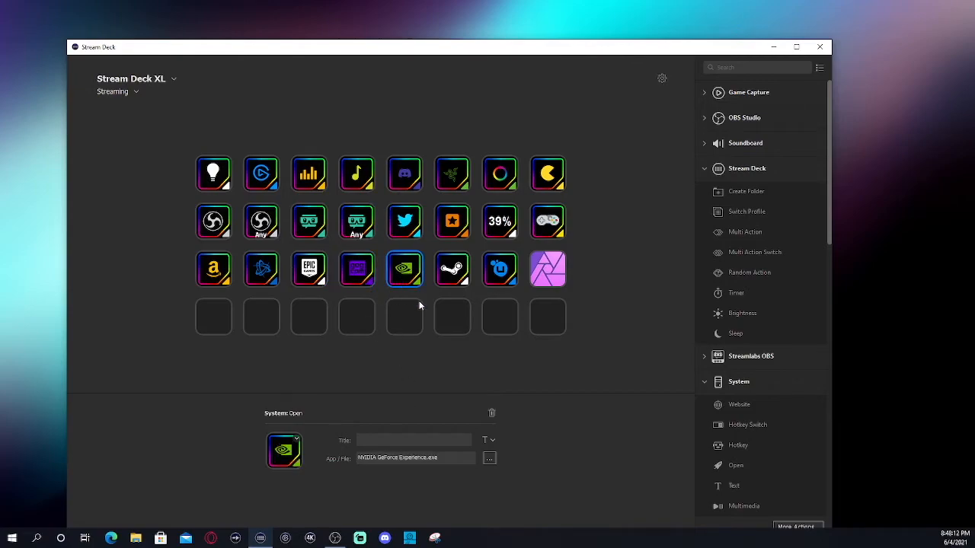
click(458, 275)
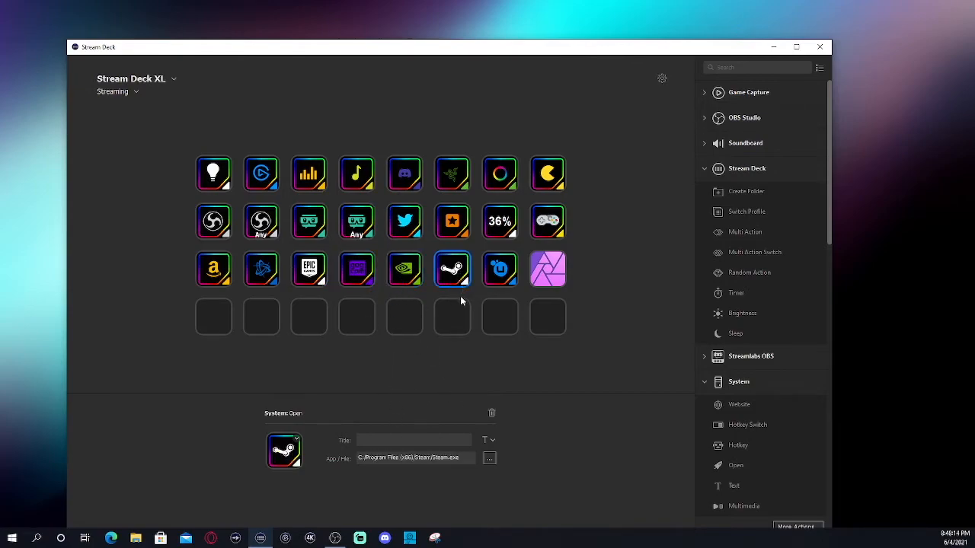
click(502, 274)
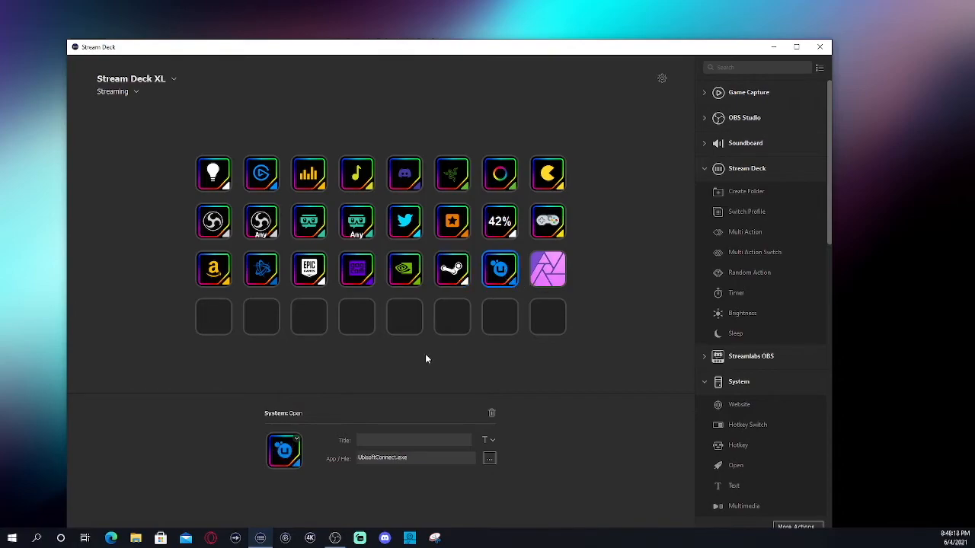
click(217, 316)
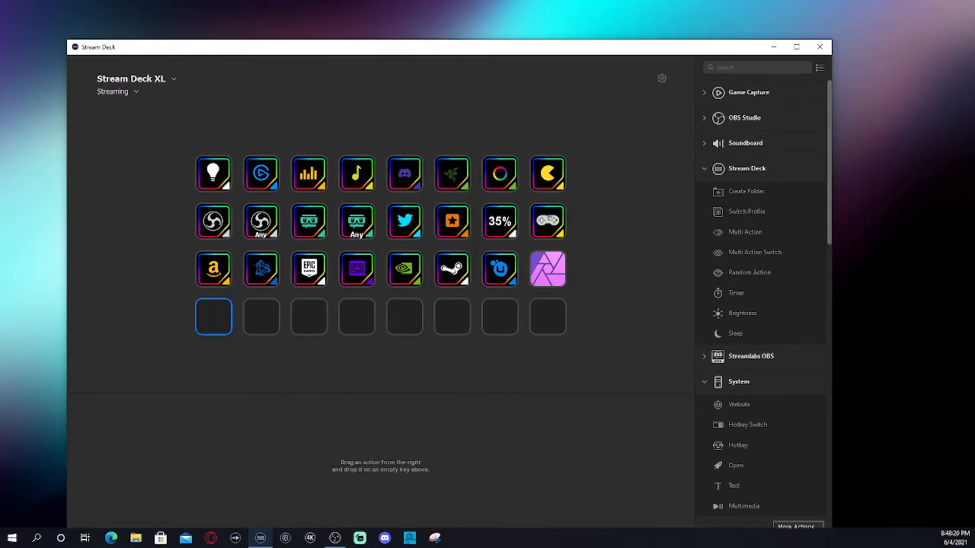
click(174, 350)
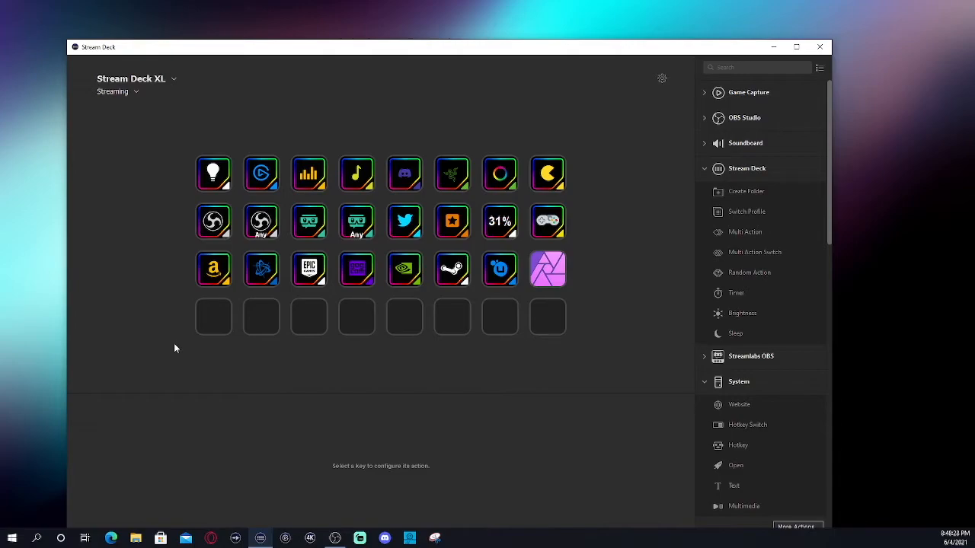
Inspect the orange star key, view the DBD tweet key inside the Twitter folder, and return to the Streaming profile's main page.
click(452, 220)
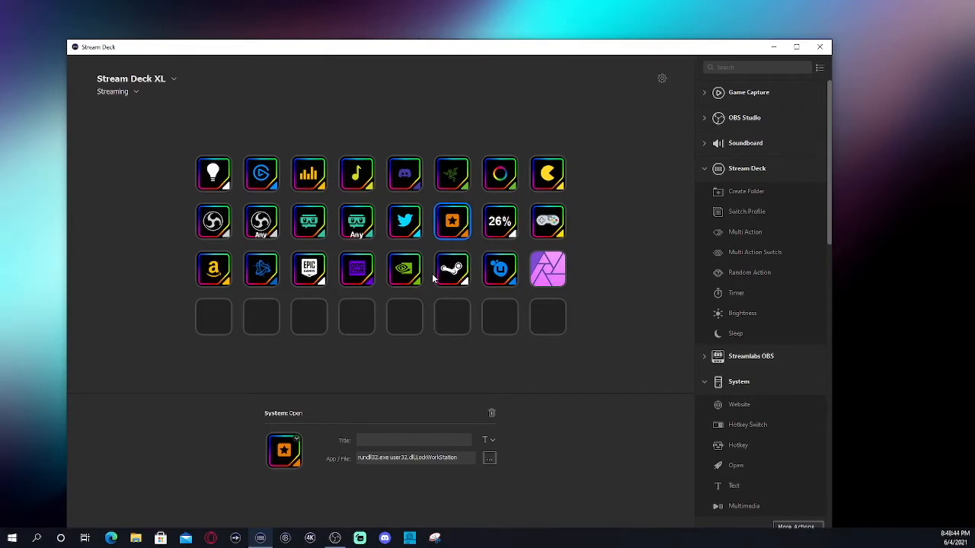
click(400, 227)
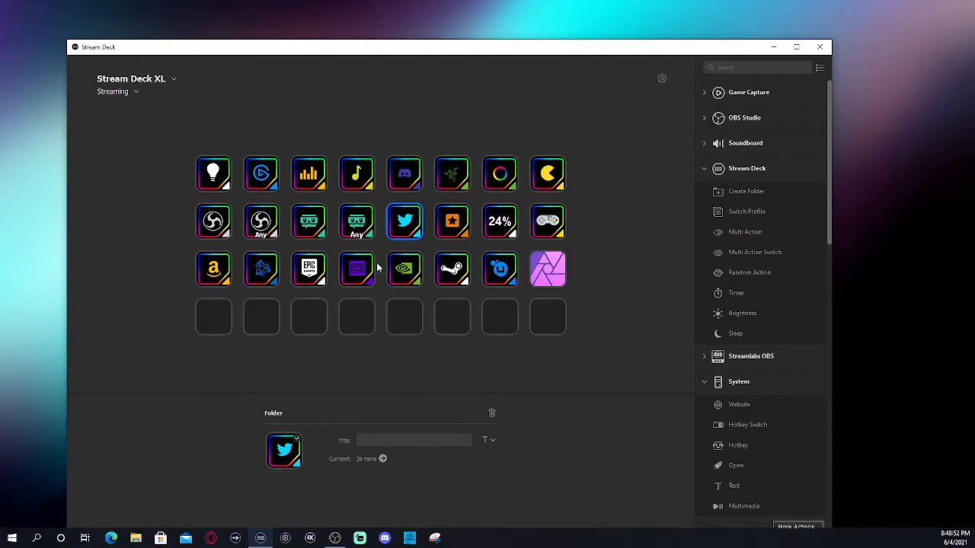
click(261, 173)
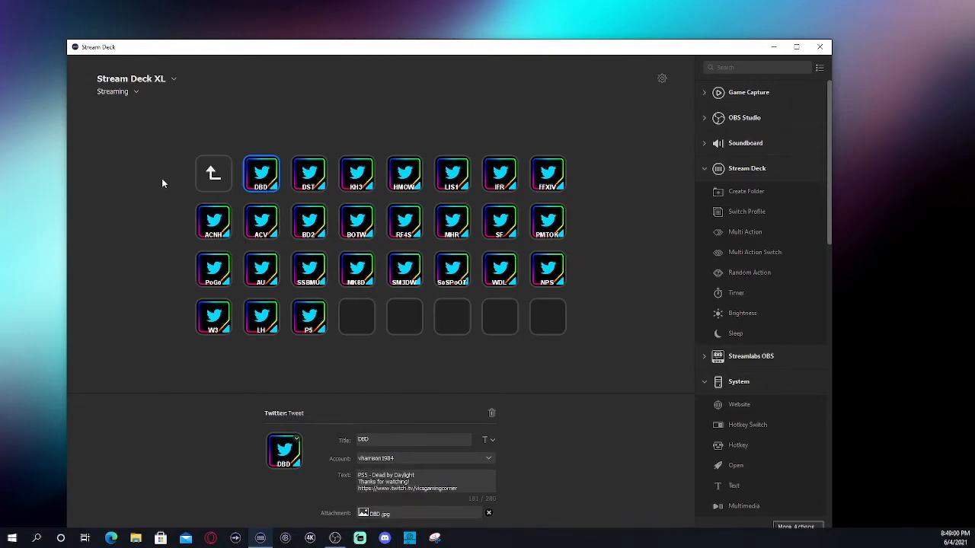
click(212, 175)
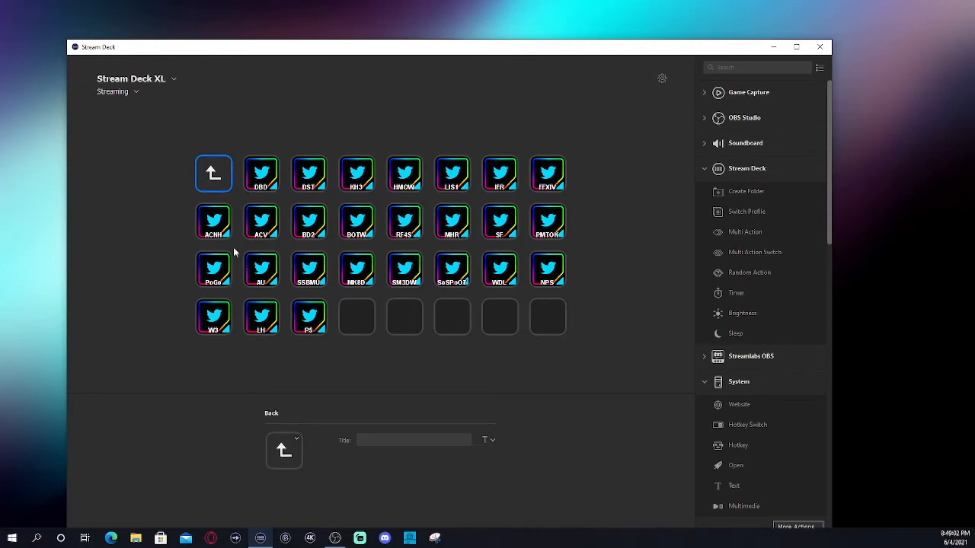
key(Return)
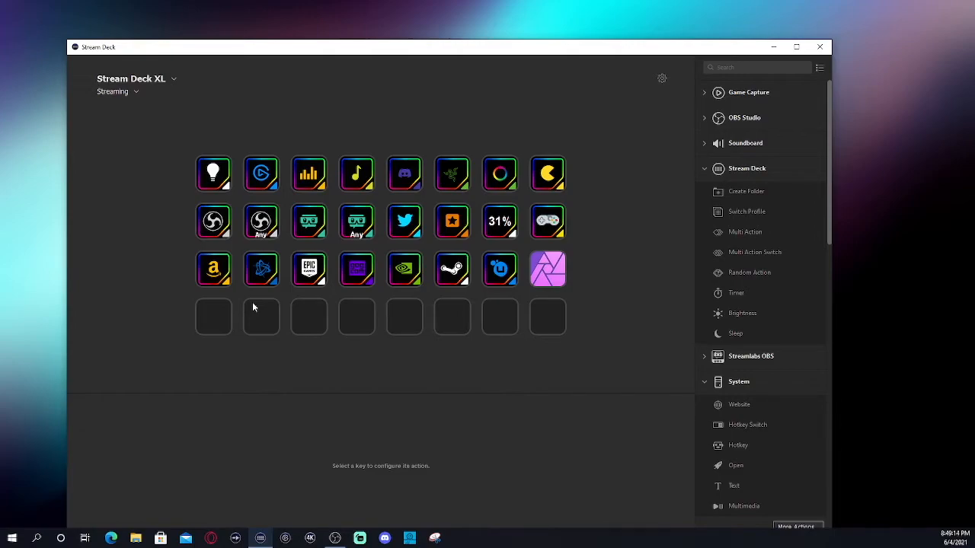
Open the OBS folder labelled Any, and inspect its Chat source, Record and Stream keys.
click(263, 235)
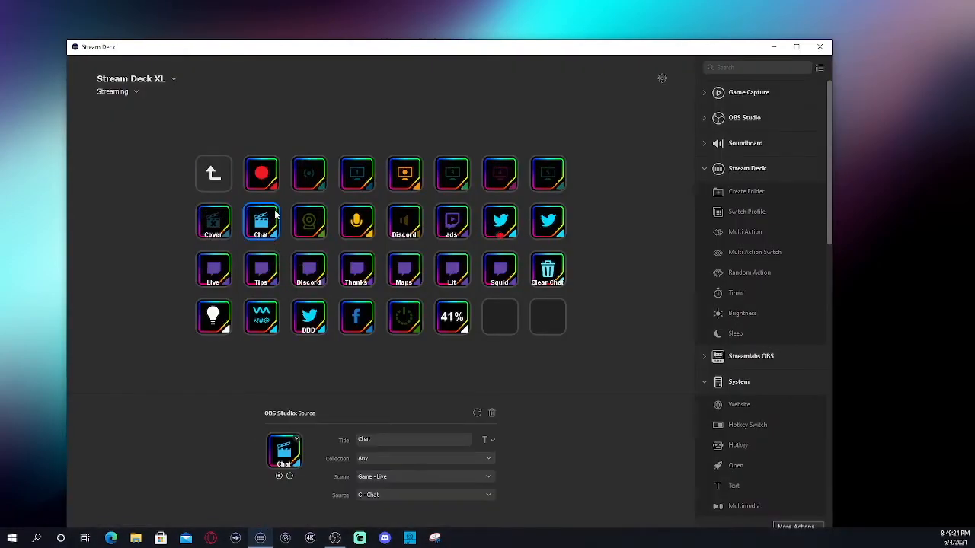
click(258, 191)
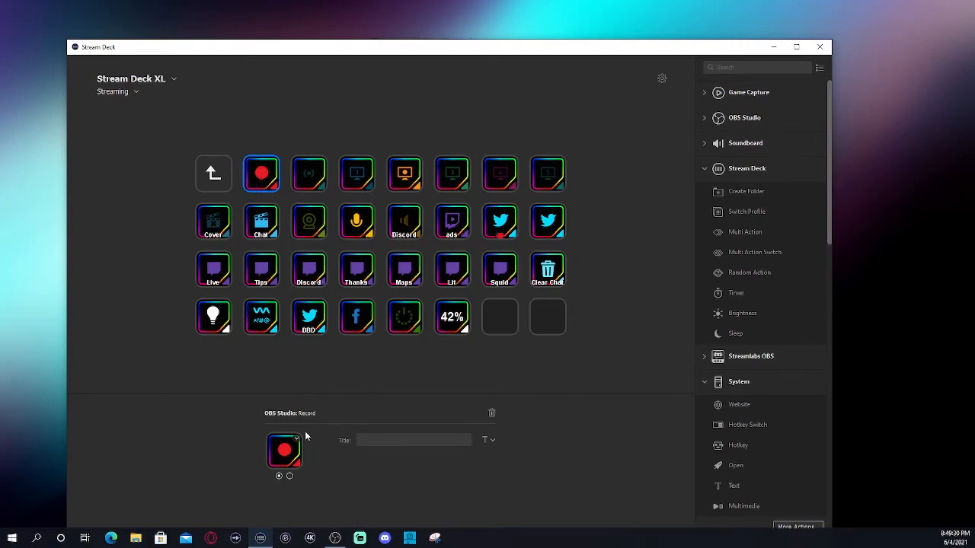
click(317, 179)
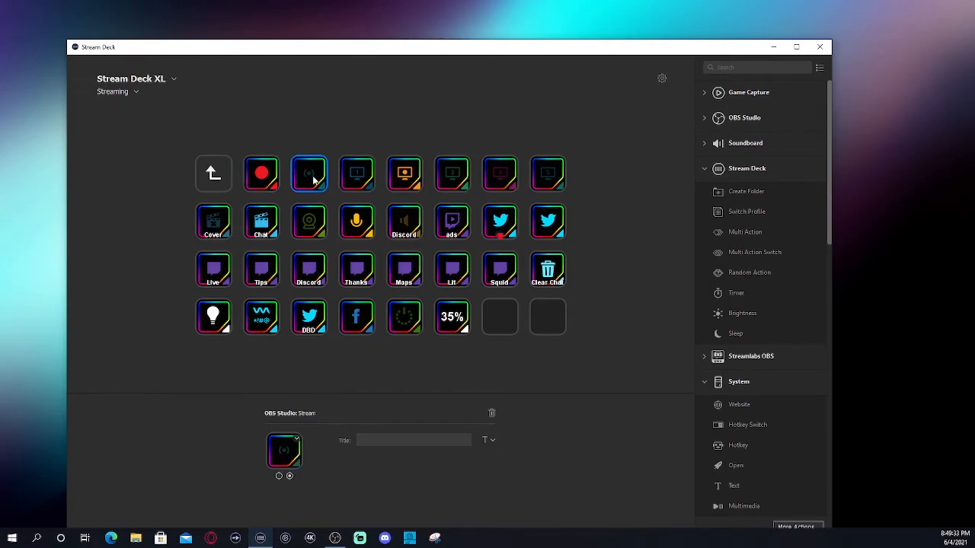
Compare the scenes assigned to the five numbered OBS scene keys in the folder's first row.
click(360, 184)
click(405, 182)
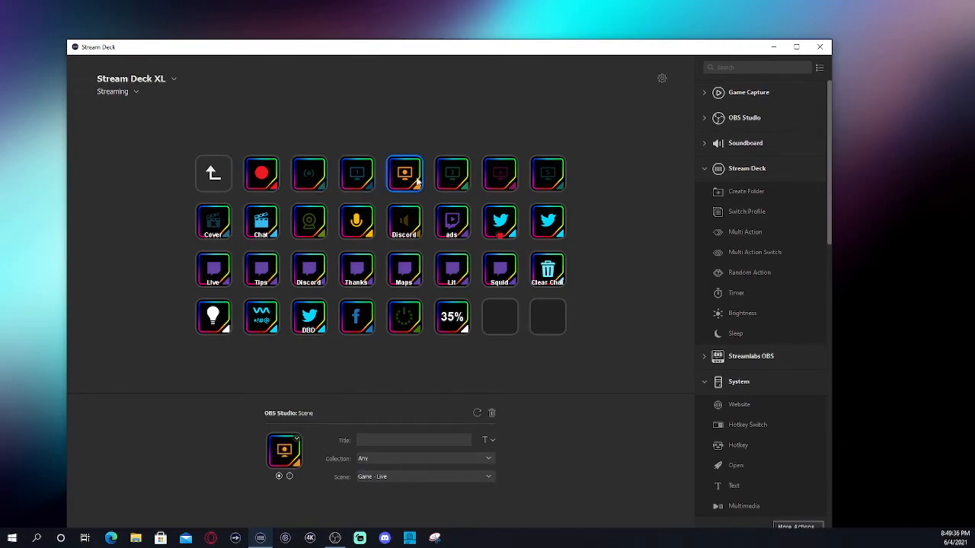
click(466, 183)
click(504, 182)
click(552, 185)
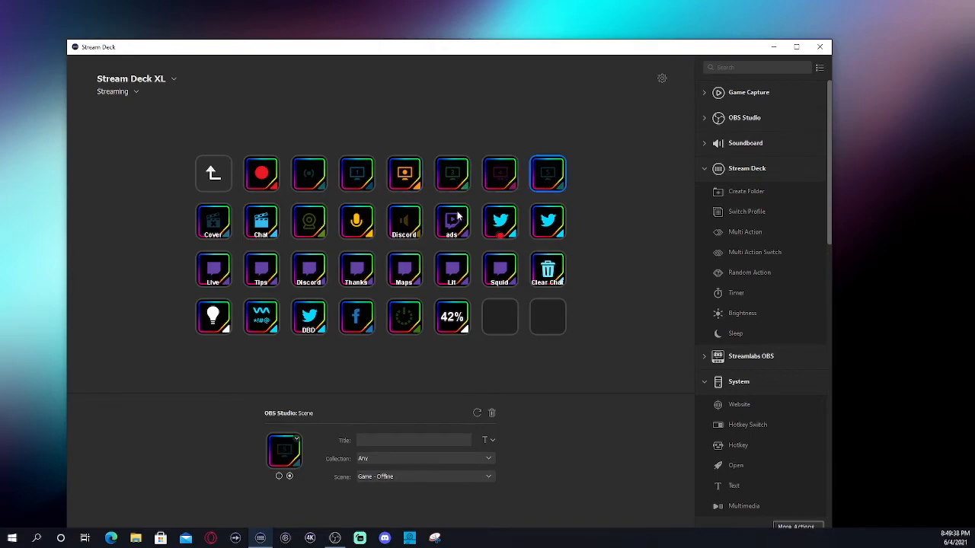
click(363, 175)
click(408, 181)
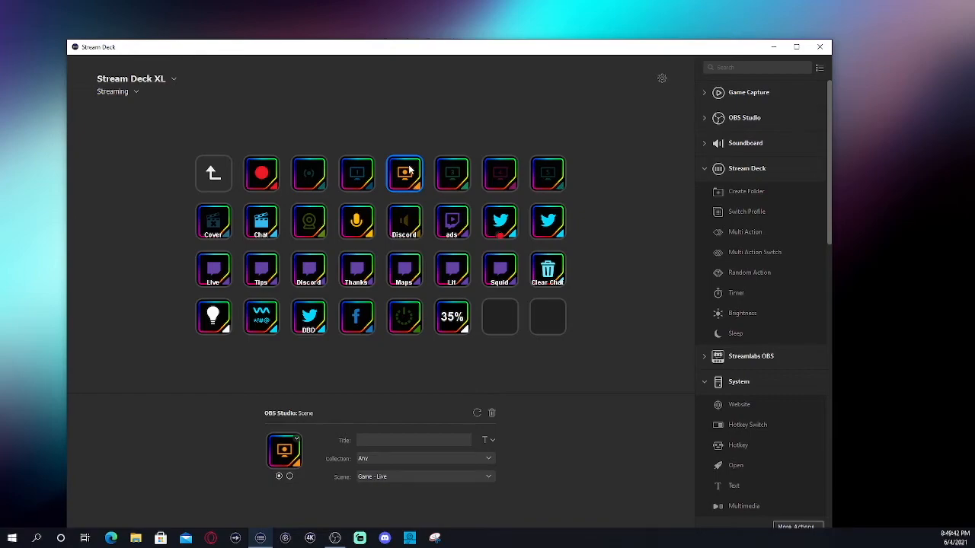
click(455, 183)
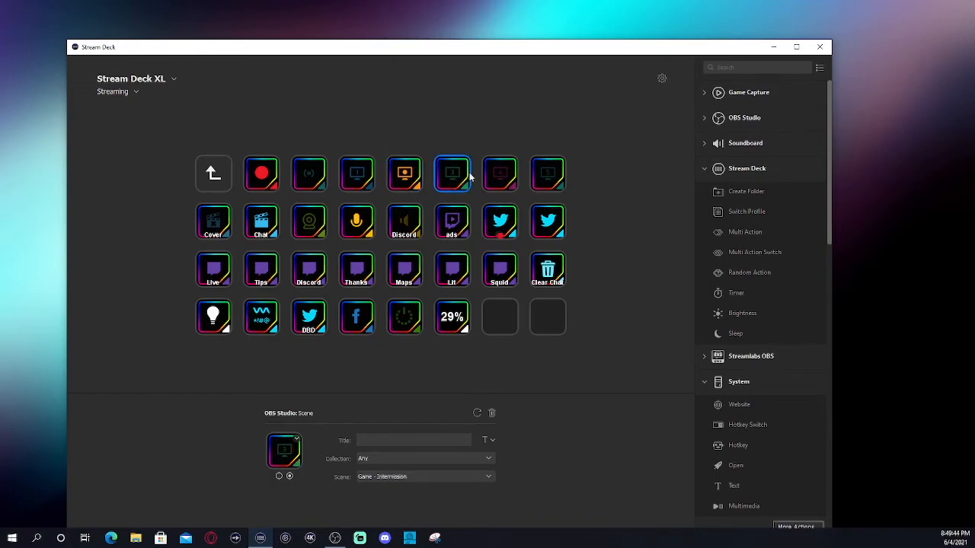
click(504, 185)
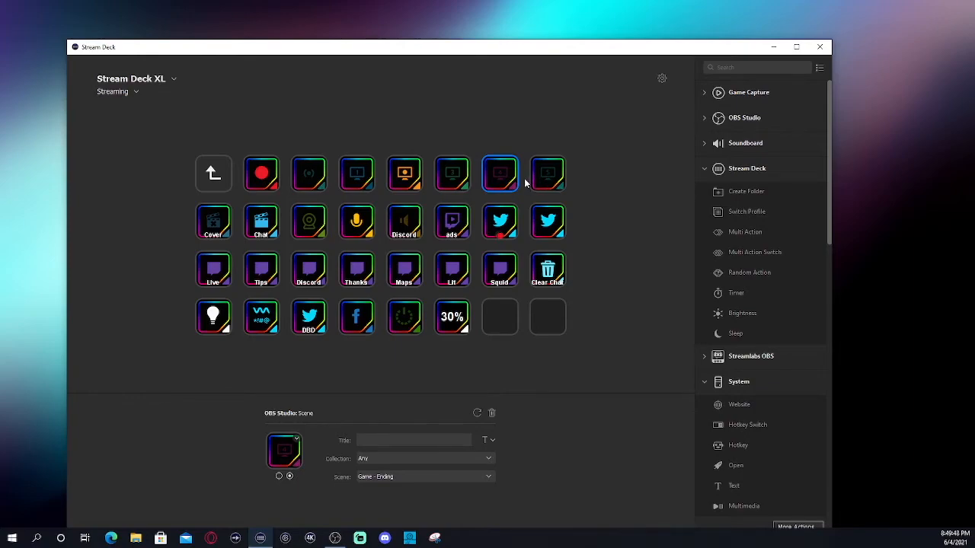
click(540, 181)
click(506, 183)
Inspect the Cover source key, the microphone mixer key, the Twitch ads key and the Discord audio key.
click(207, 220)
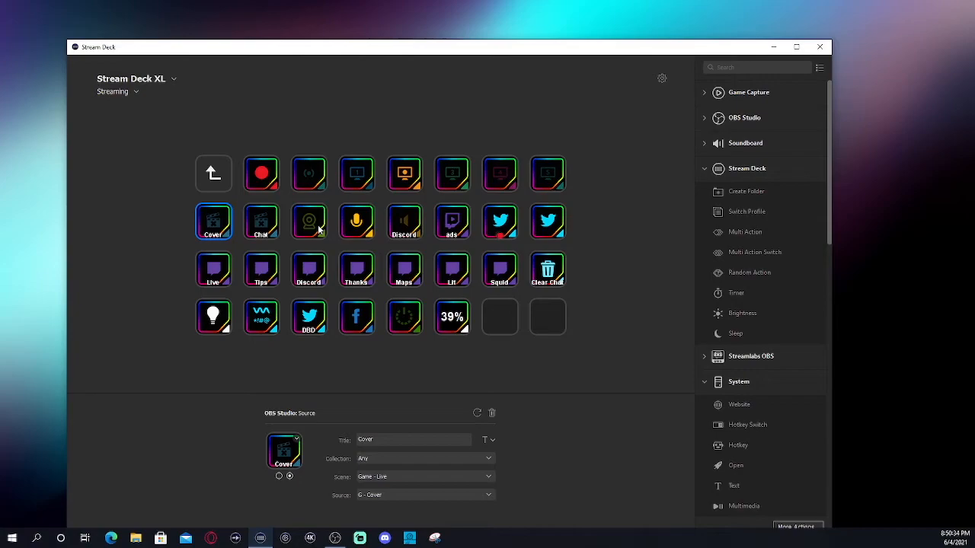
click(357, 235)
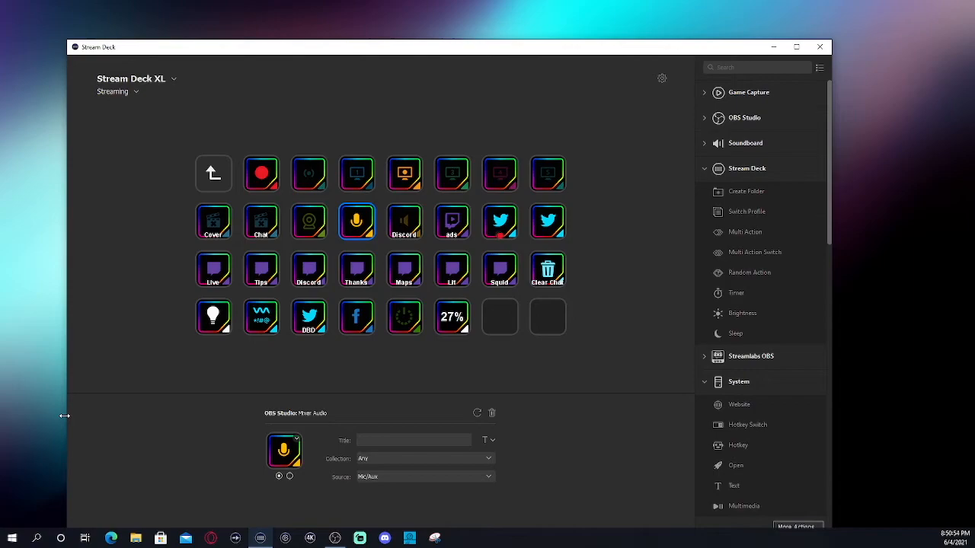
click(440, 236)
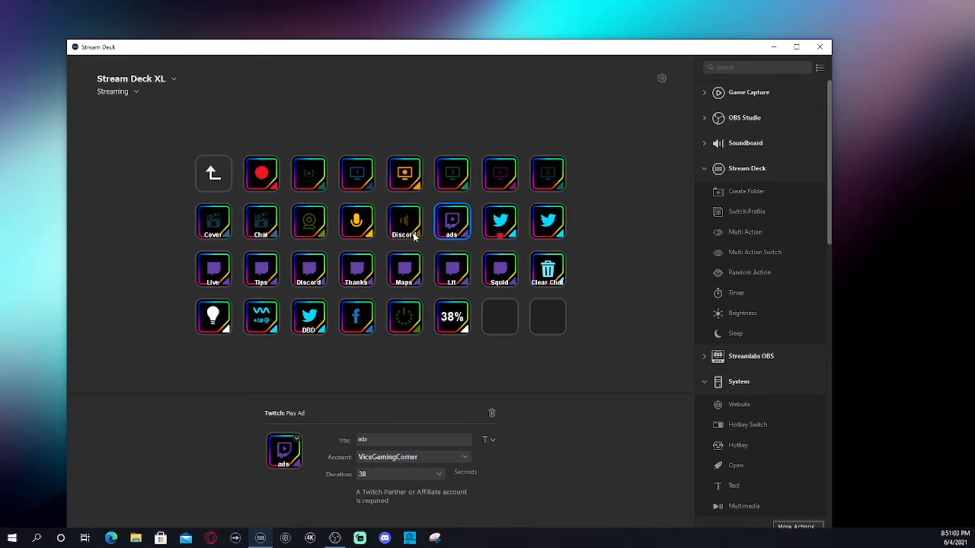
click(415, 238)
Return to the ads key, and review the Discord and Twitch actions in the action library, collapsing the Discord category.
click(434, 235)
scroll(777, 481, down, 10)
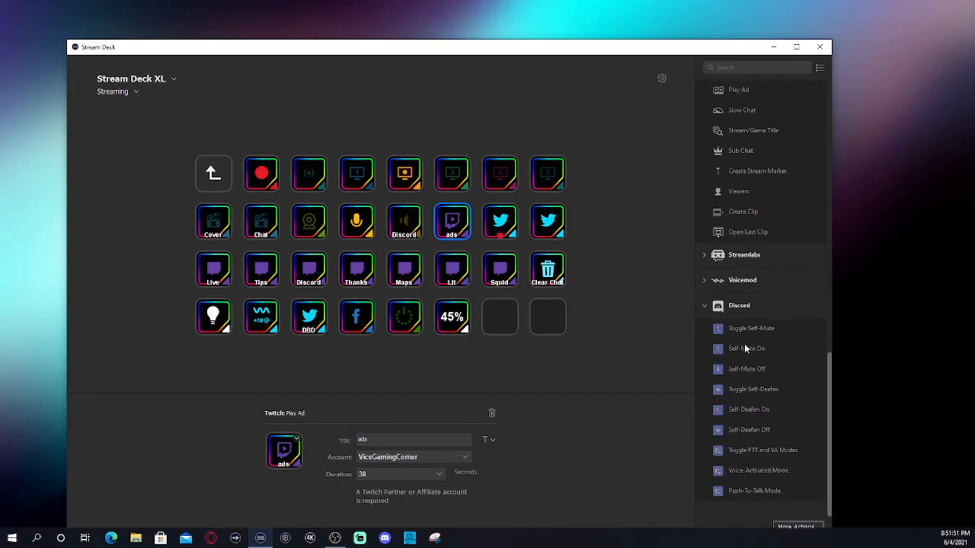
click(703, 308)
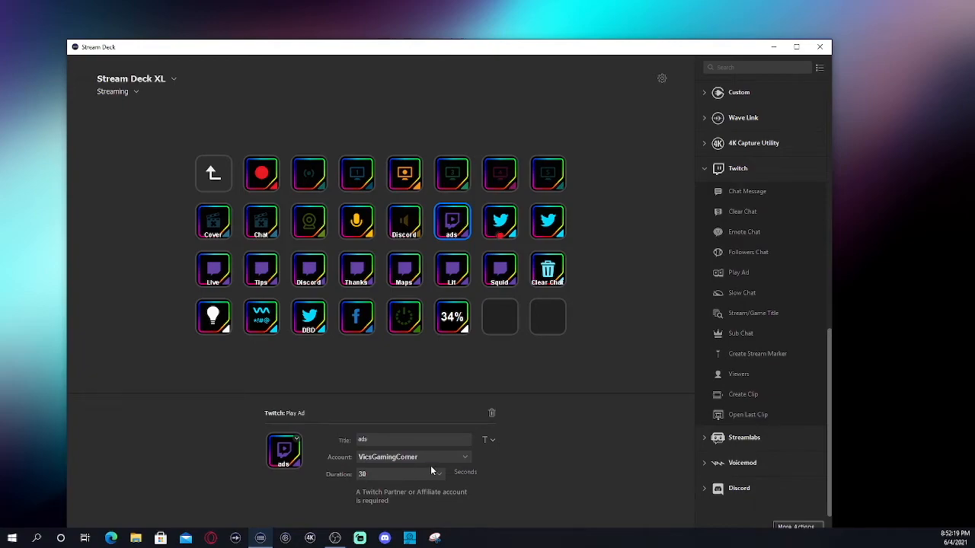
Inspect the two Twitter name-change keys and the Twitch chat message key labelled Live.
click(509, 236)
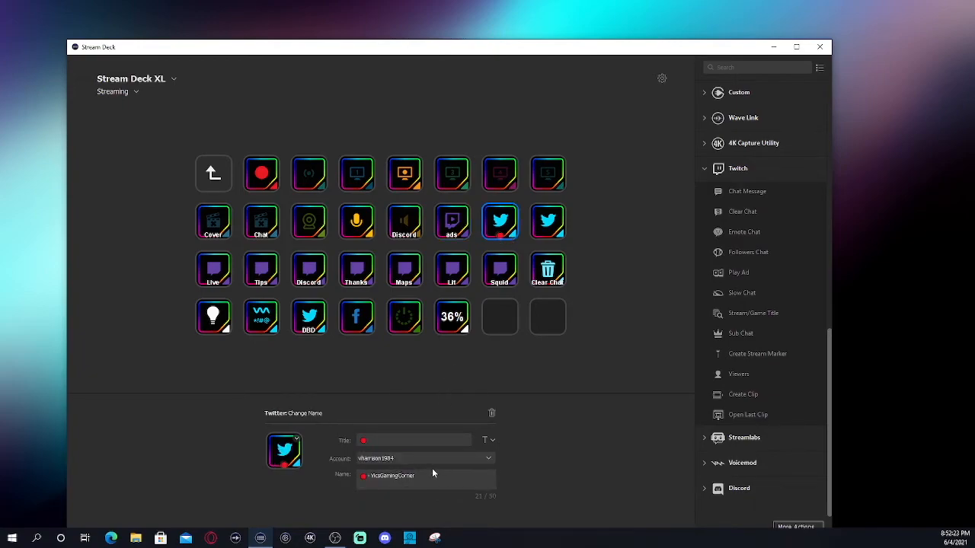
click(548, 226)
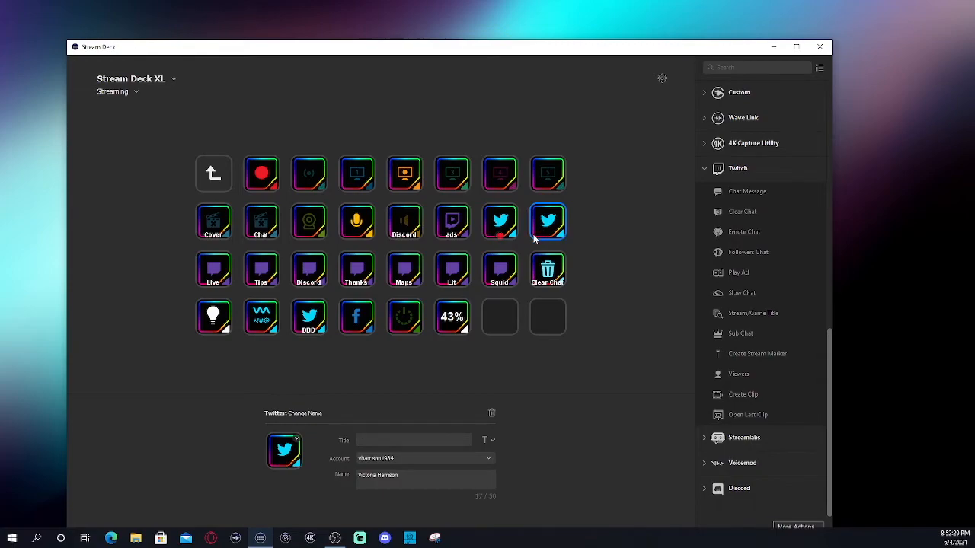
click(222, 279)
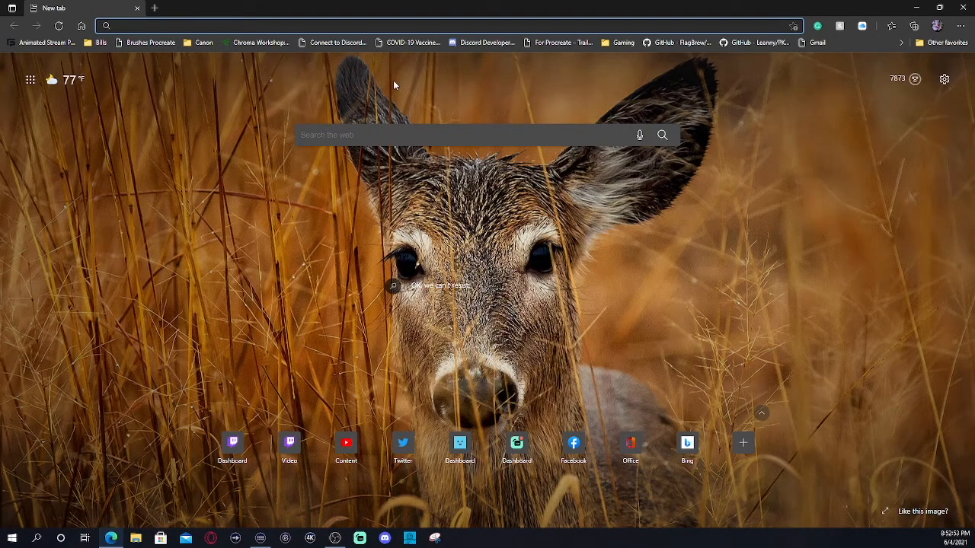
Switch to the Streamlabs dashboard in the browser, maximize it, and view Cloudbot's custom commands.
click(923, 9)
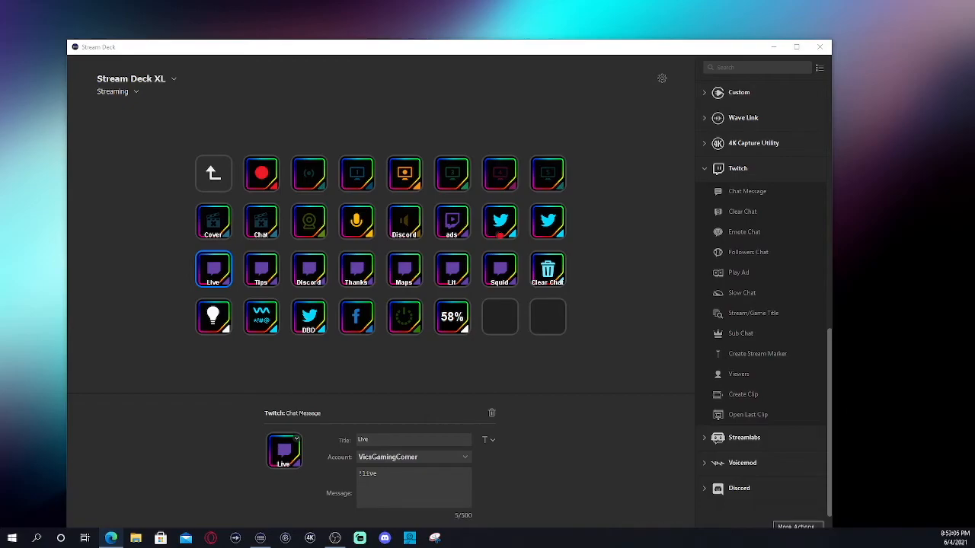
drag(403, 1, 603, 22)
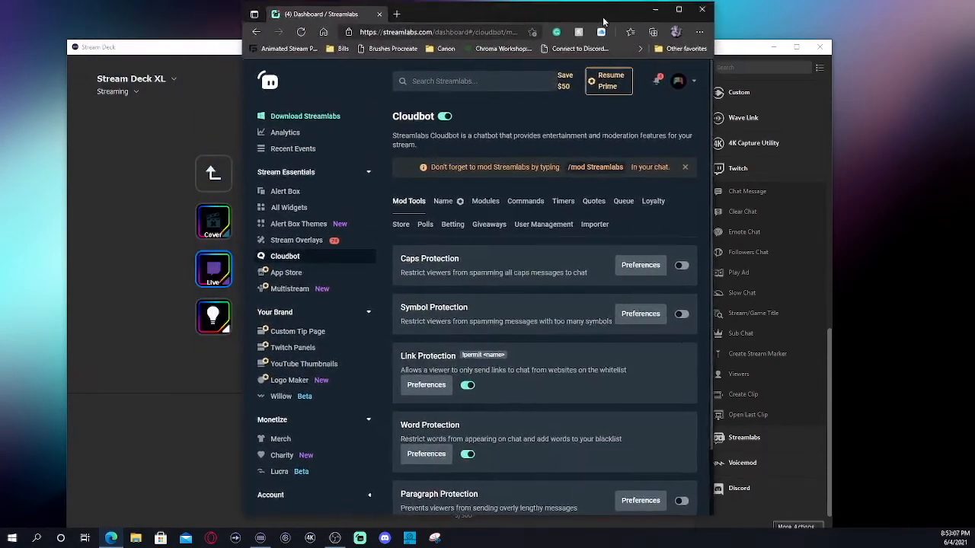
click(678, 9)
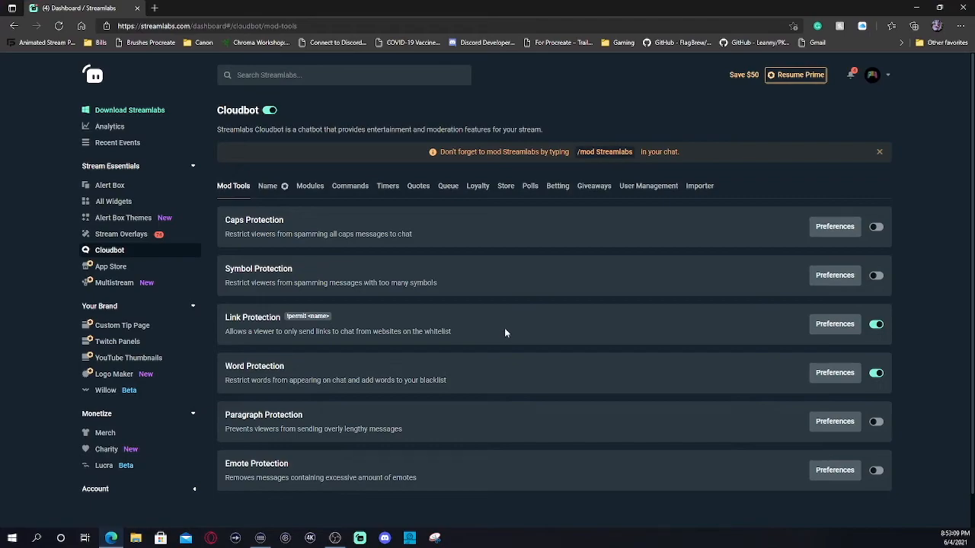
click(348, 187)
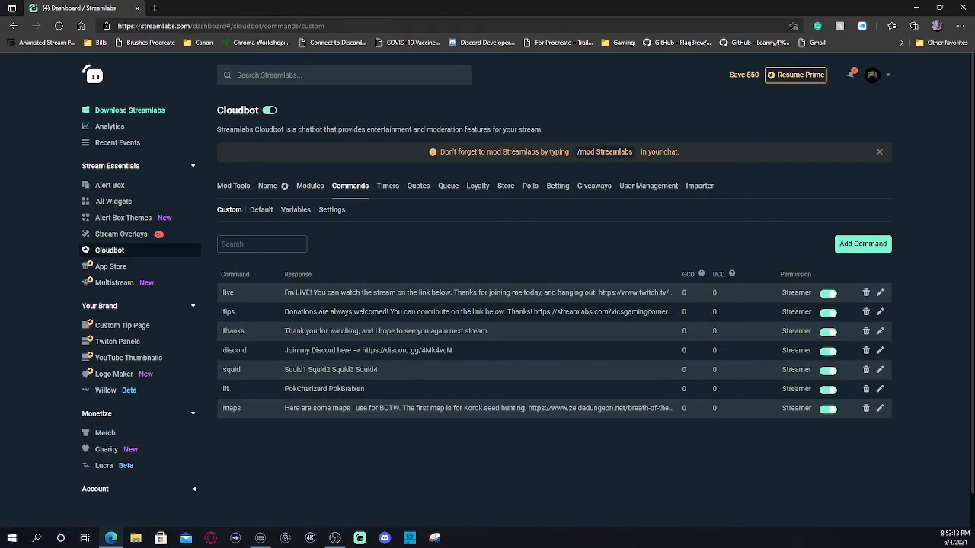
scroll(331, 332, down, 2)
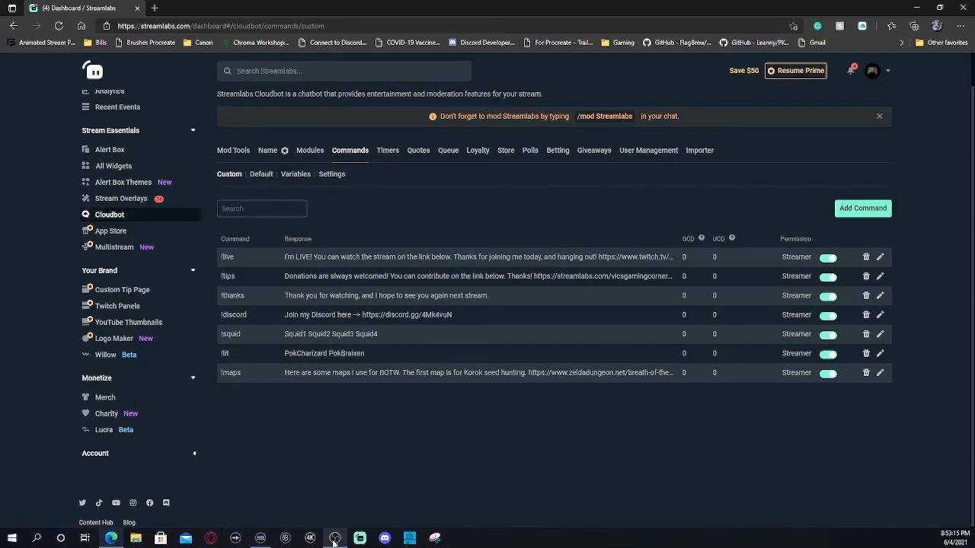
Bring Stream Deck back to the front, and move and narrow its window so the Cloudbot command names stay visible beside it.
click(259, 539)
drag(519, 47, 660, 39)
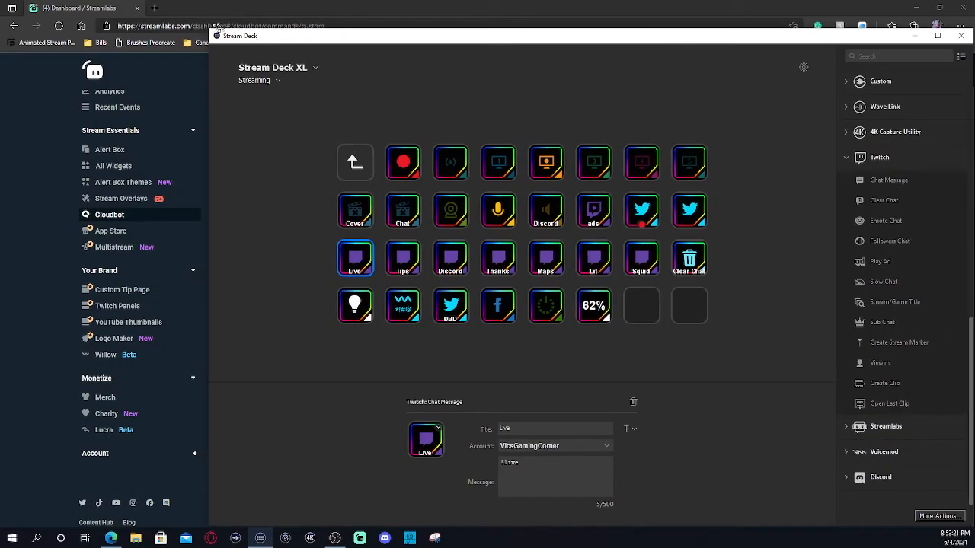
drag(217, 28, 434, 4)
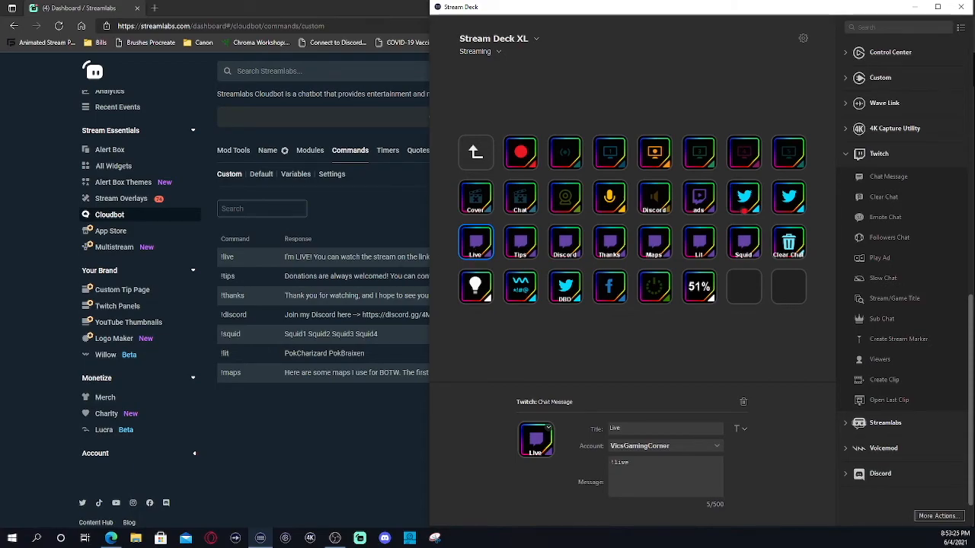
Compare the Live and Tips key messages with the !live and !tips responses in Cloudbot's custom command list.
click(267, 256)
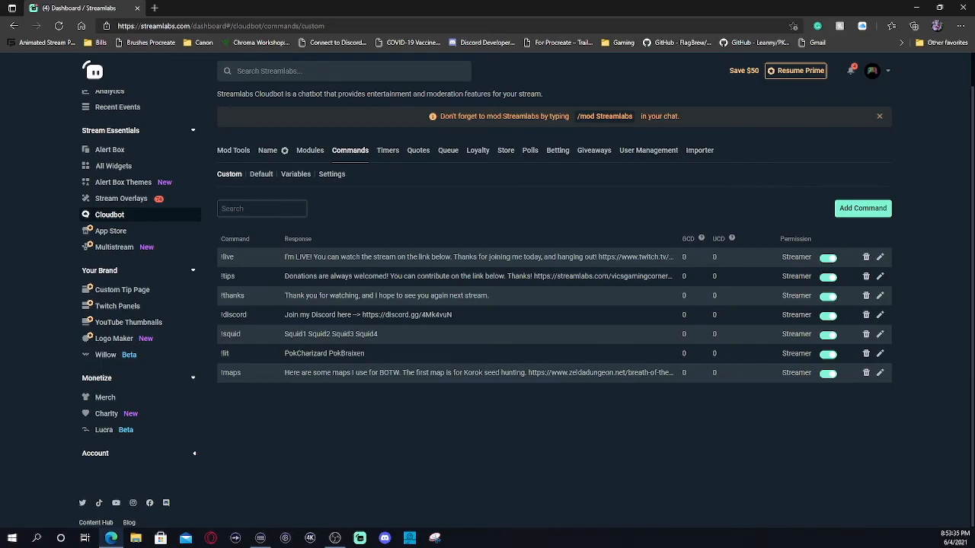
click(260, 537)
click(521, 242)
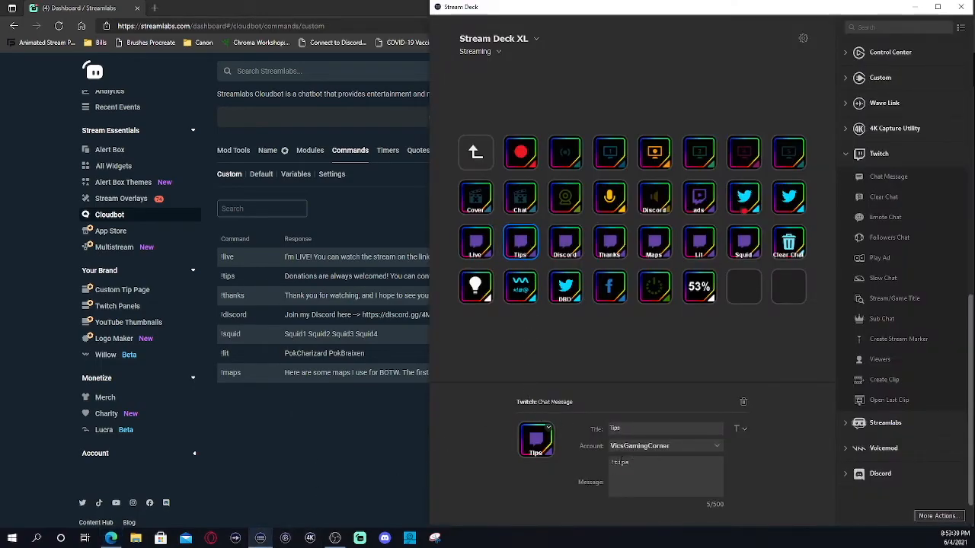
click(268, 279)
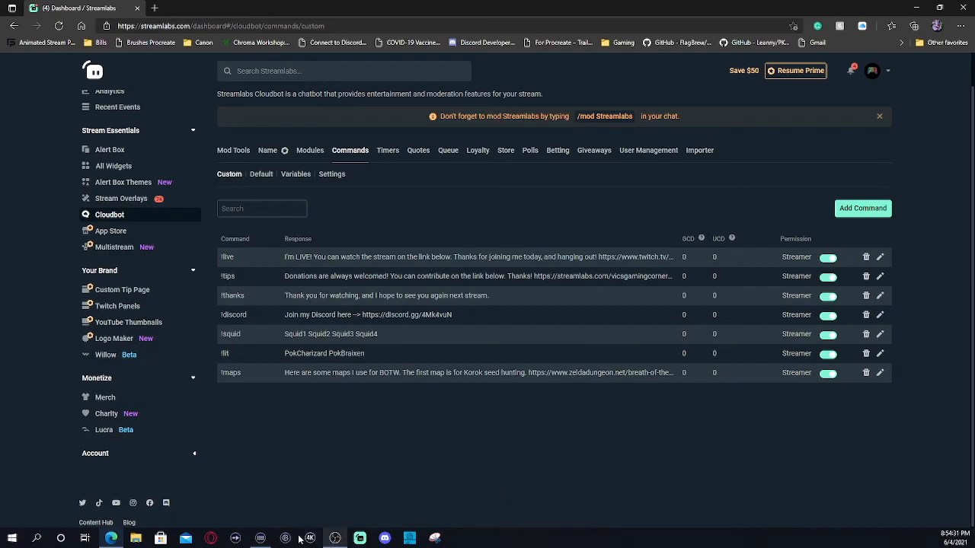
click(259, 539)
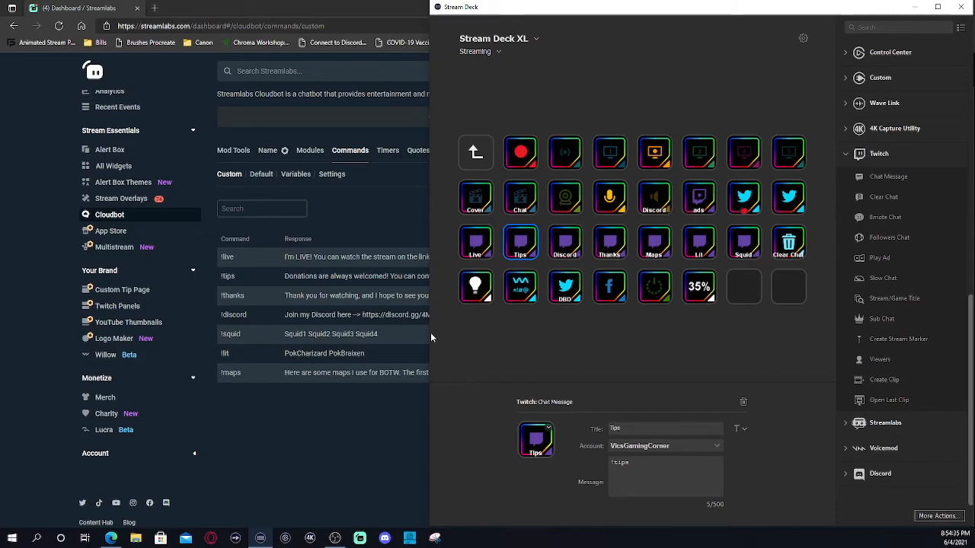
Widen the Stream Deck window, and inspect the Discord, Maps, Lit and Squid chat message keys.
drag(429, 333, 197, 330)
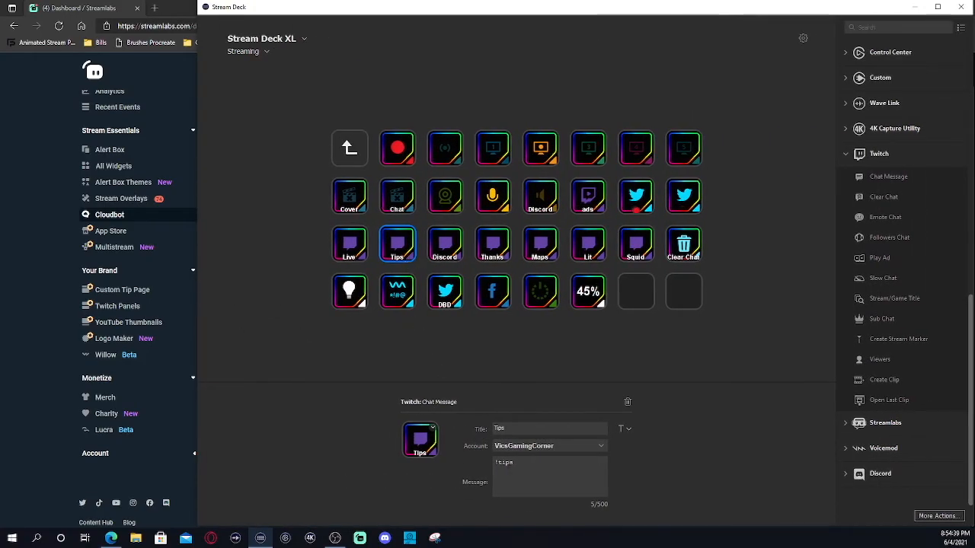
click(453, 253)
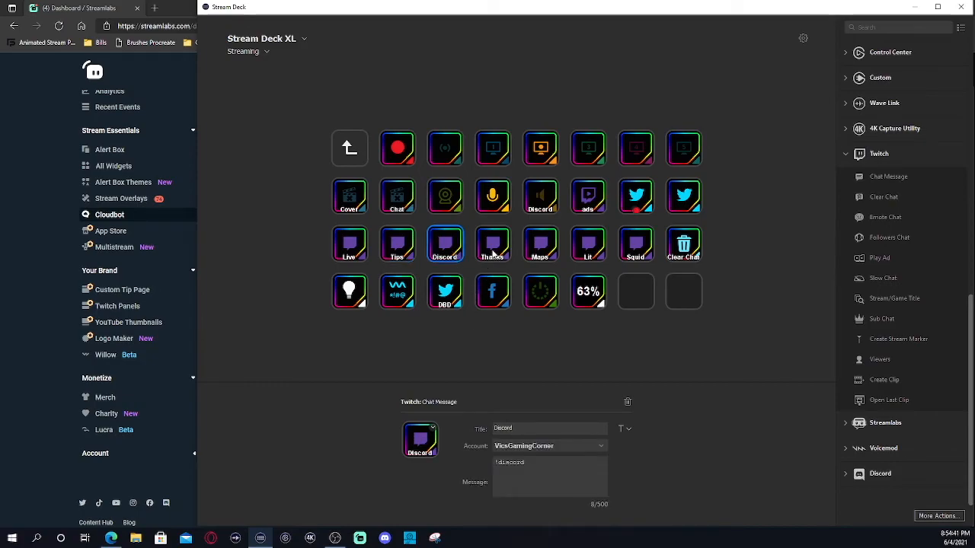
click(540, 244)
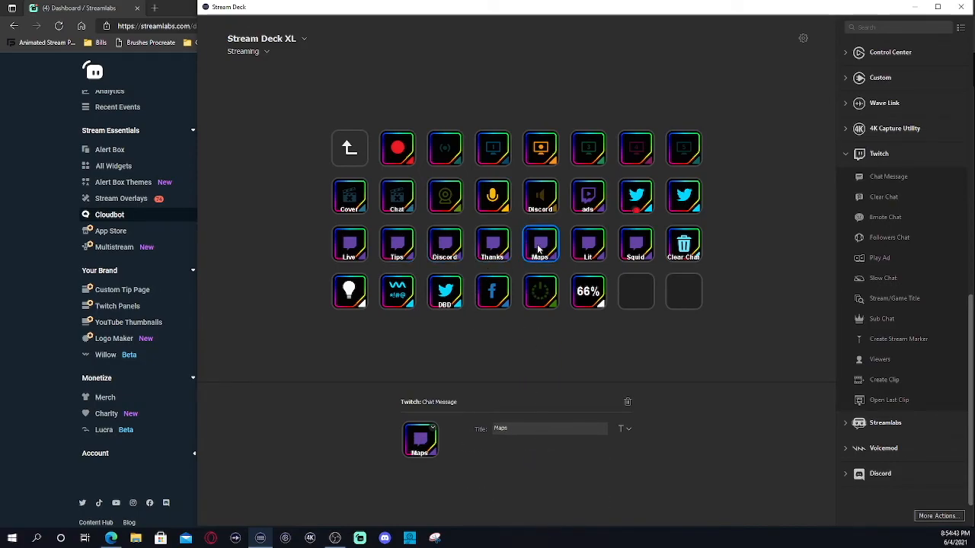
click(571, 255)
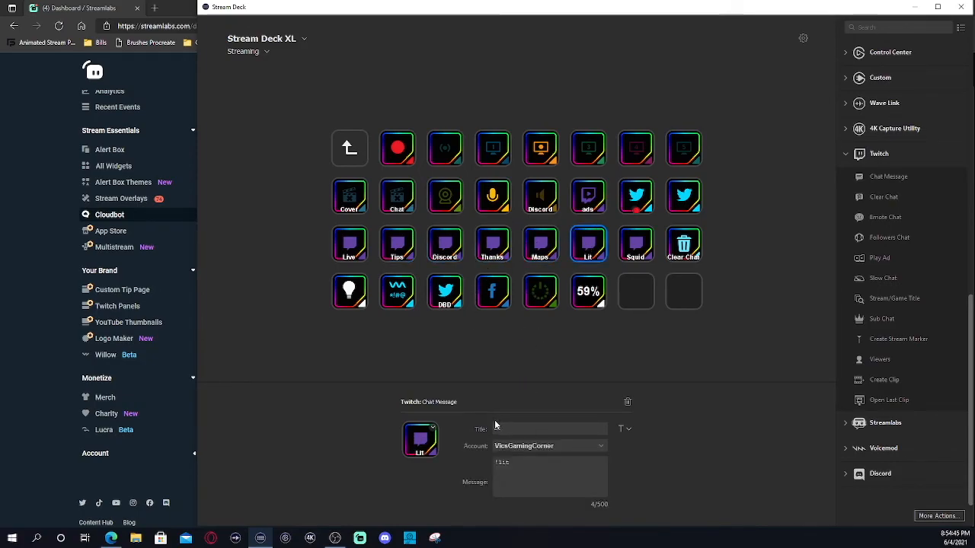
click(635, 244)
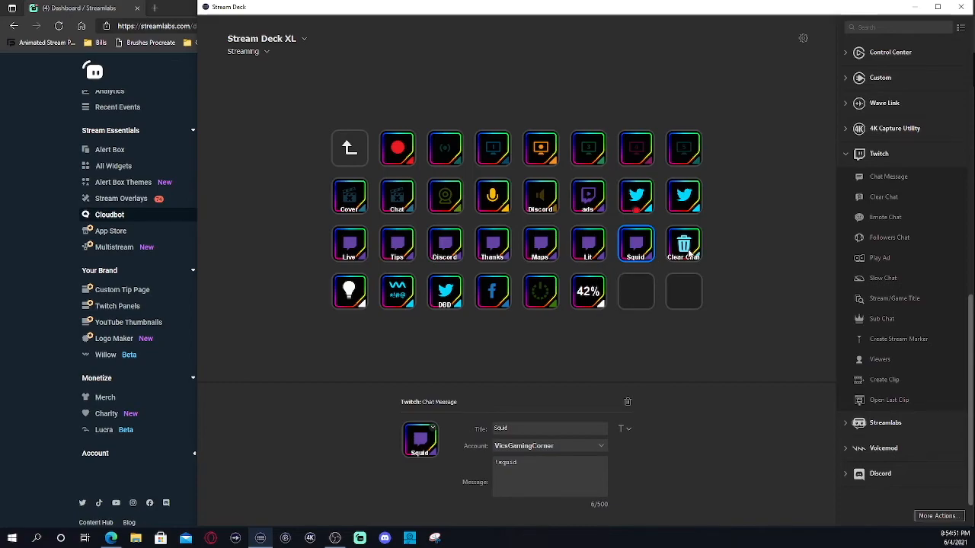
Inspect the light bulb folder key and the Voicemod Instant Censor Beep key in the last row.
click(352, 291)
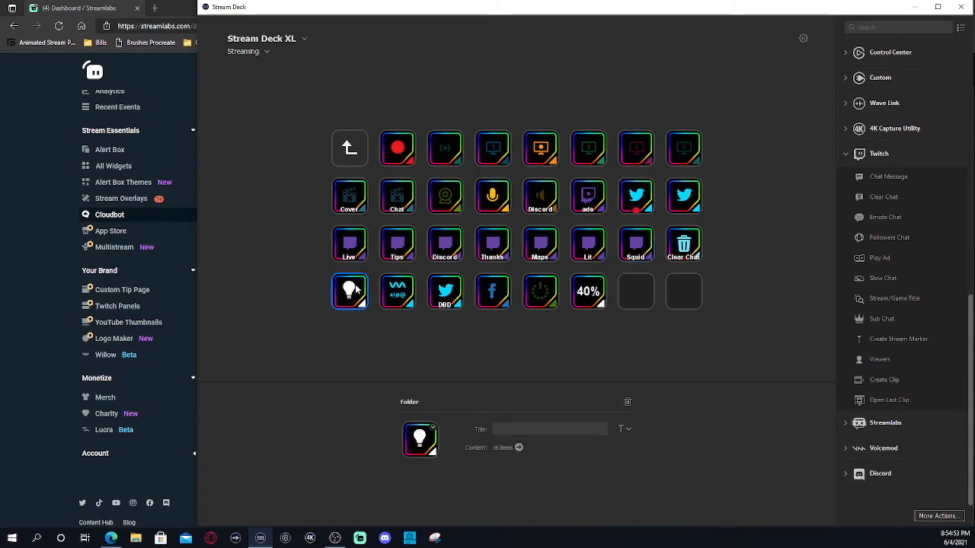
click(400, 288)
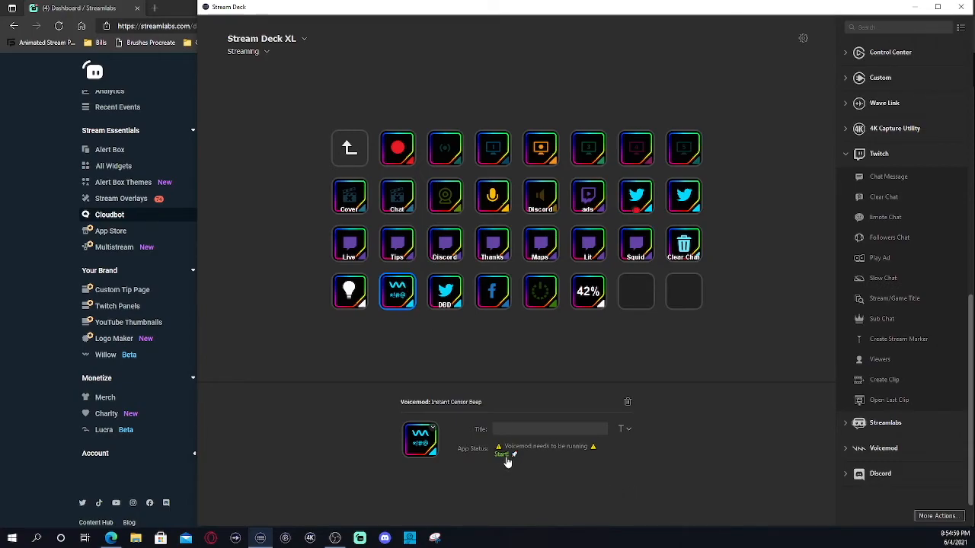
click(358, 301)
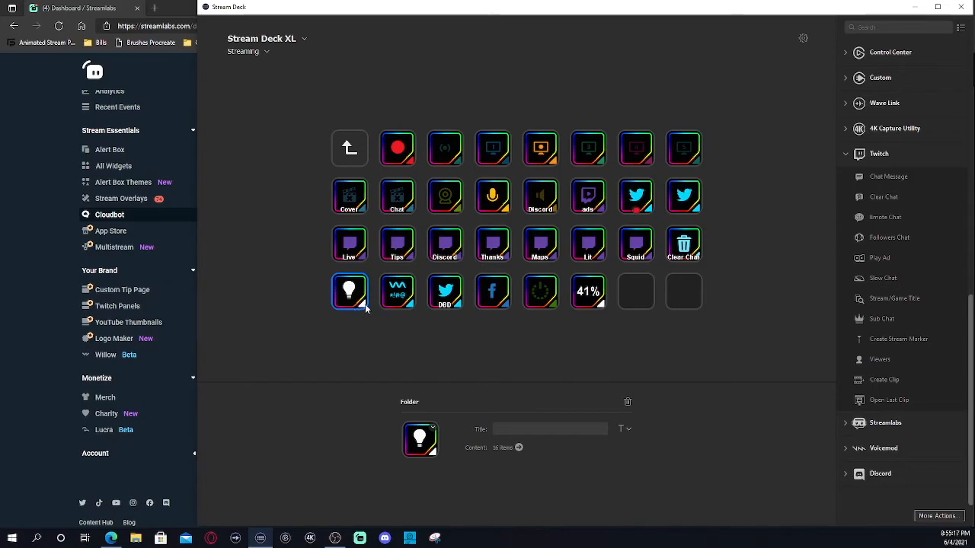
click(385, 303)
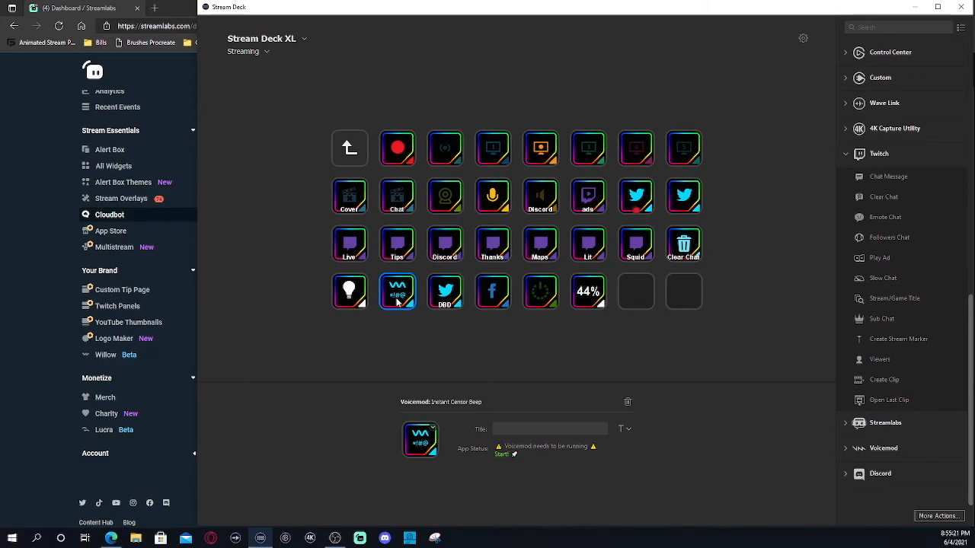
right_click(394, 301)
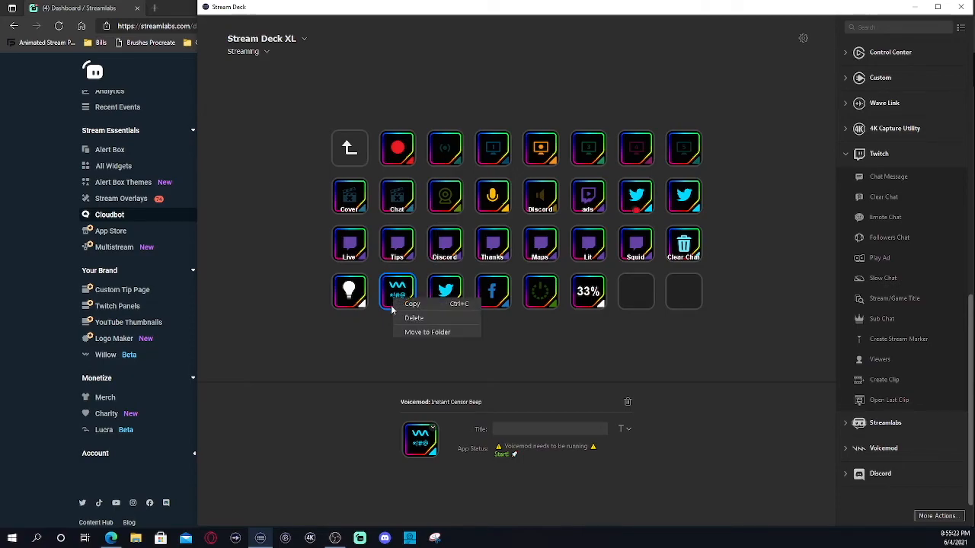
click(381, 322)
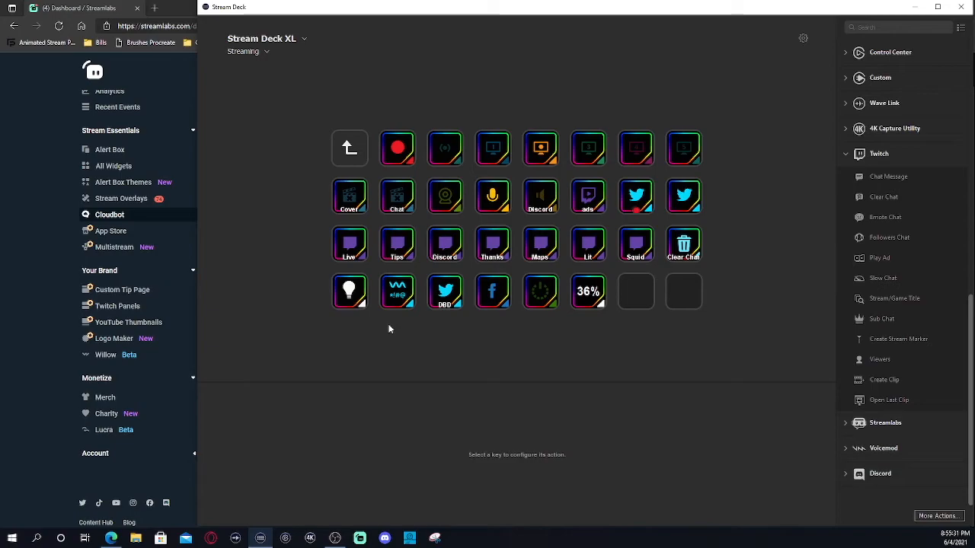
Inspect the DBD tweet key and the Facebook multi-action key, dismissing the image file selection.
click(455, 299)
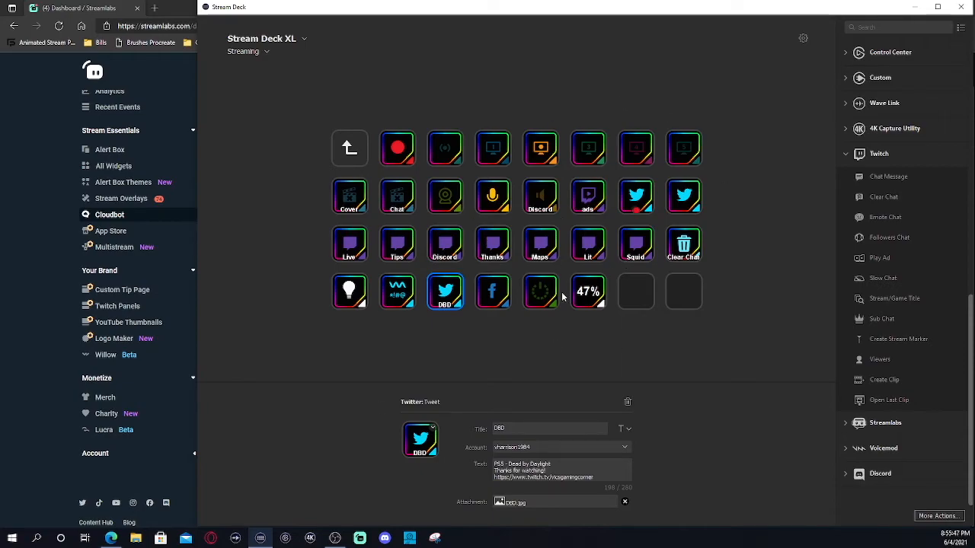
click(493, 291)
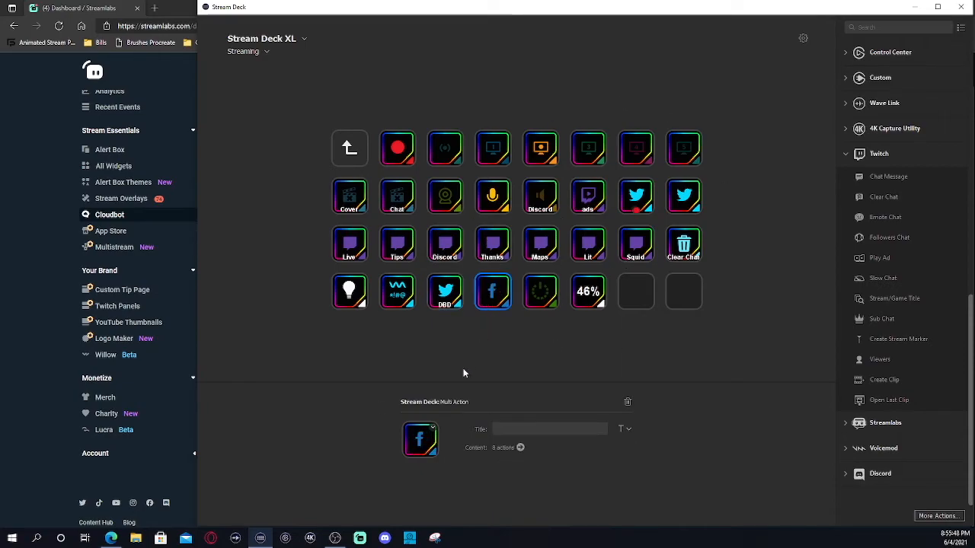
click(418, 448)
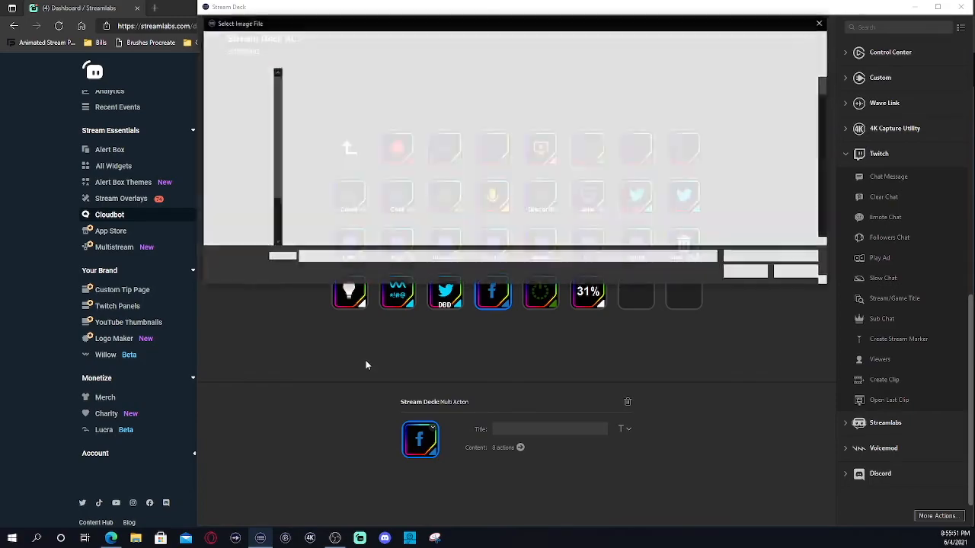
click(796, 272)
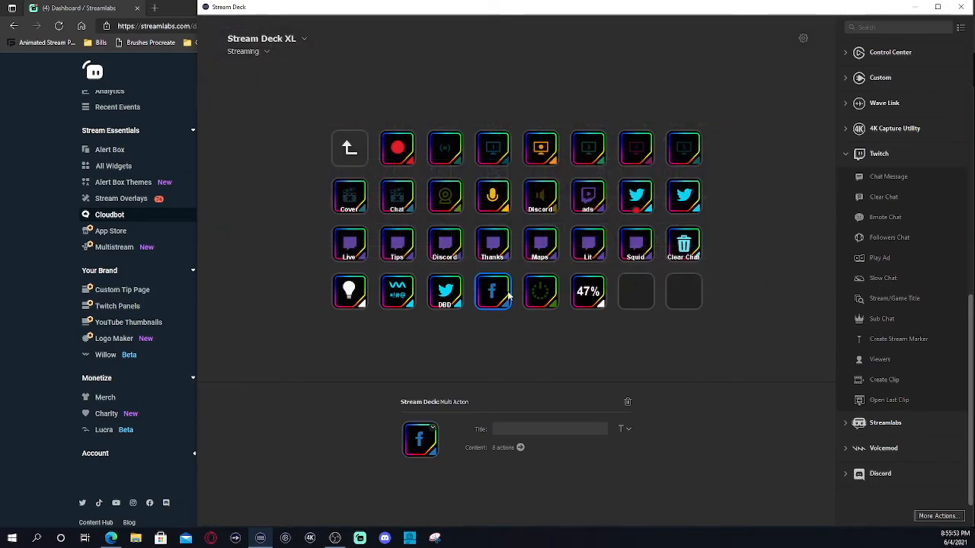
Open the Facebook key's multi-action and inspect its Facebook website, first delay, Post hotkey and Live text actions.
double_click(493, 293)
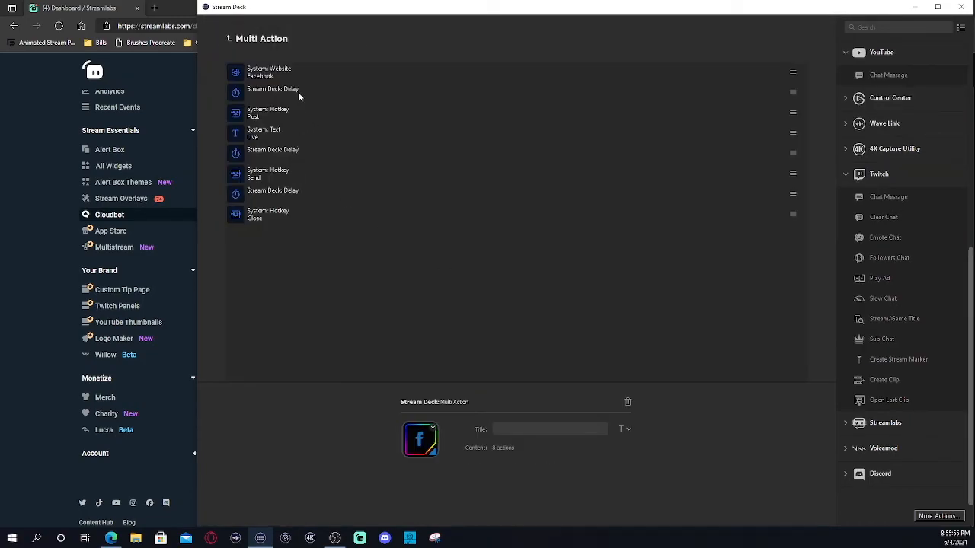
click(277, 79)
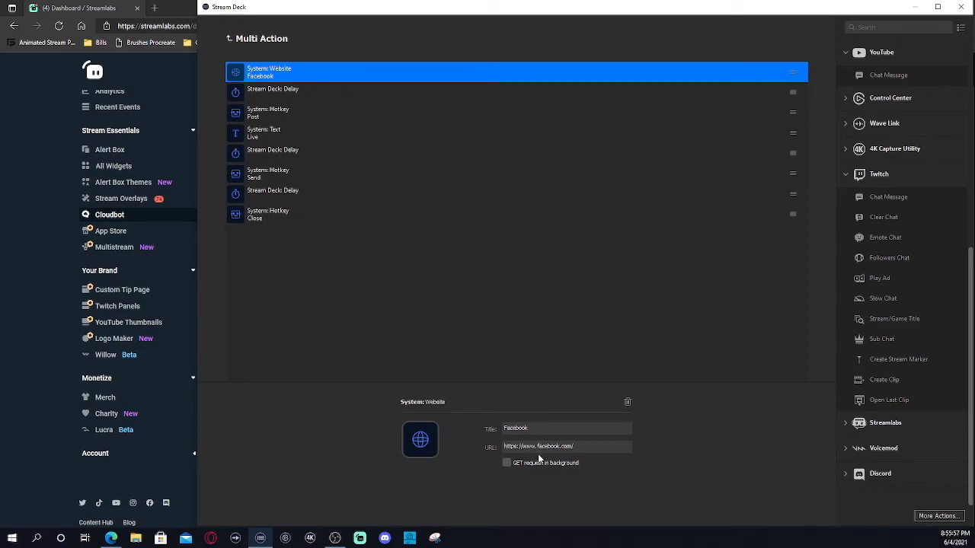
click(295, 94)
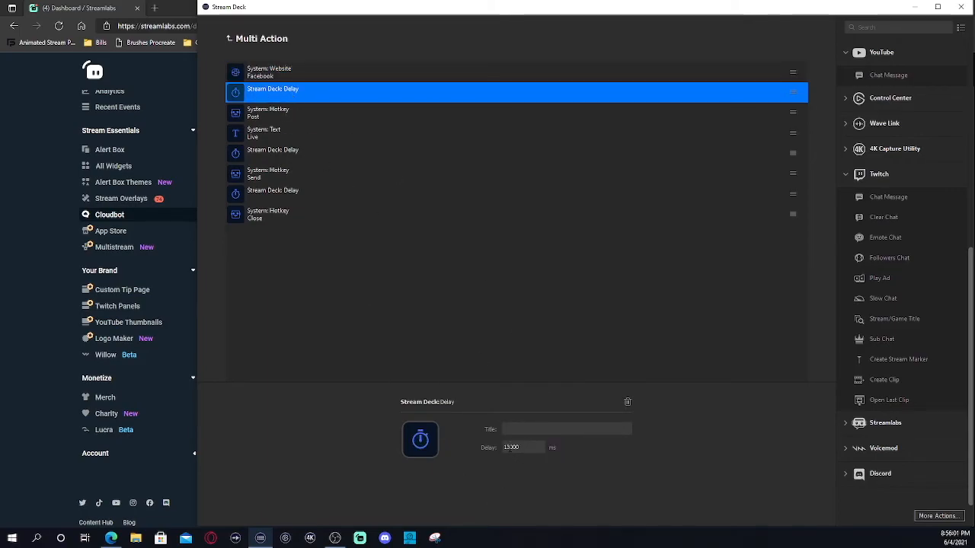
click(315, 111)
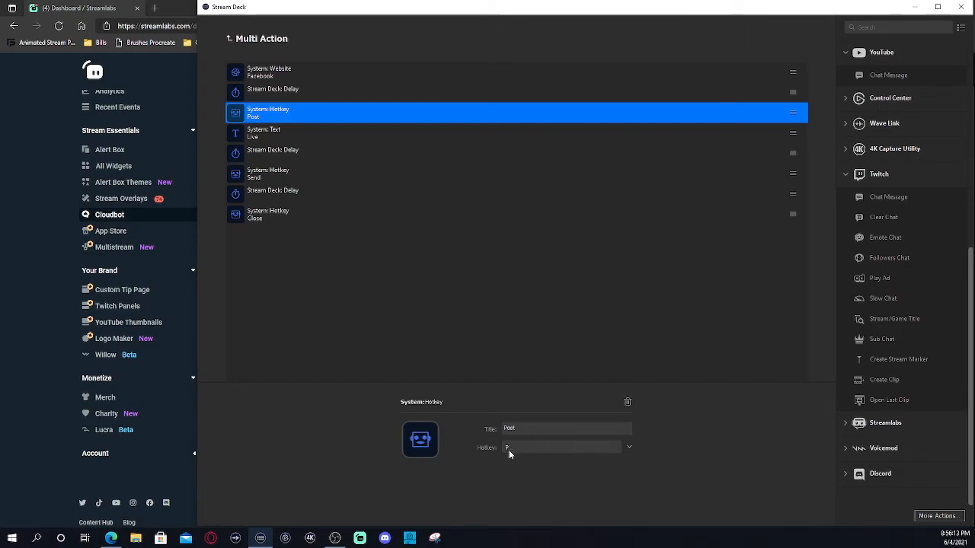
click(260, 141)
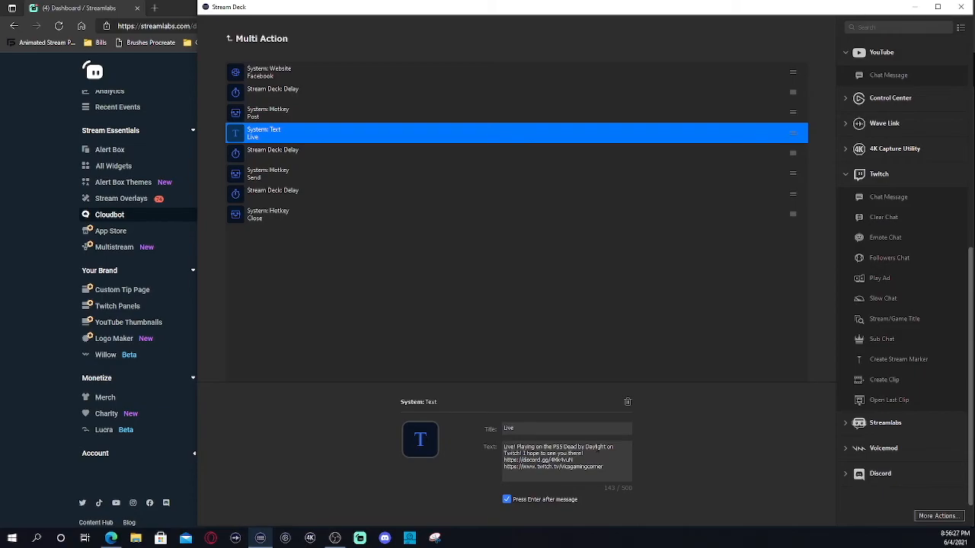
Inspect the multi-action's two remaining delays and its Send and Close hotkeys, and return to the key grid.
click(295, 154)
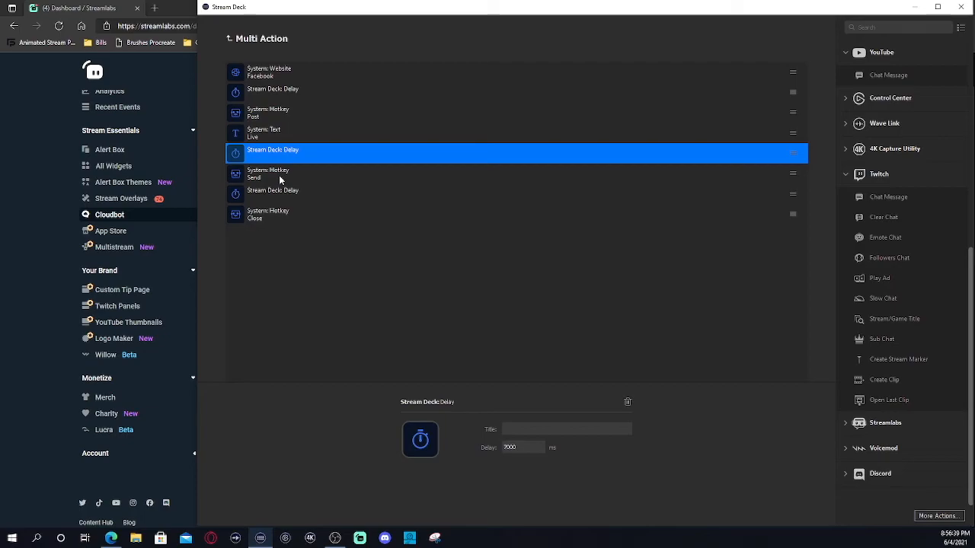
click(280, 176)
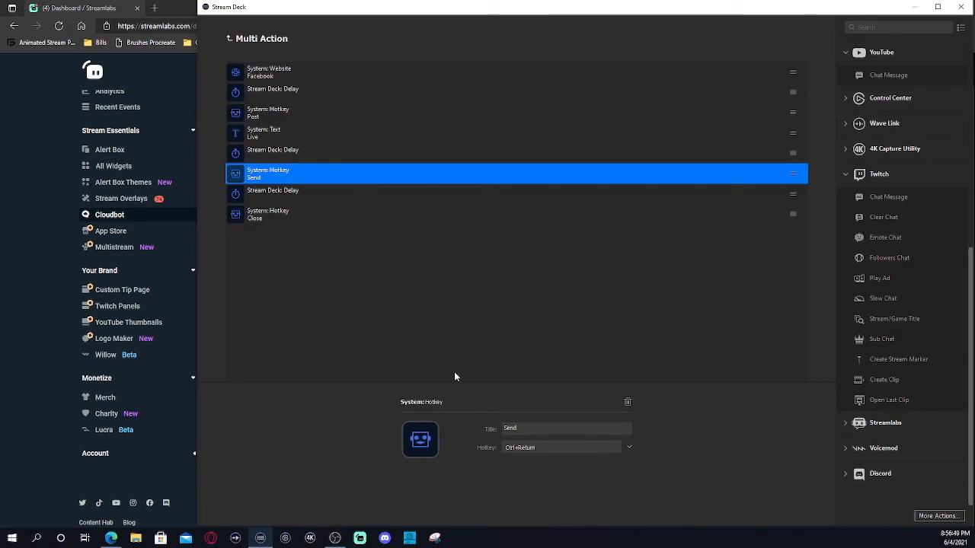
click(280, 195)
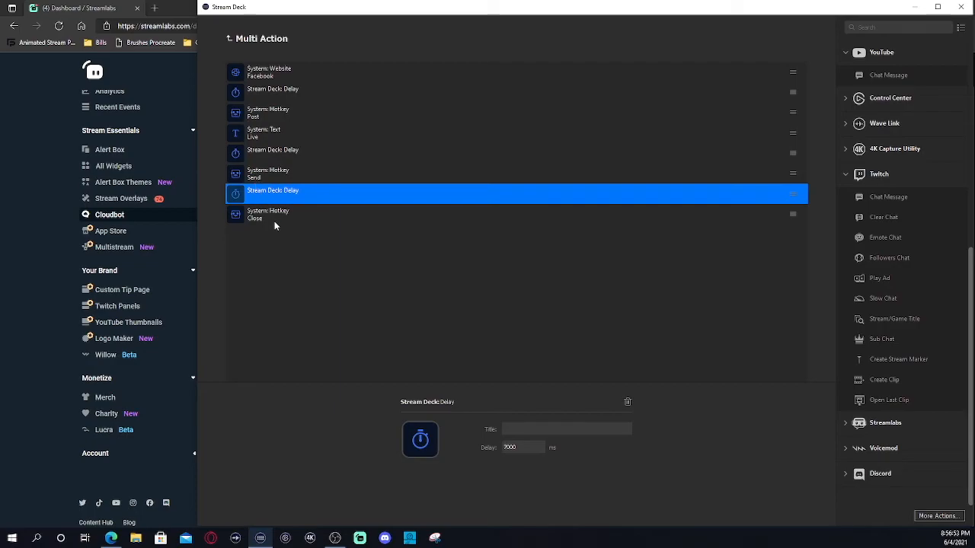
click(269, 217)
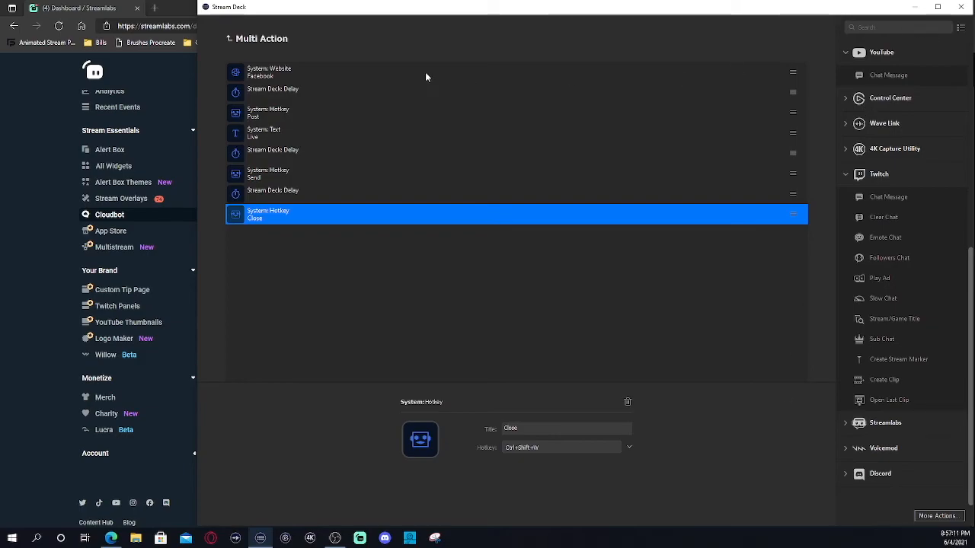
click(229, 41)
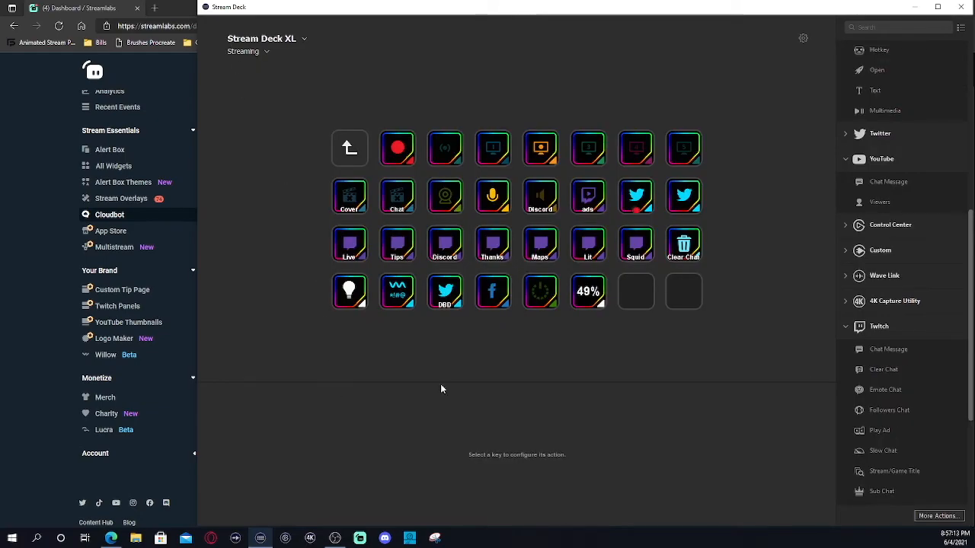
Inspect the empty key and the CPU key in the last row, and leave the folder for the main page.
click(638, 304)
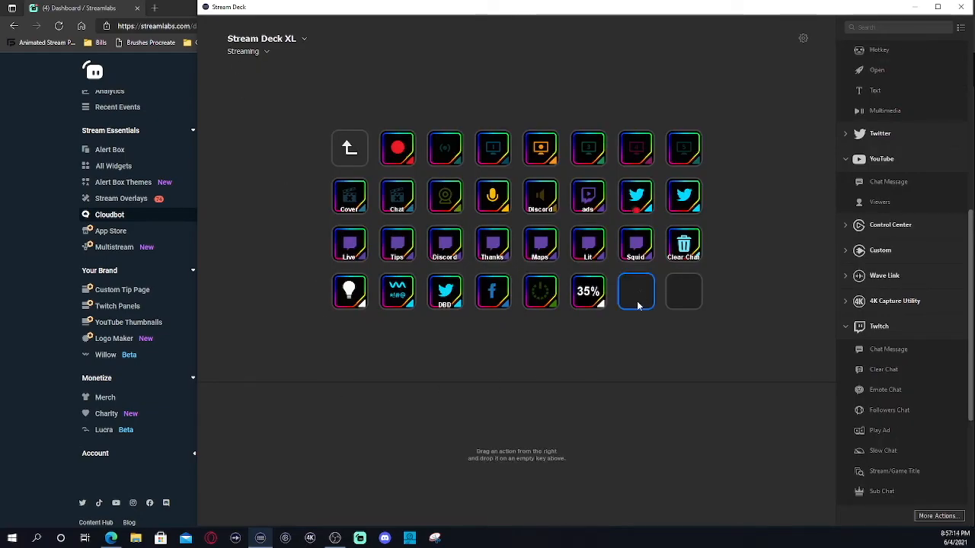
click(587, 300)
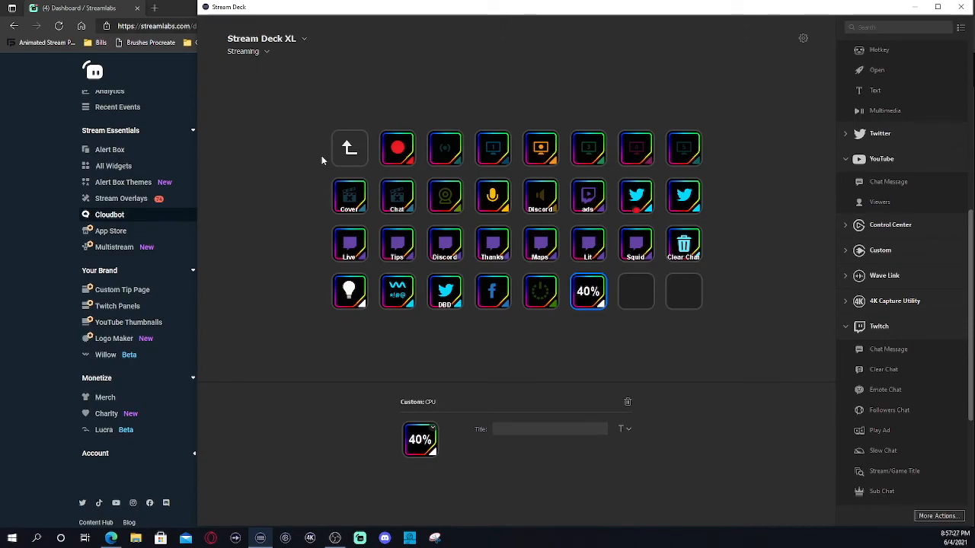
click(347, 152)
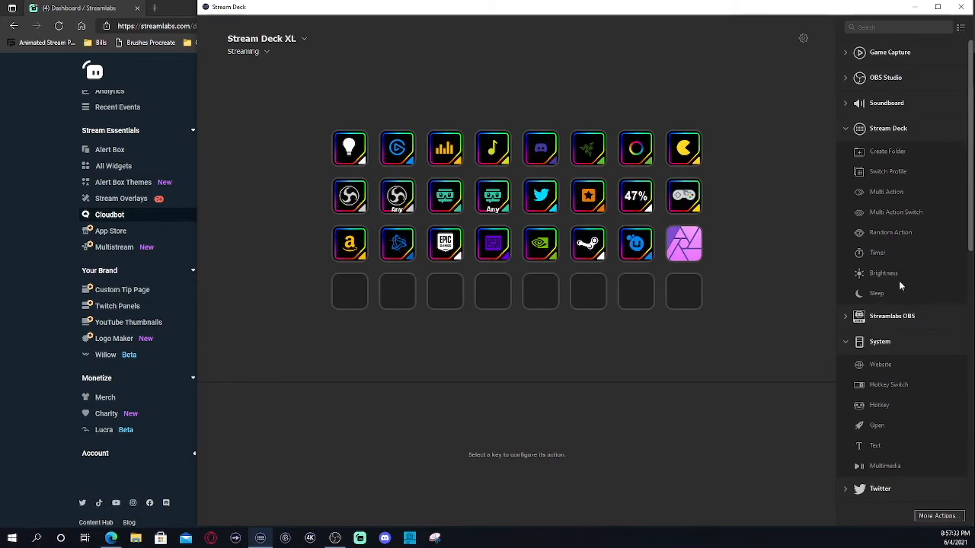
Try out a YouTube Viewers action on the first key of the empty last row, and delete it.
scroll(889, 343, down, 3)
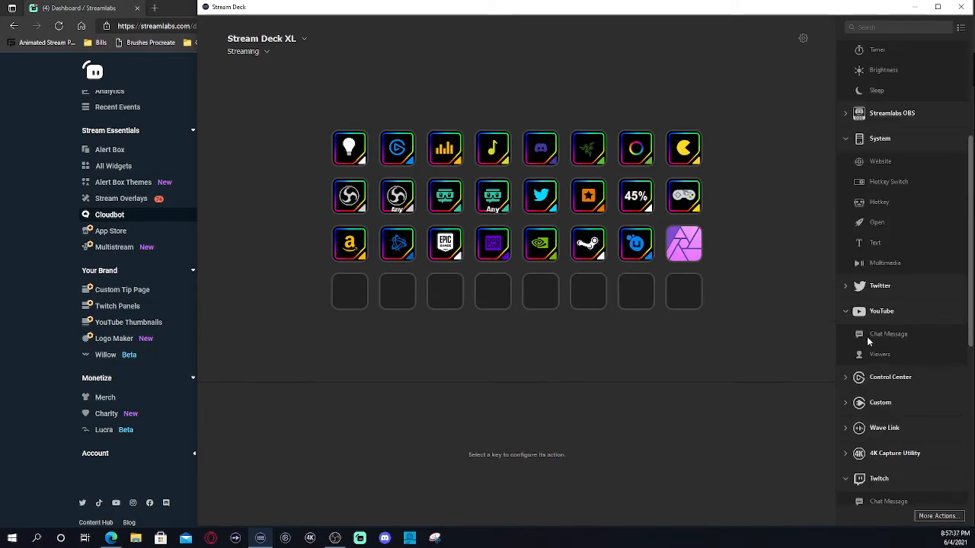
drag(862, 358, 348, 301)
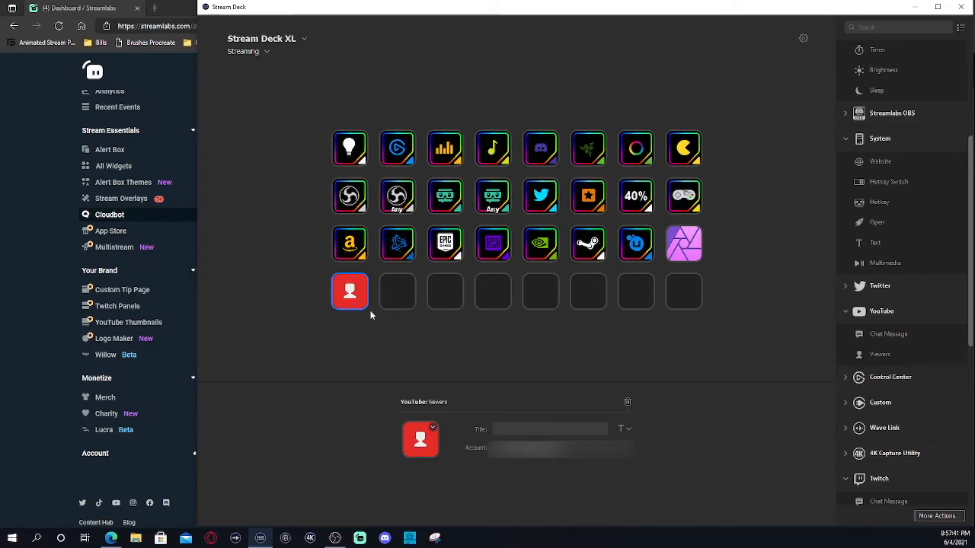
right_click(352, 302)
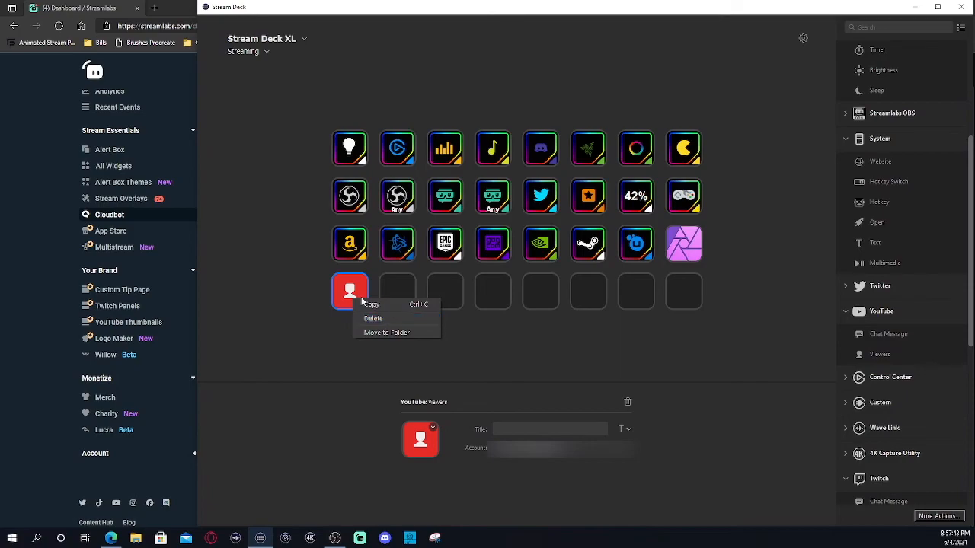
click(343, 295)
right_click(360, 303)
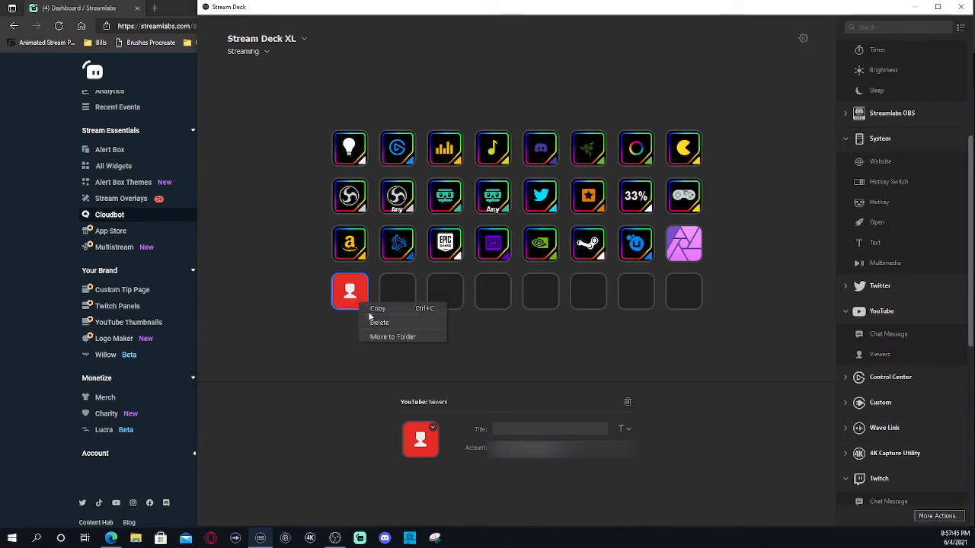
click(389, 329)
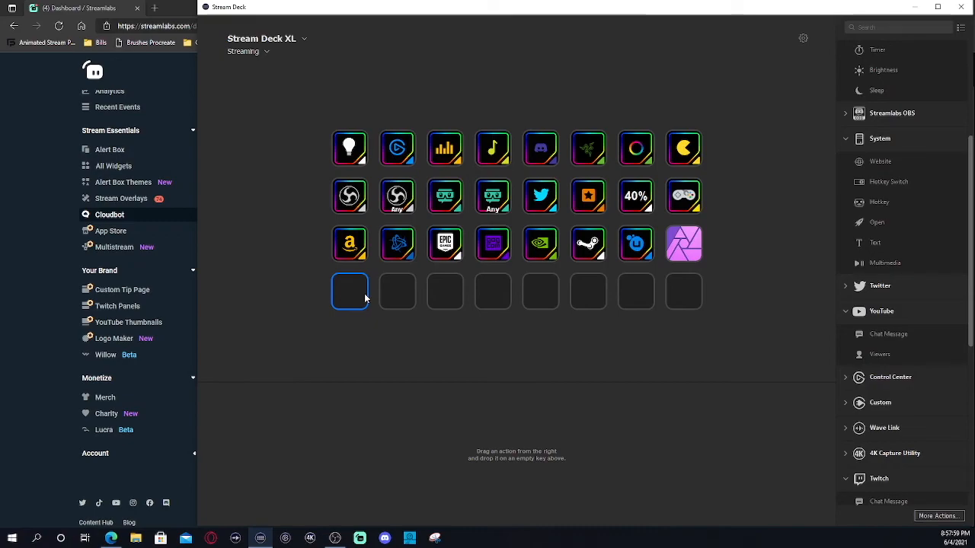
Switch to the browser showing the Streamlabs Cloudbot page and close its window.
click(26, 227)
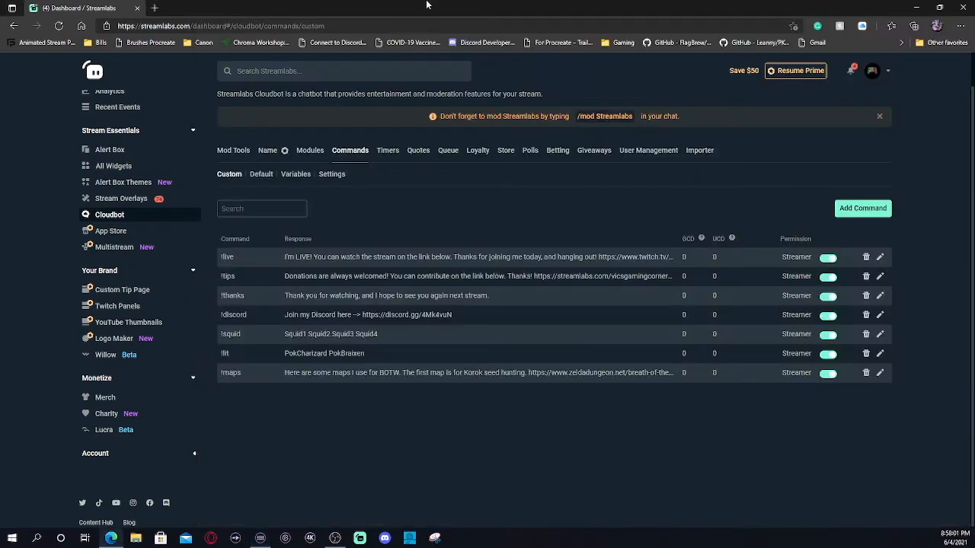
click(962, 6)
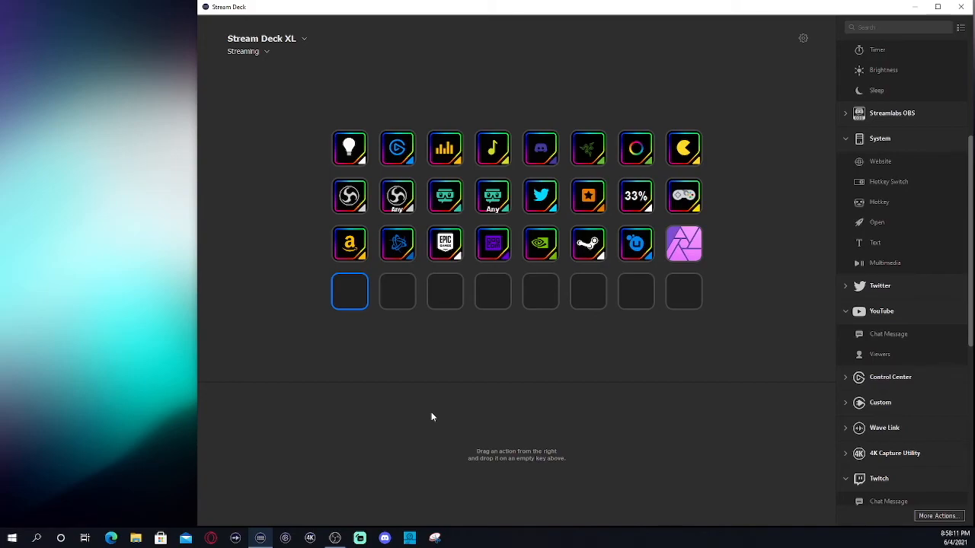
Try out a System Hotkey action on the first key of the last row, start its hotkey assignment, and delete it.
scroll(913, 309, up, 3)
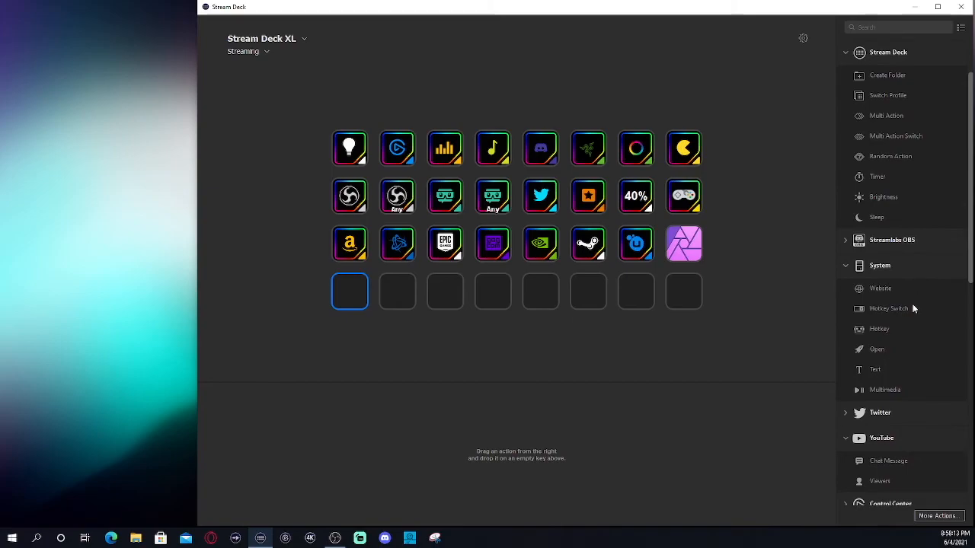
drag(883, 328, 354, 303)
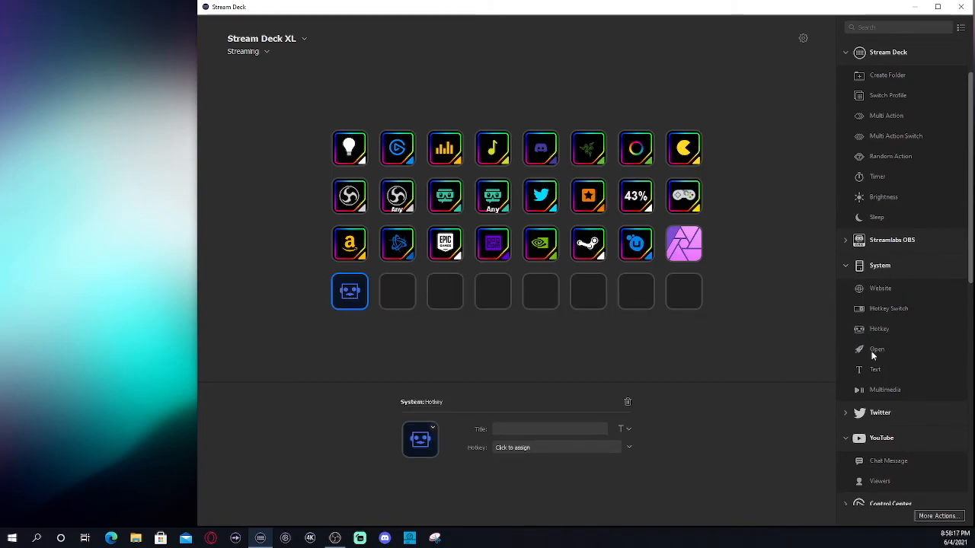
click(522, 448)
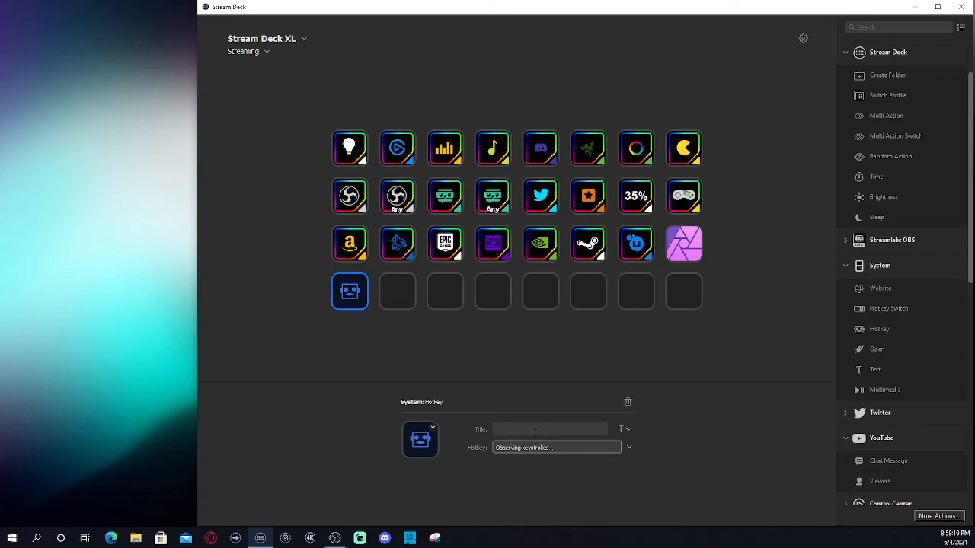
right_click(366, 301)
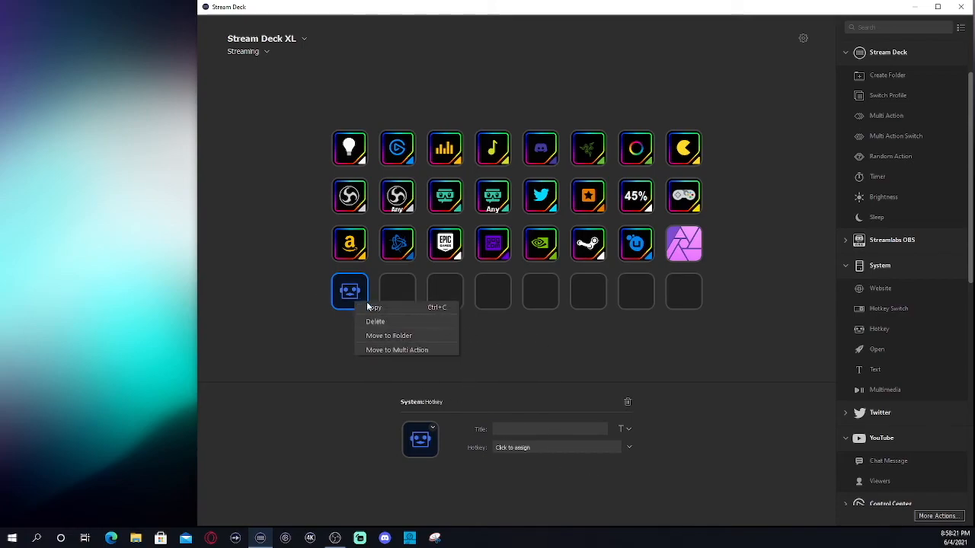
click(415, 324)
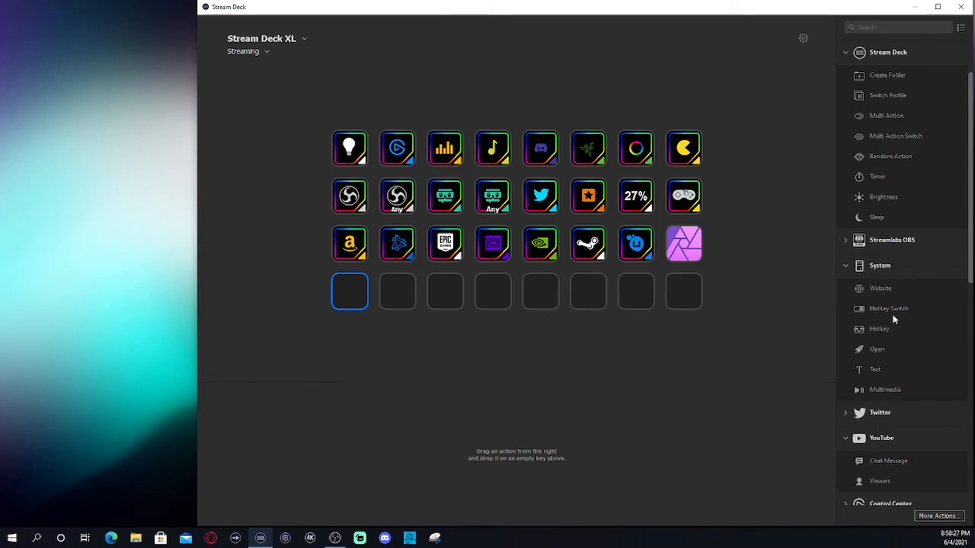
Inspect the orange star key's app command, and try out and delete a System Website action on the last row's first key.
click(584, 210)
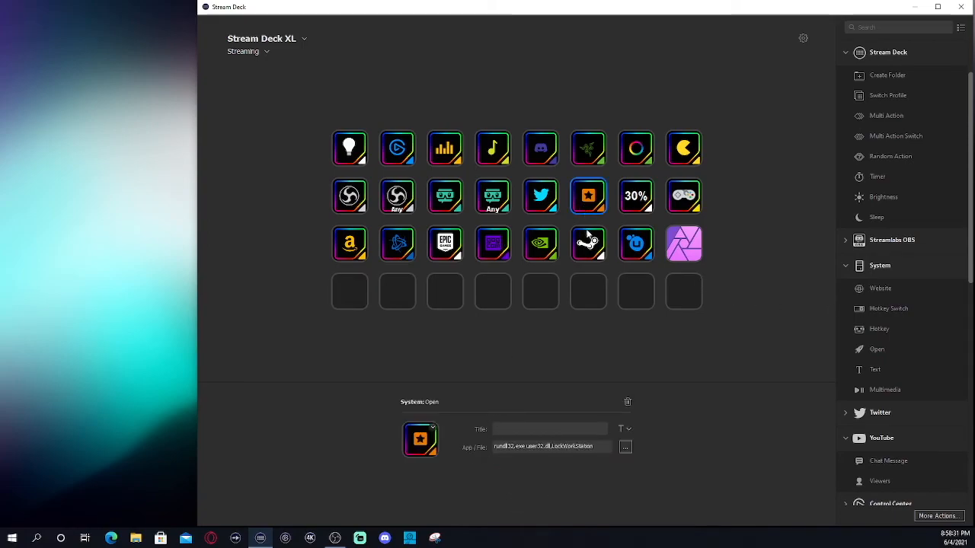
drag(866, 290, 347, 304)
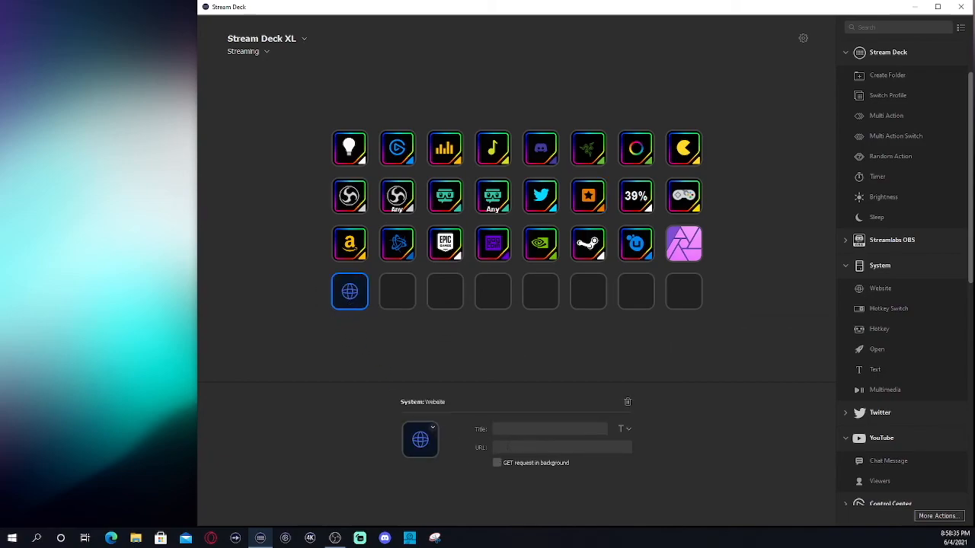
right_click(353, 295)
click(397, 317)
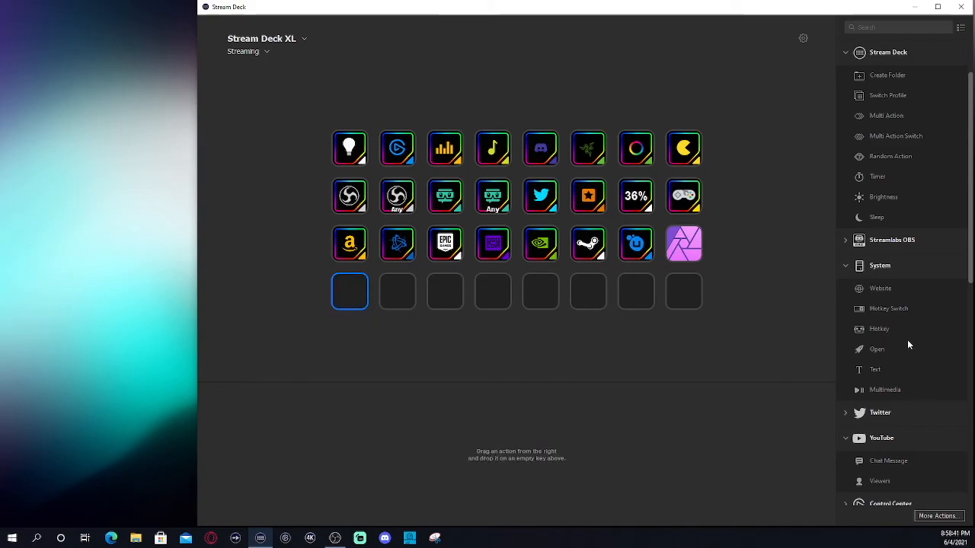
Try out a System Open action on the first key of the last row, and delete it.
scroll(907, 340, down, 1)
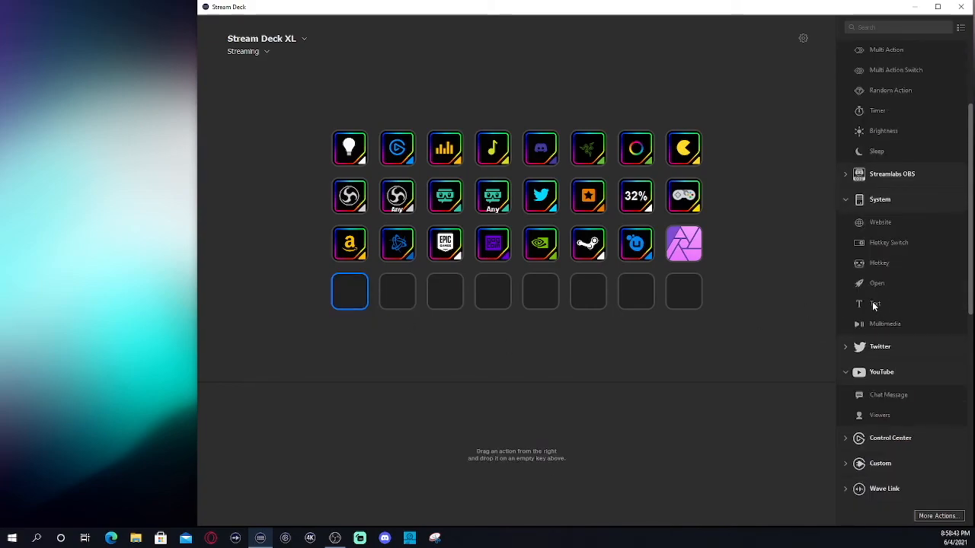
drag(861, 284, 350, 295)
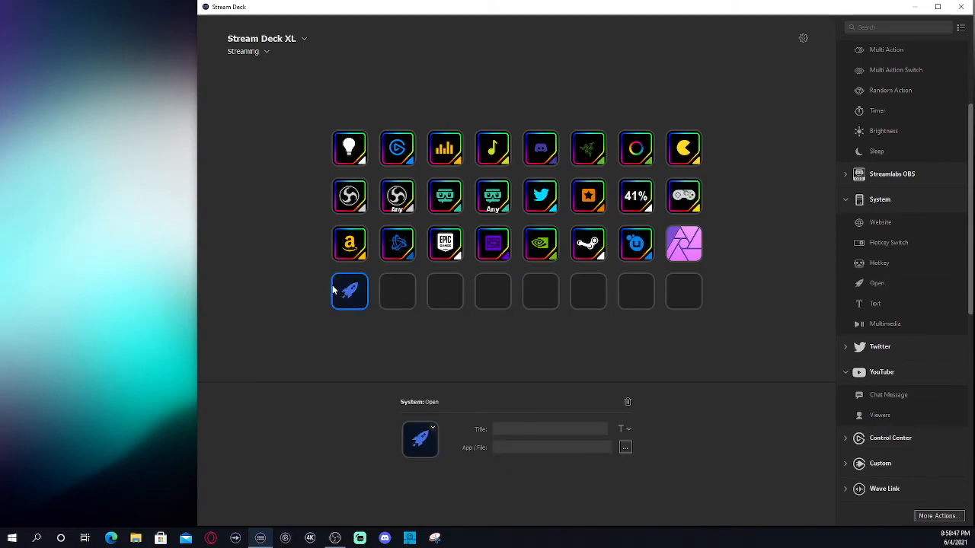
right_click(356, 306)
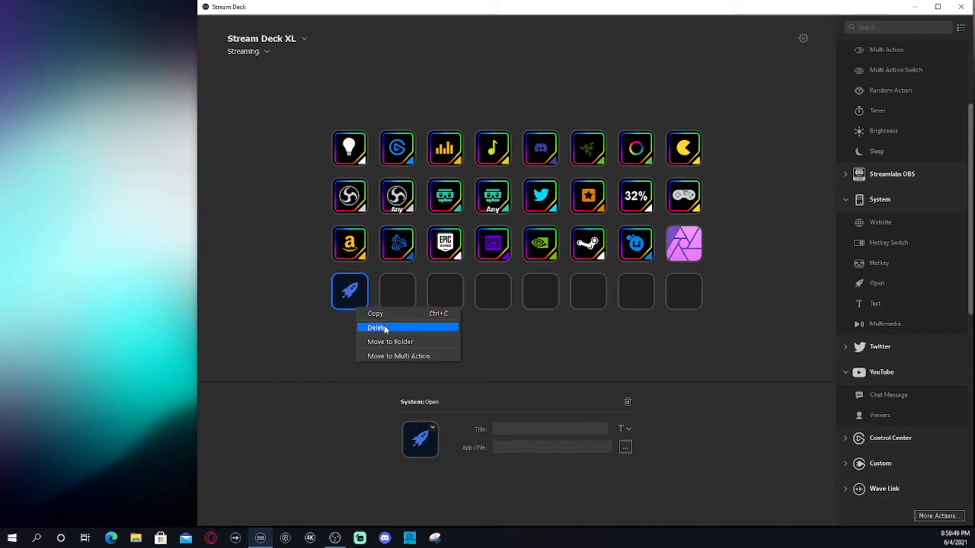
click(384, 328)
Browse the custom icon image files for the Amazon Games key in the third row, and dismiss the file selection.
click(356, 253)
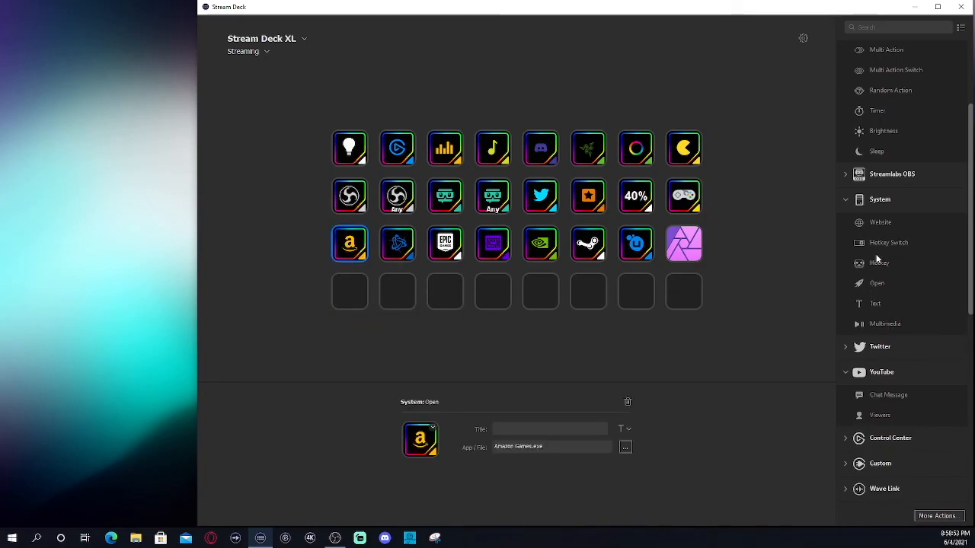
click(419, 443)
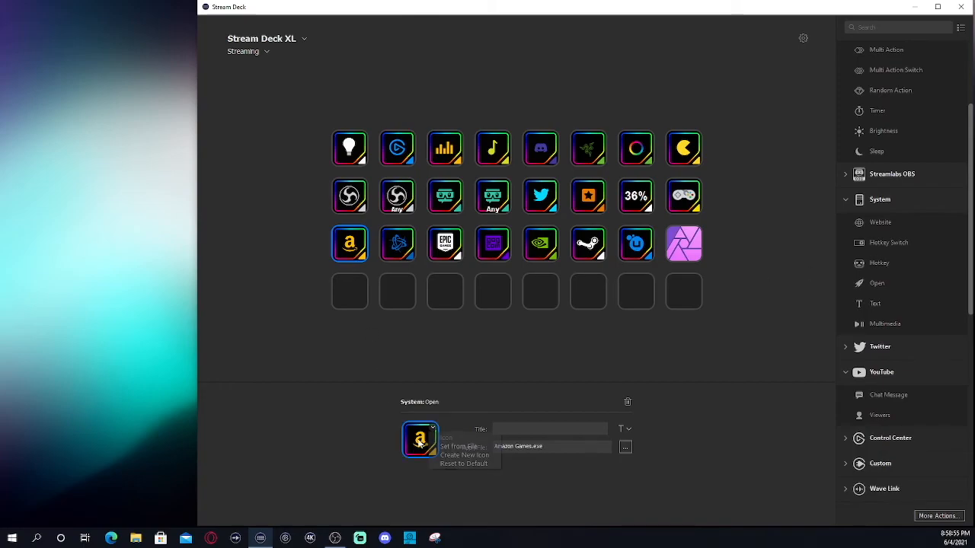
click(459, 447)
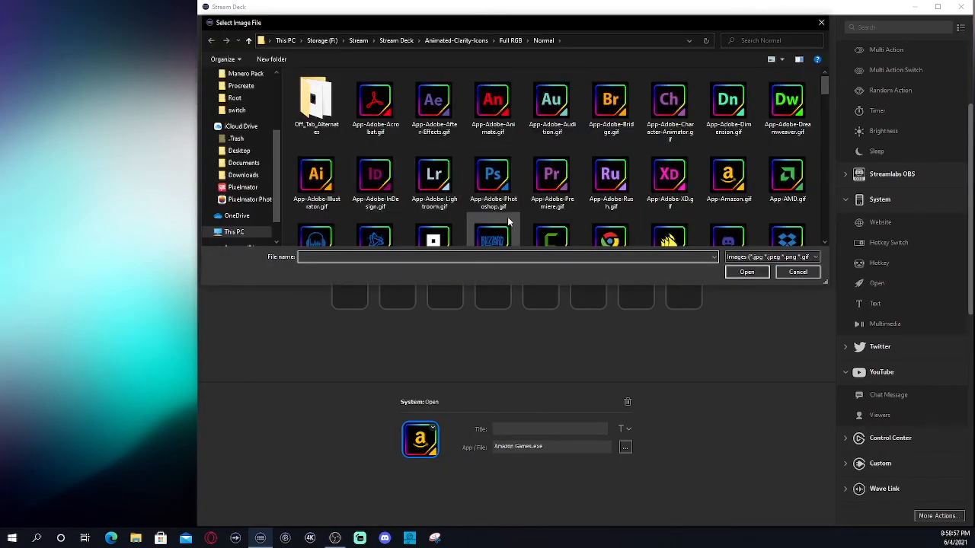
scroll(451, 216, down, 3)
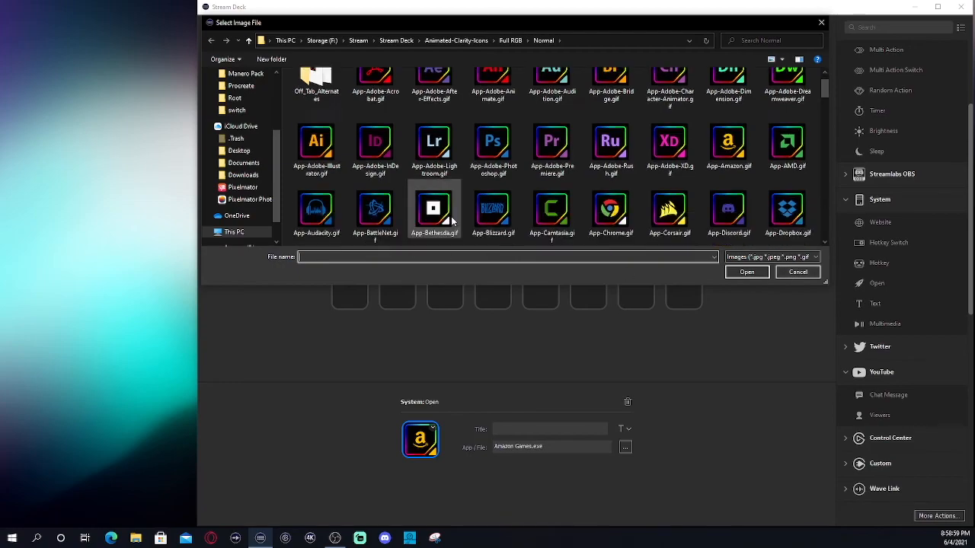
click(801, 271)
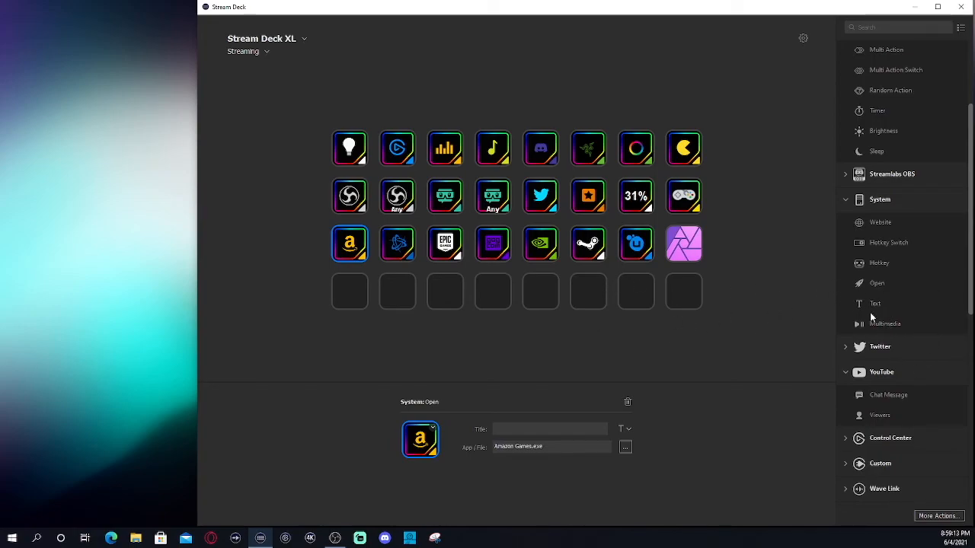
Look through the list of available actions down to the Twitch chat, ad and clip actions.
scroll(884, 250, down, 4)
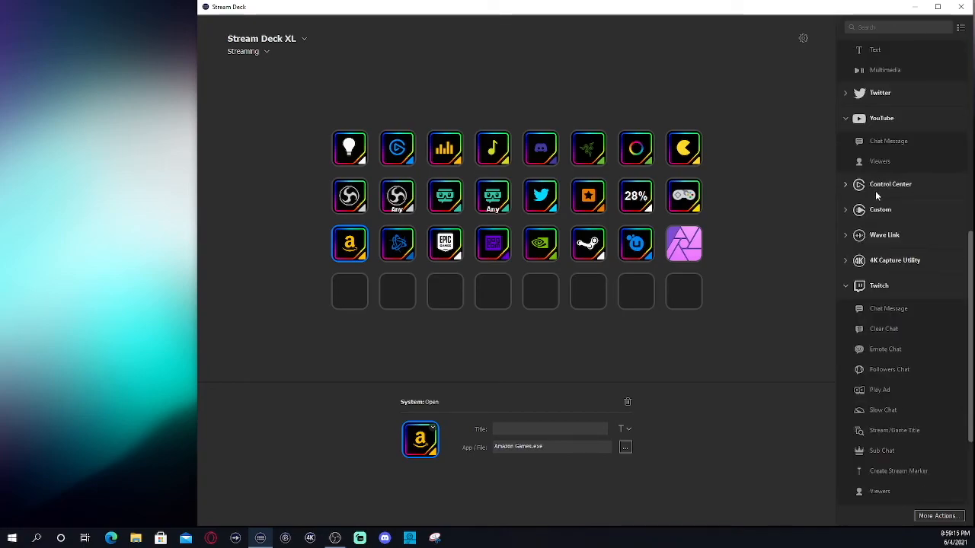
scroll(875, 190, up, 1)
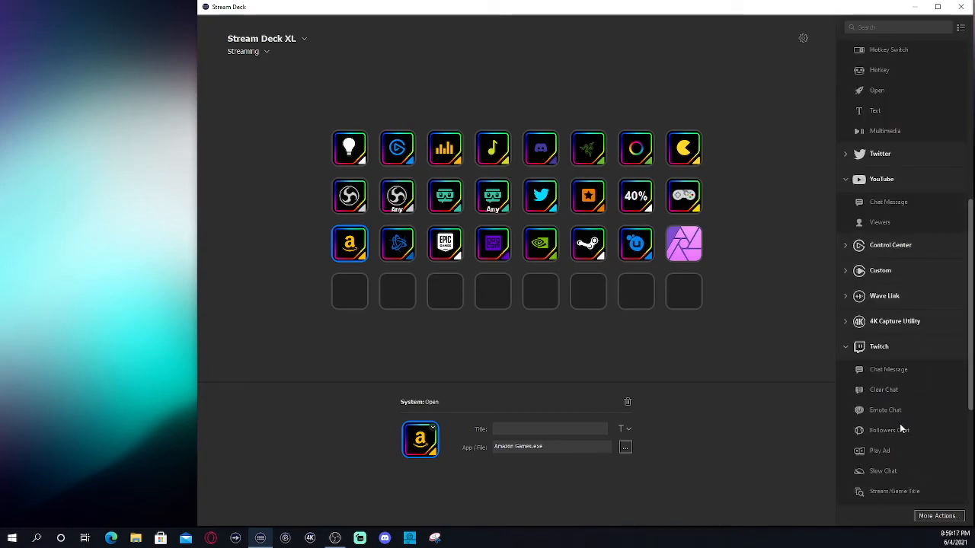
scroll(906, 411, down, 1)
scroll(915, 347, down, 1)
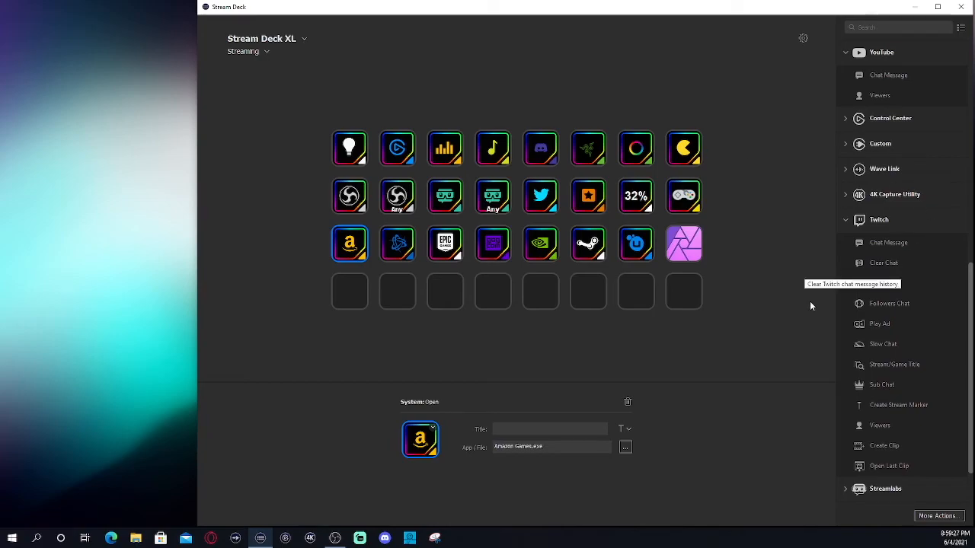
Switch to Discord, restore its window from full size, and move it off the main screen.
click(390, 536)
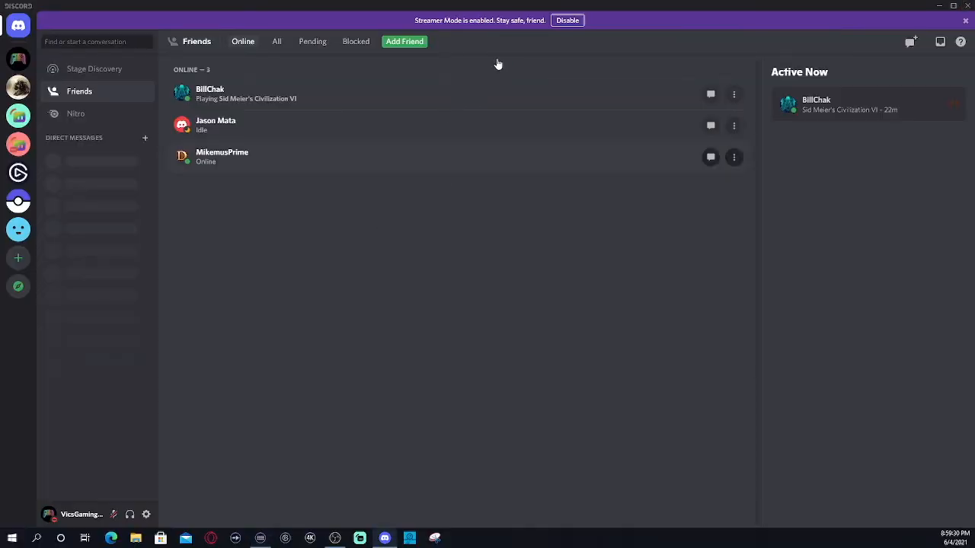
click(953, 6)
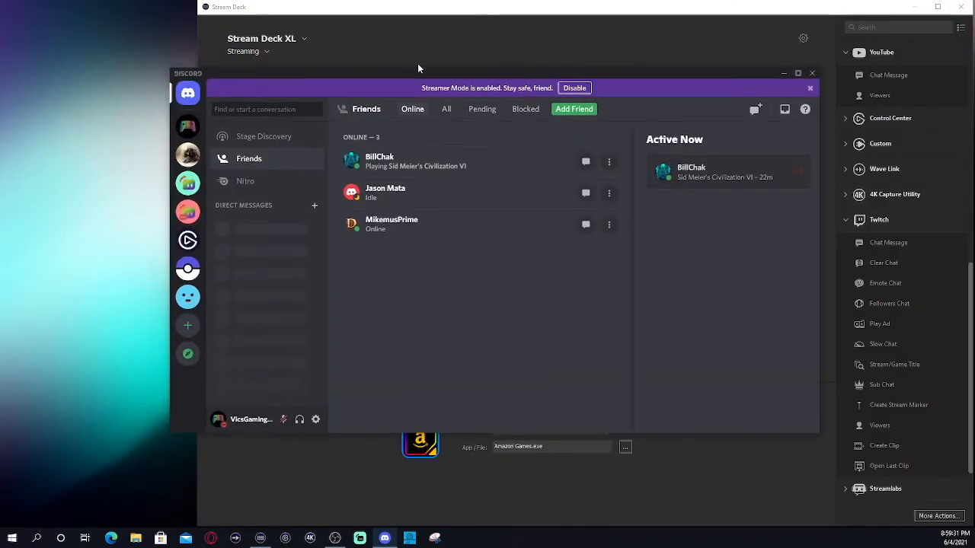
drag(418, 74, 0, 198)
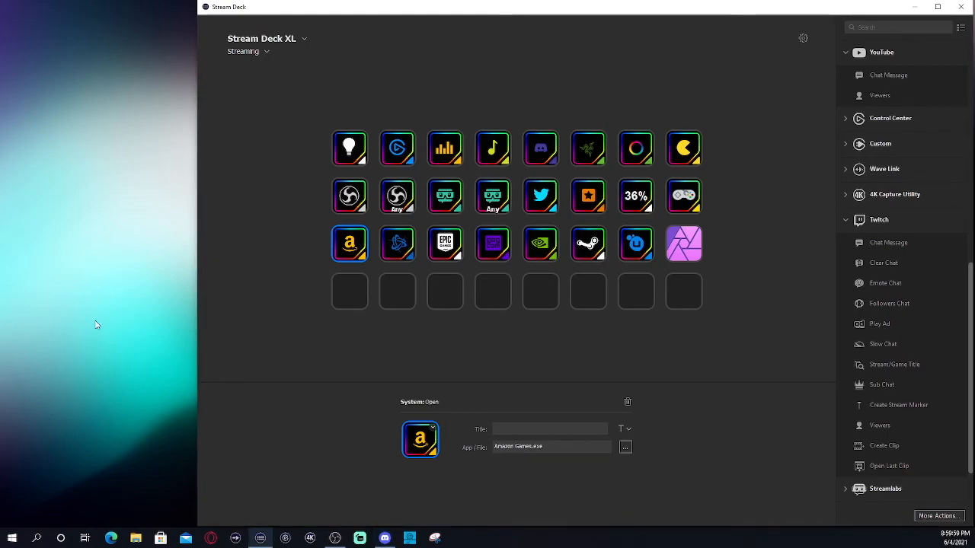
Review the remaining action categories, select the empty first key of the last row, and close the Stream Deck window.
click(269, 335)
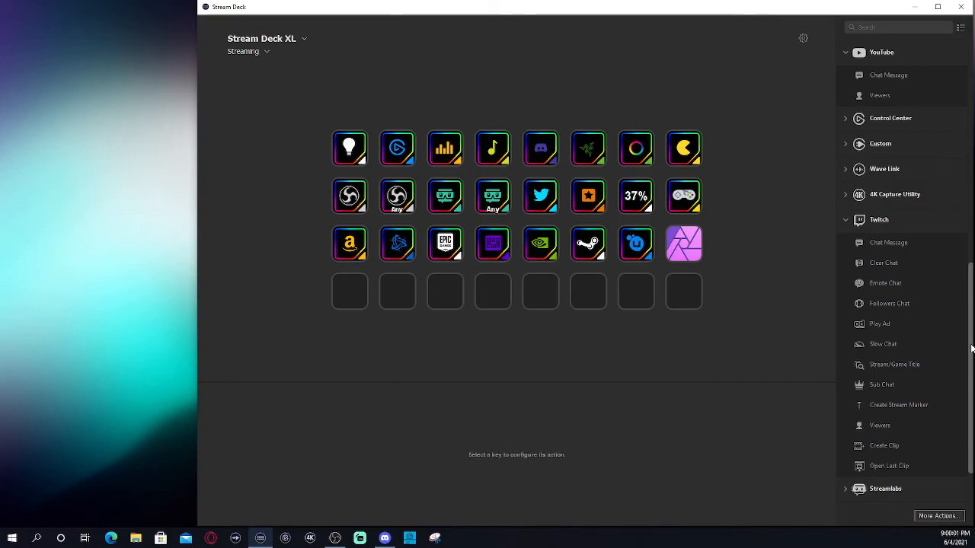
scroll(880, 393, down, 2)
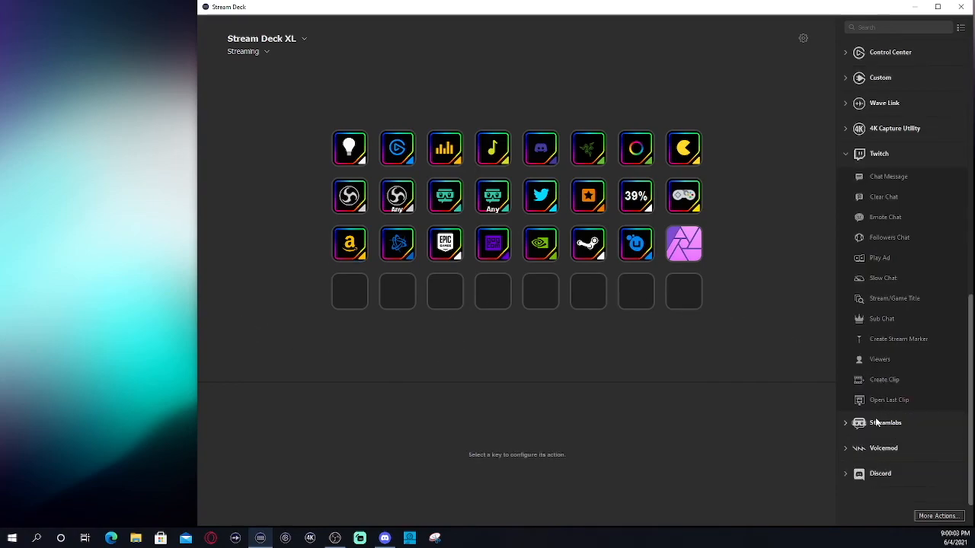
scroll(914, 271, up, 10)
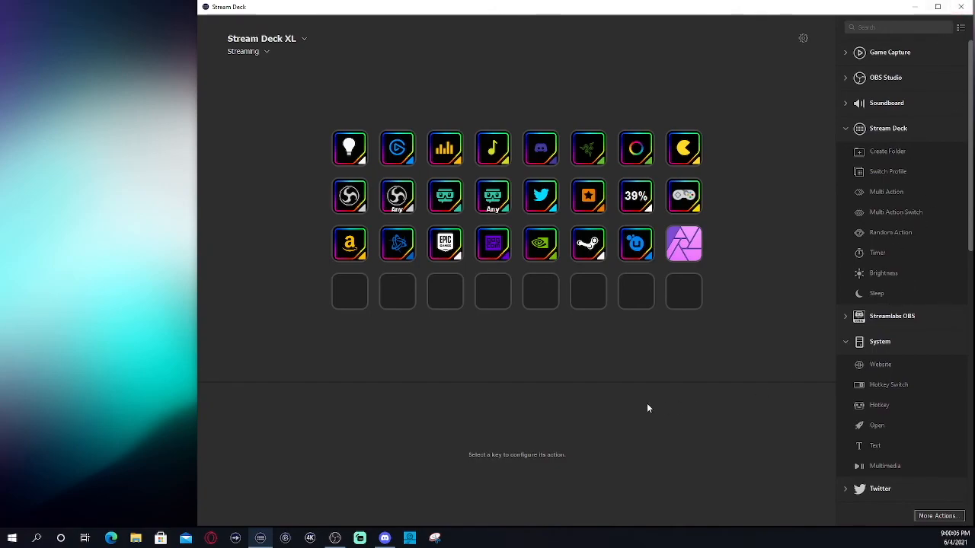
click(343, 294)
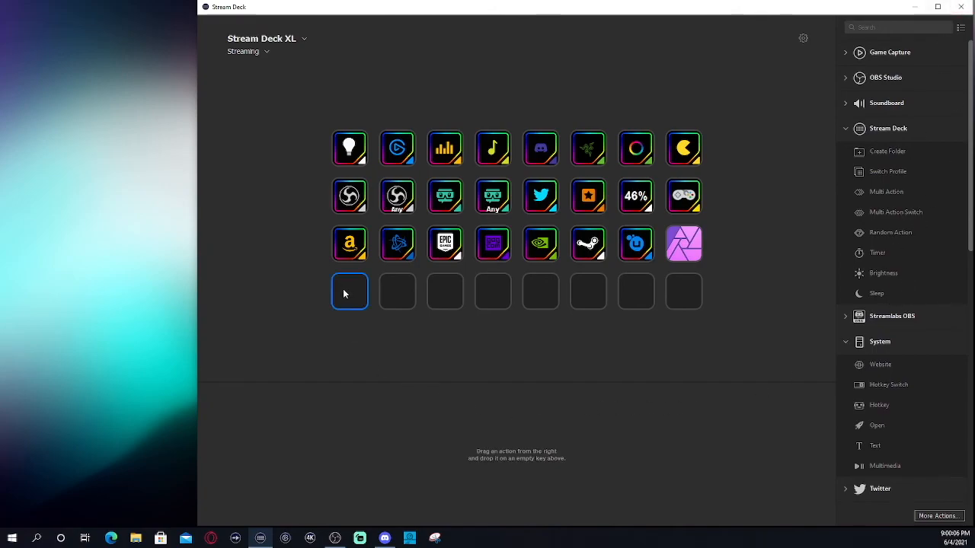
click(961, 7)
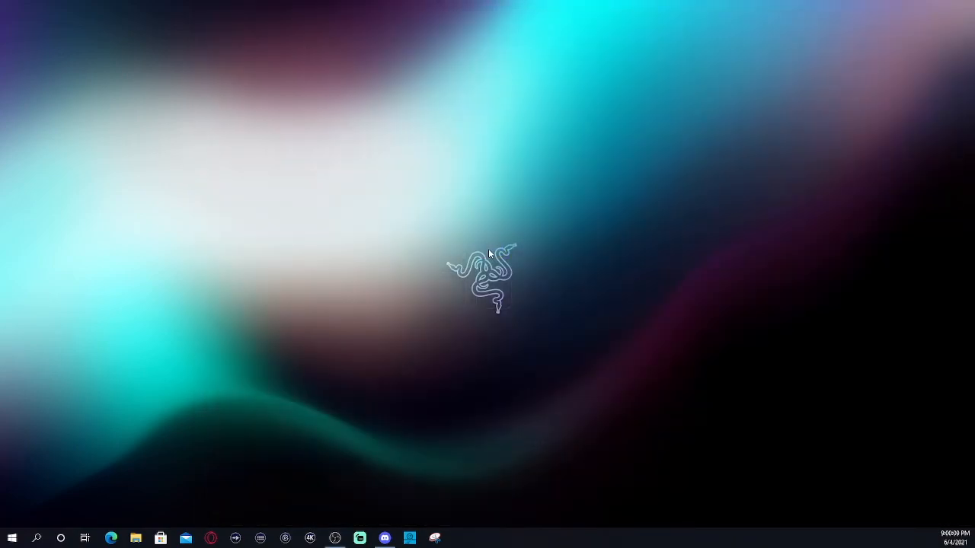